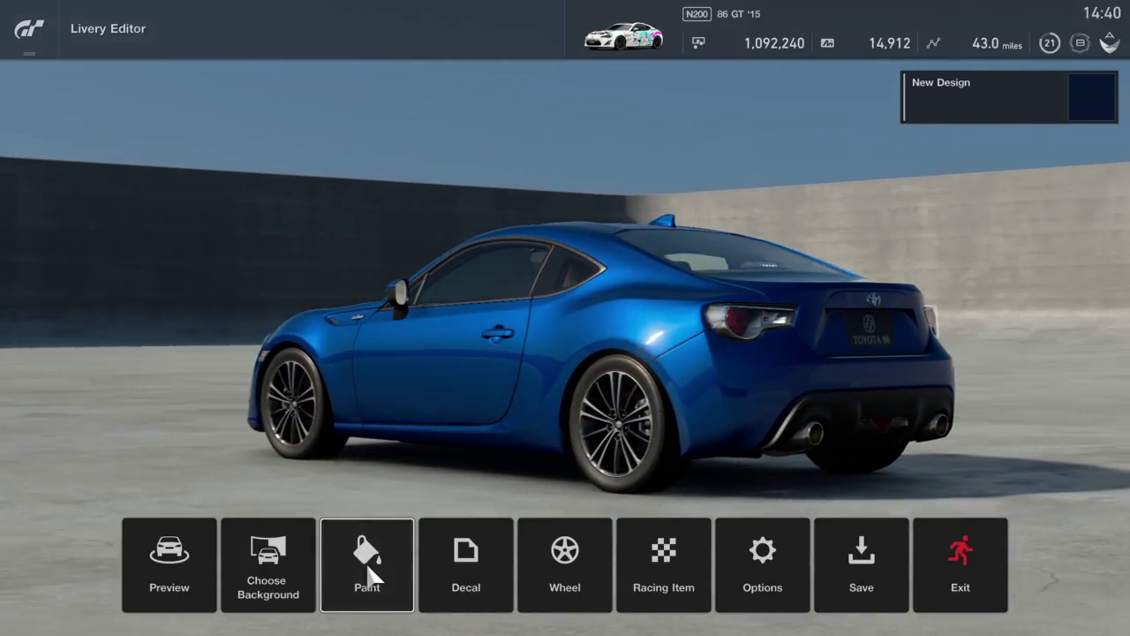
- Open the decal settings for the car in the Livery Editor
left_click(368, 569)
key("Escape")
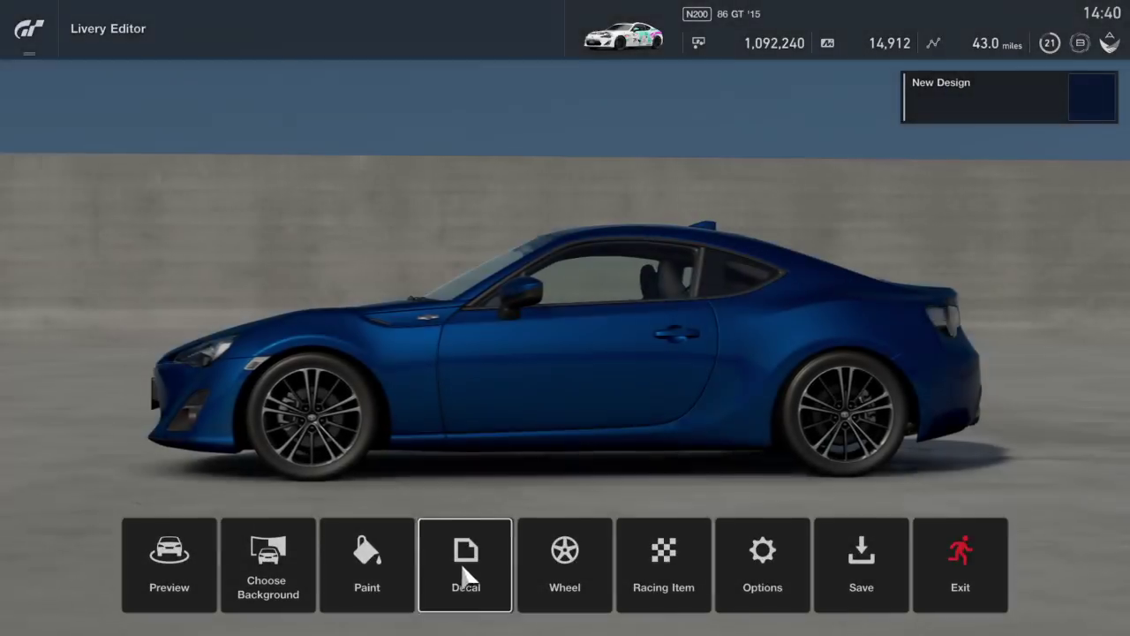
left_click(465, 575)
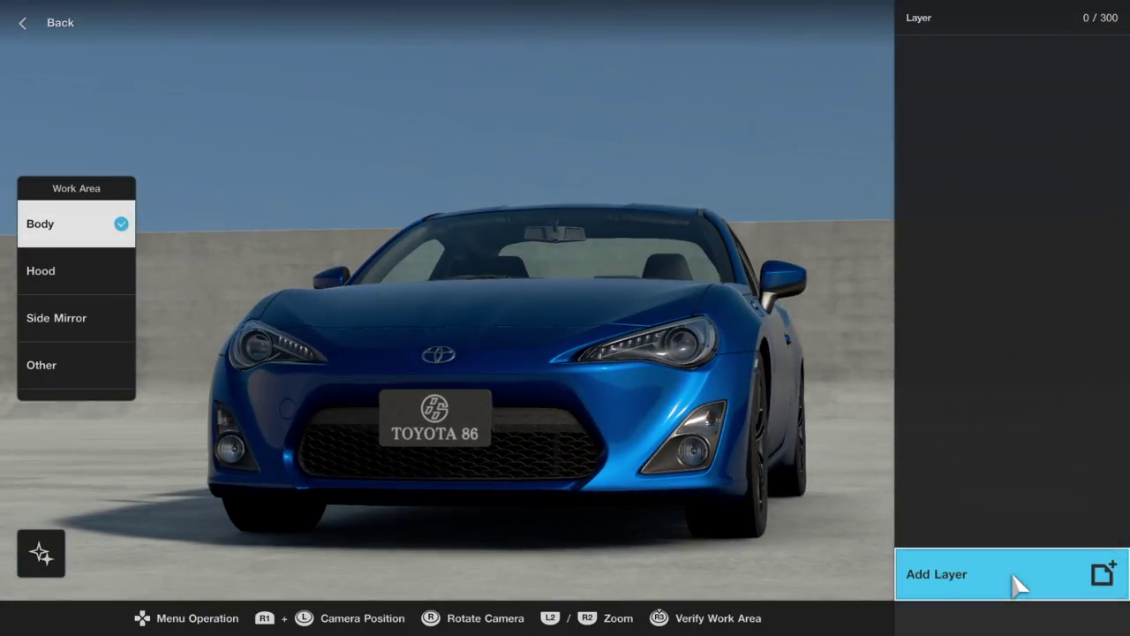
- Start a new body layer, compare the right, front and rear camera directions, and settle on Front
left_click(202, 593)
left_click(419, 590)
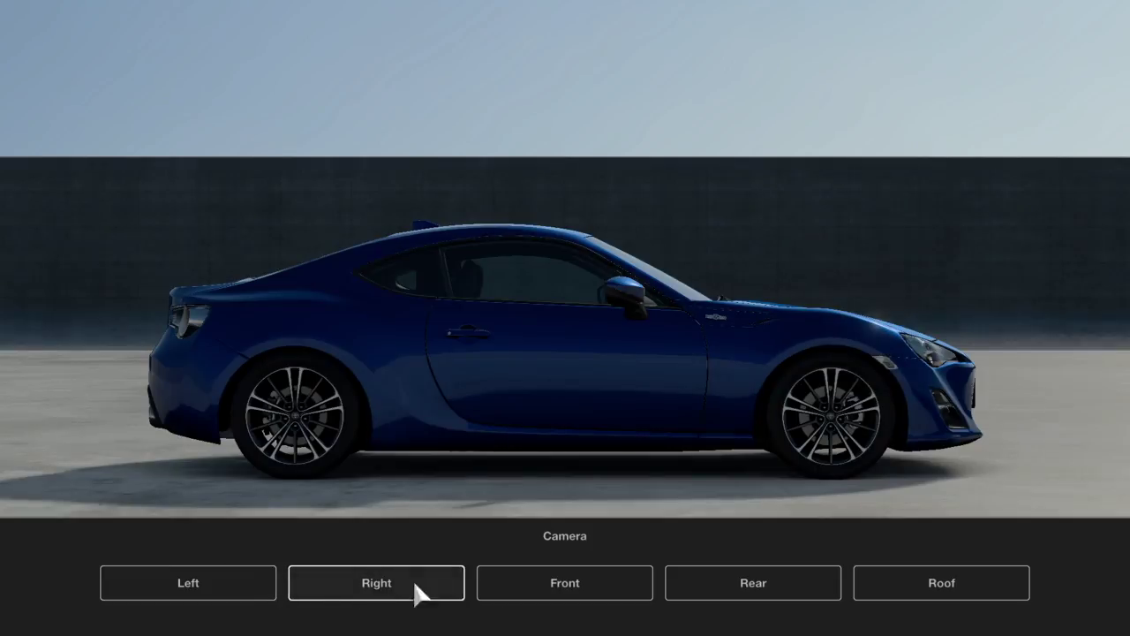
left_click(566, 590)
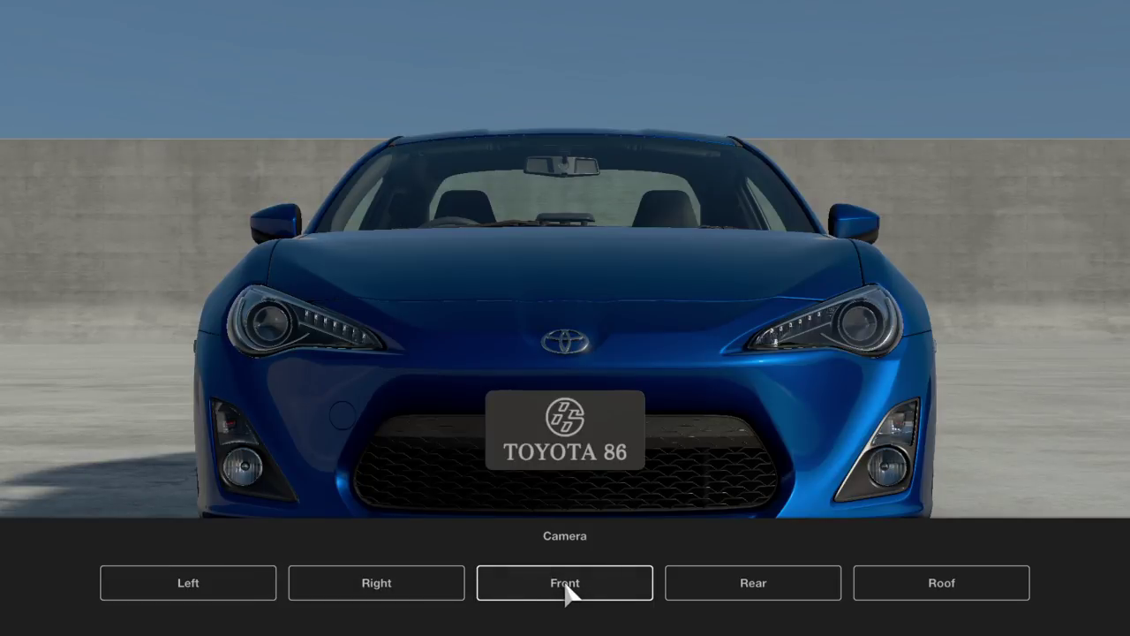
left_click(747, 593)
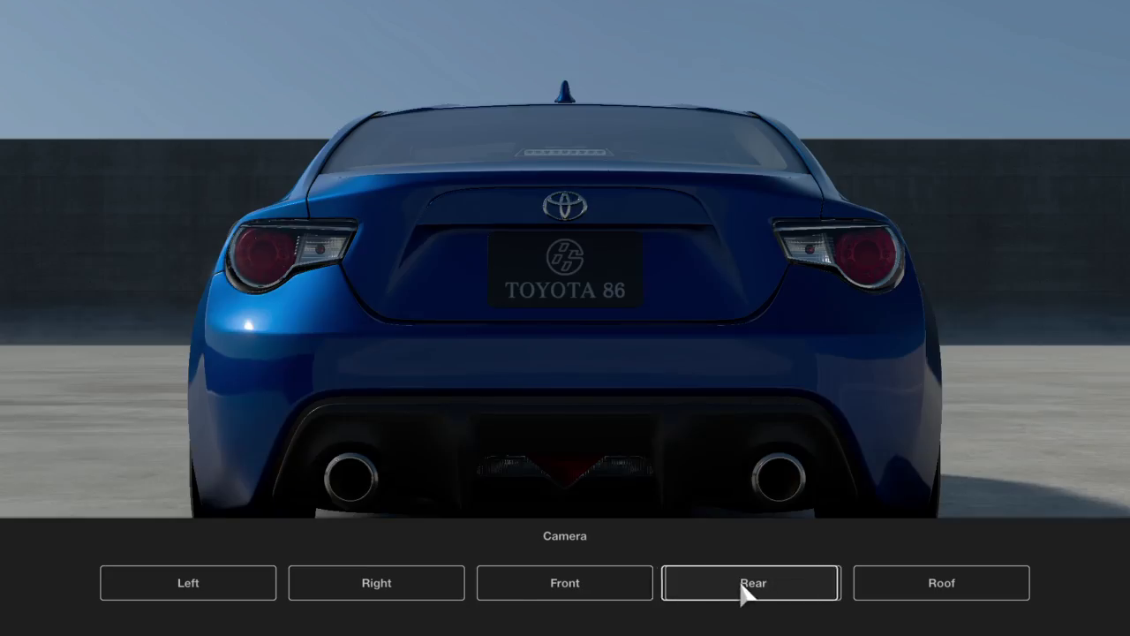
left_click(575, 590)
left_click(404, 594)
left_click(561, 592)
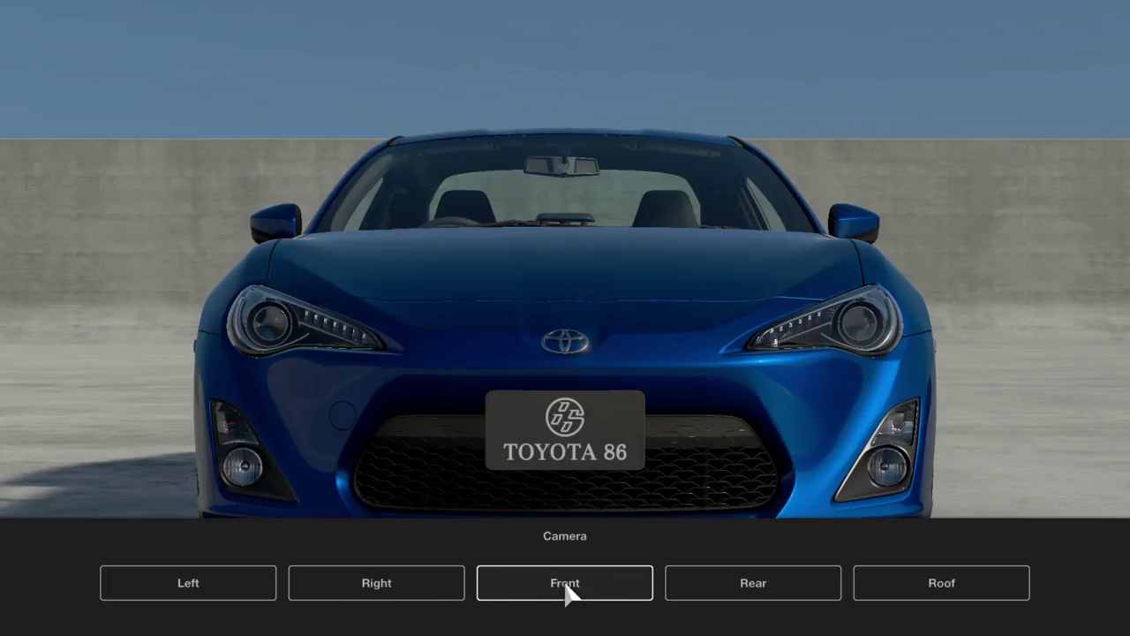
key("Escape")
- Pick the slim crescent just before Shape 01-110 from the Shape 1 decal library for the front layer
left_click(618, 556)
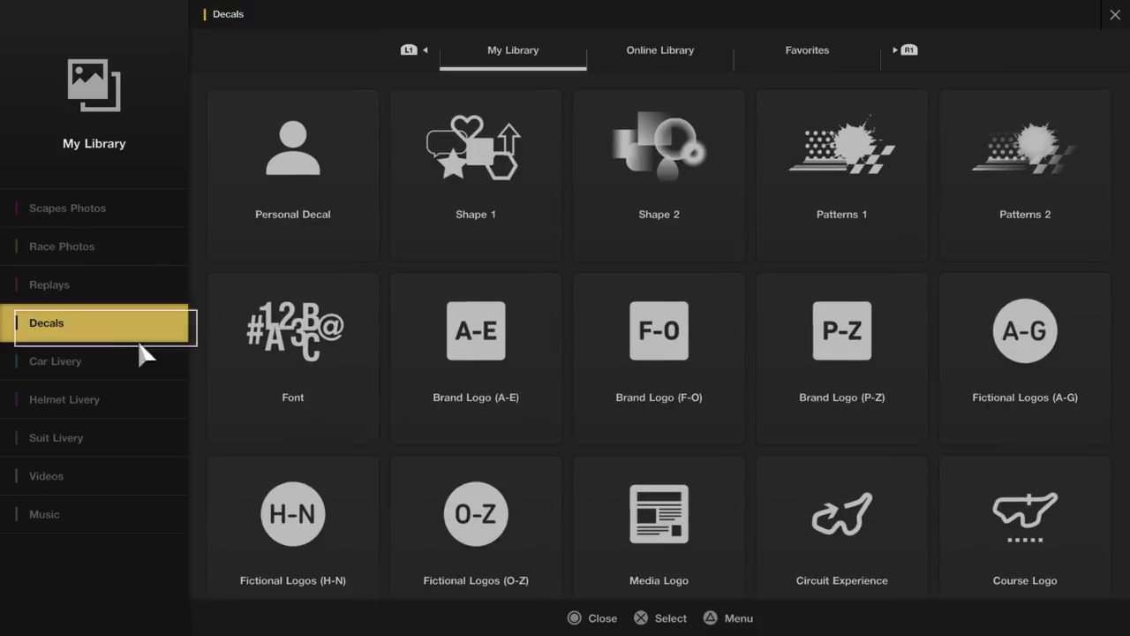
left_click(495, 181)
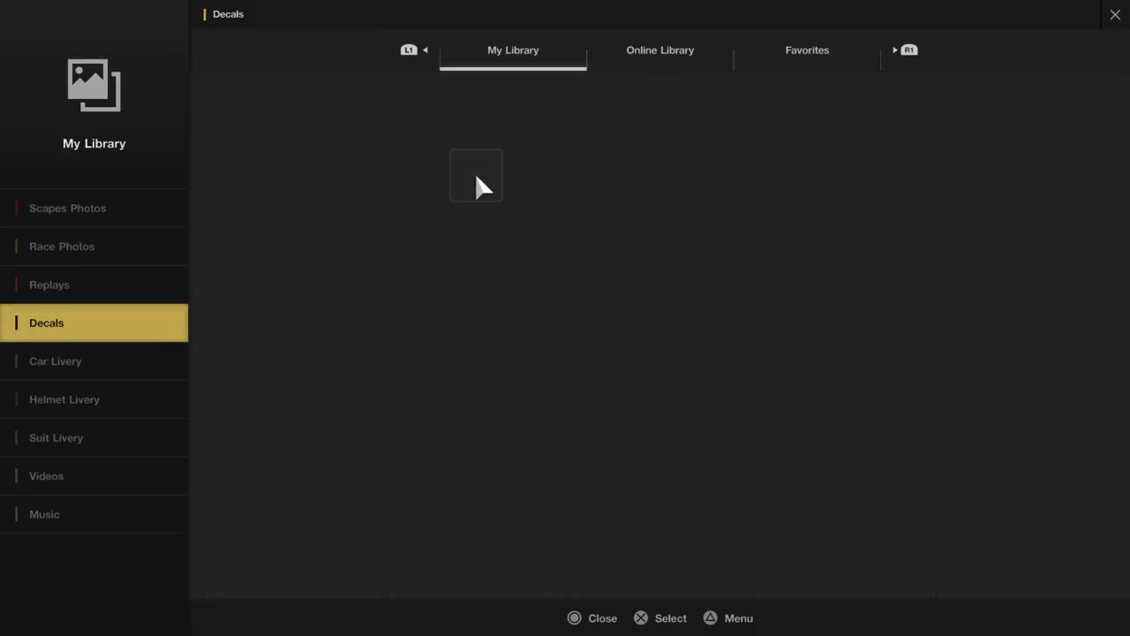
scroll(279, 361, "down", 10)
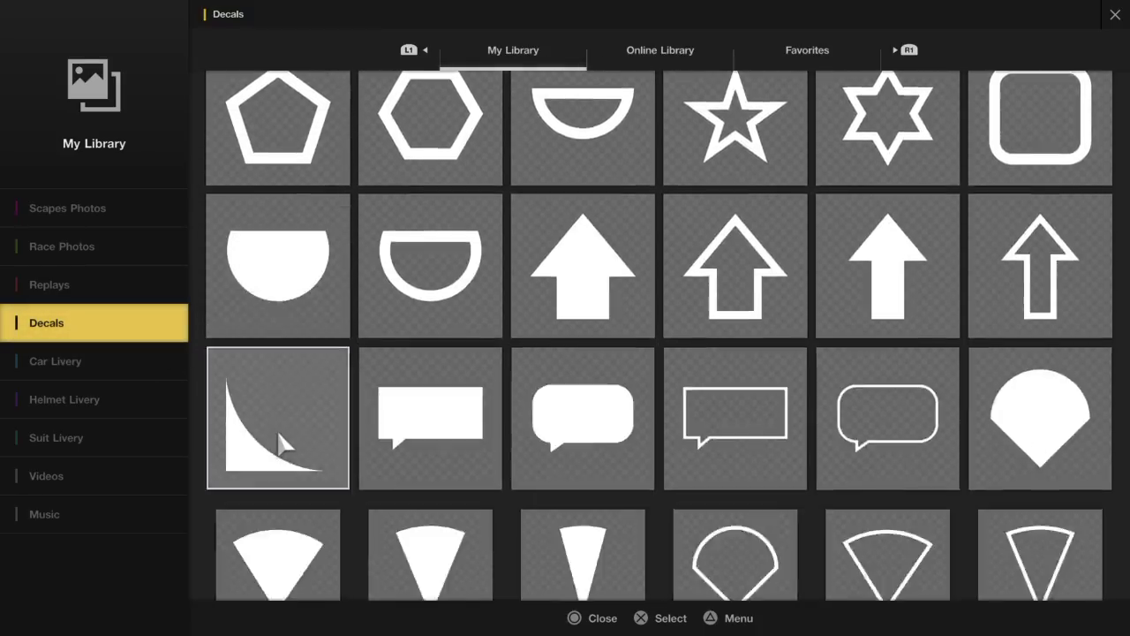
scroll(281, 446, "down", 3)
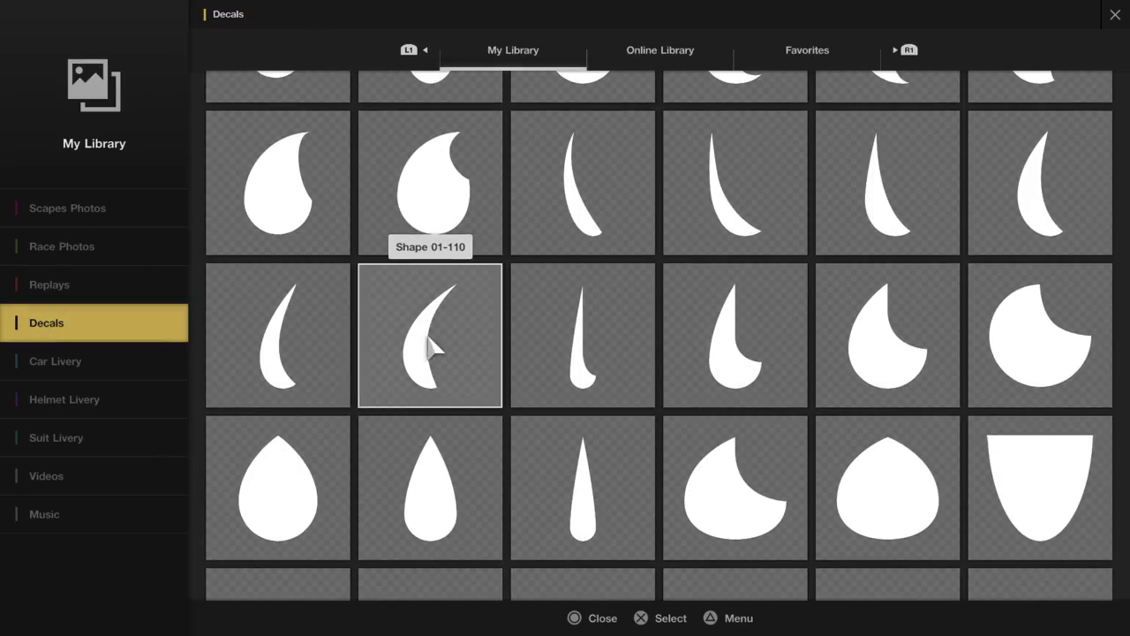
left_click(281, 349)
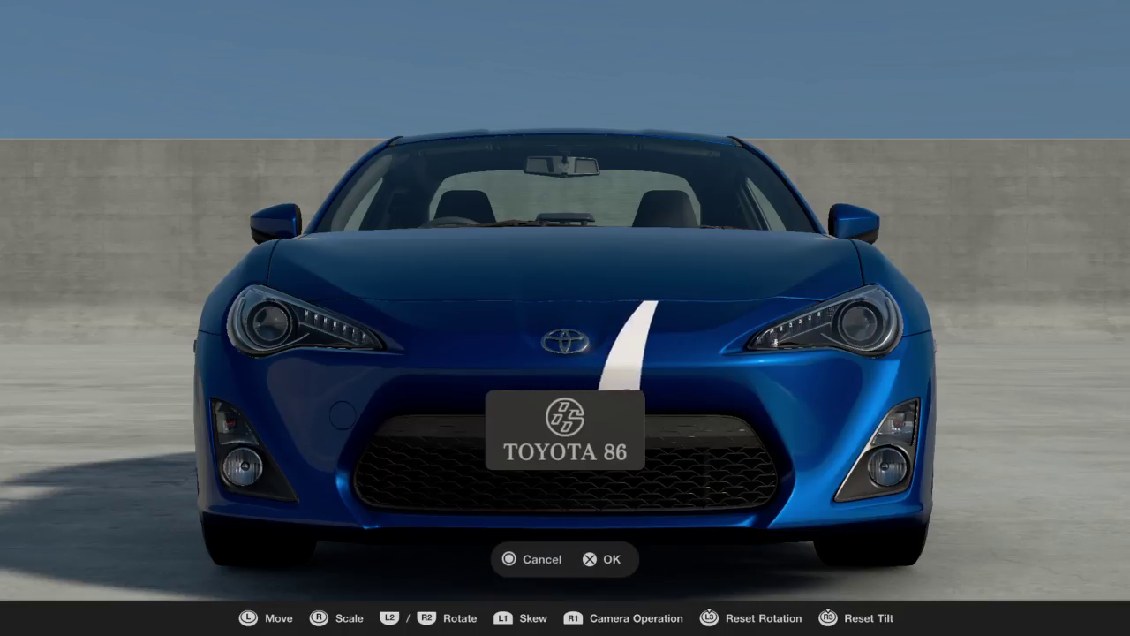
- Try to enlarge and rotate the crescent on the front bumper below the car's left headlight
key("Right")
key("Down")
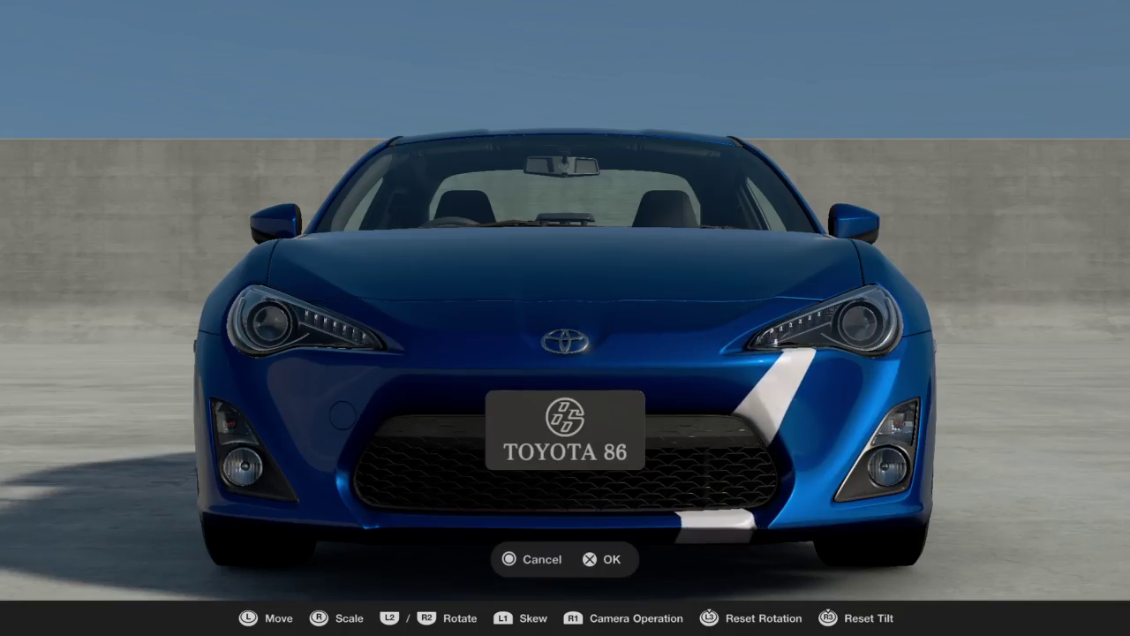
key("Left")
key("Right")
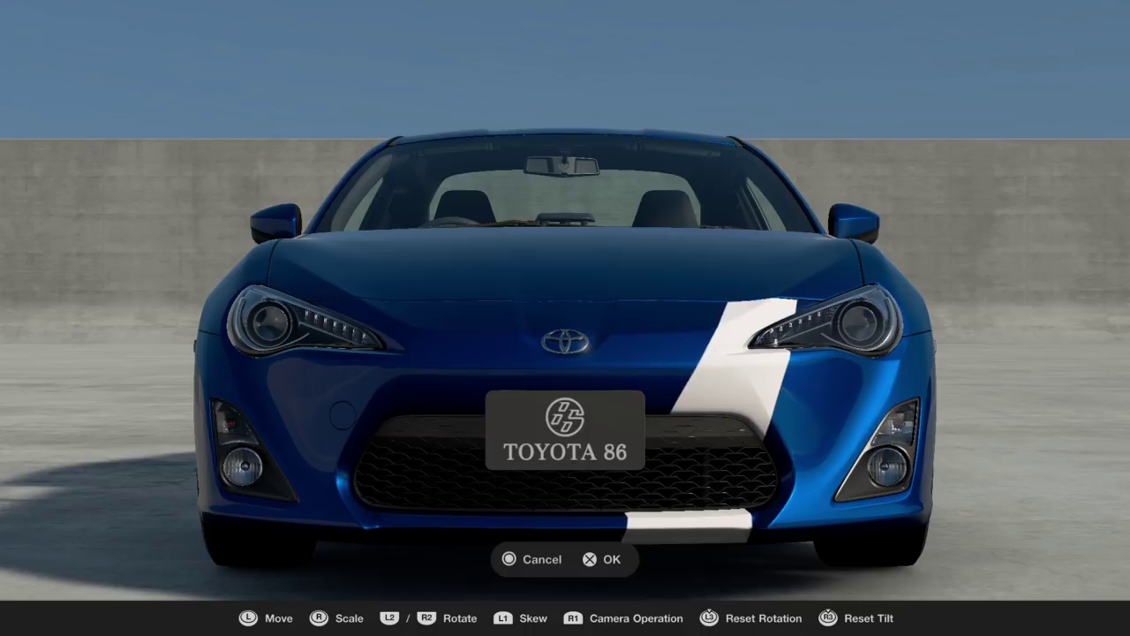
key("Left")
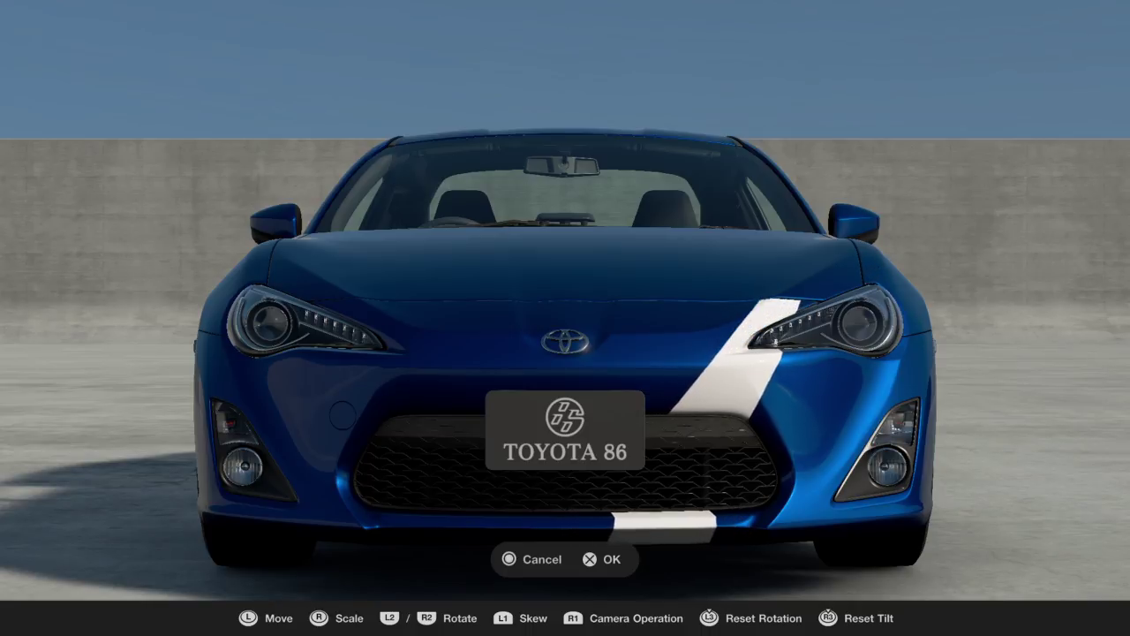
key("R2")
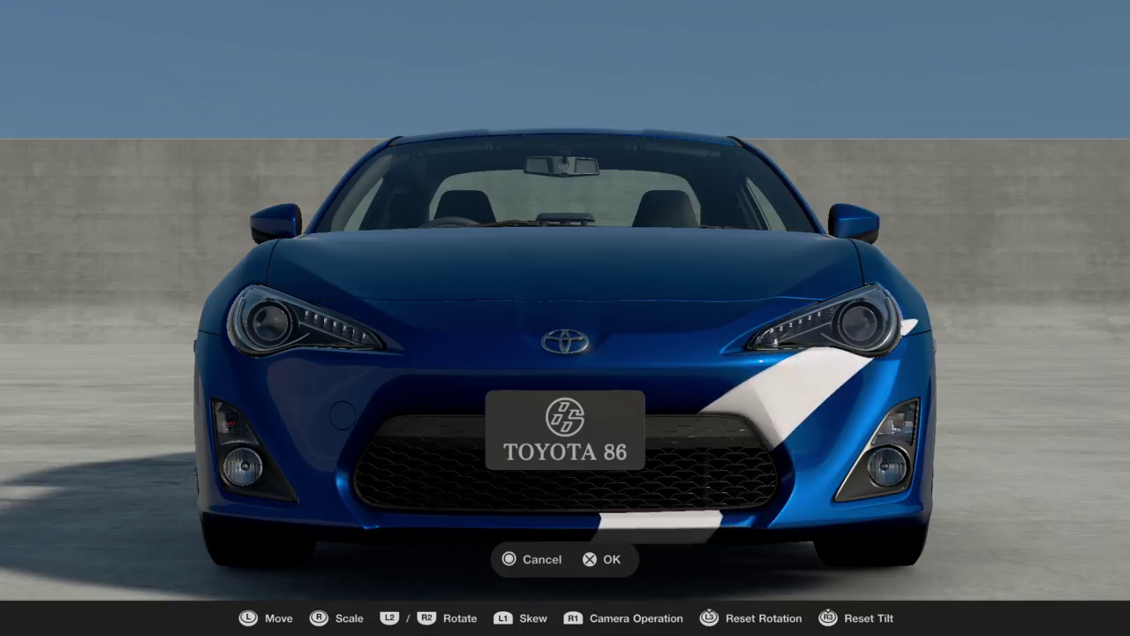
- Try to fit the crescent around the car's left headlight by shifting and rotating it while viewing the front corner
key("R1")
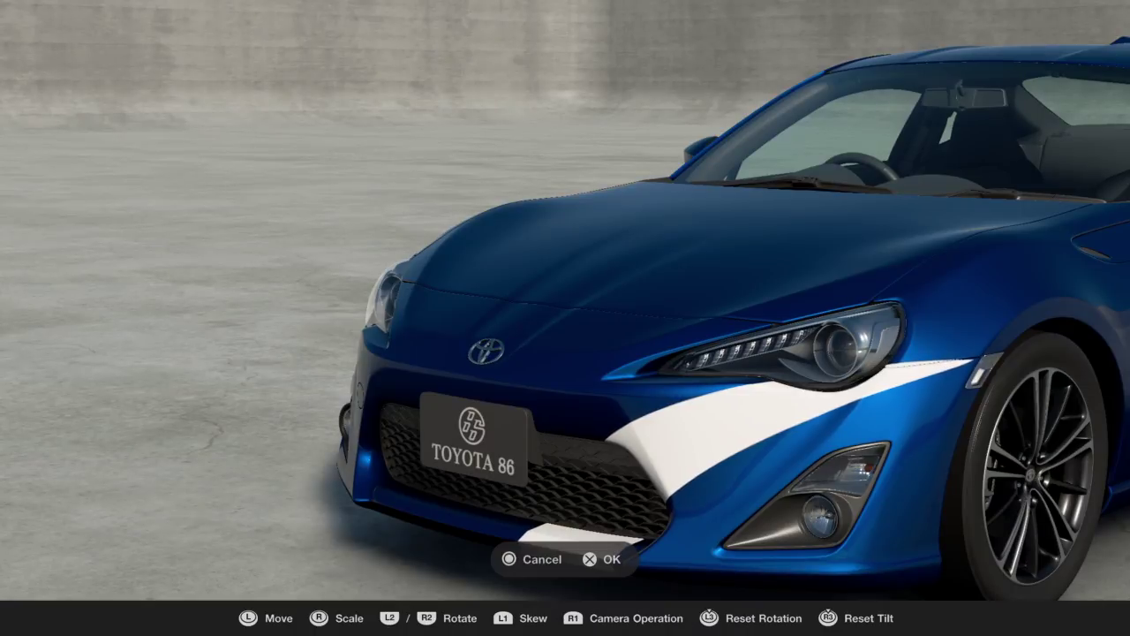
key("Right")
key("L2")
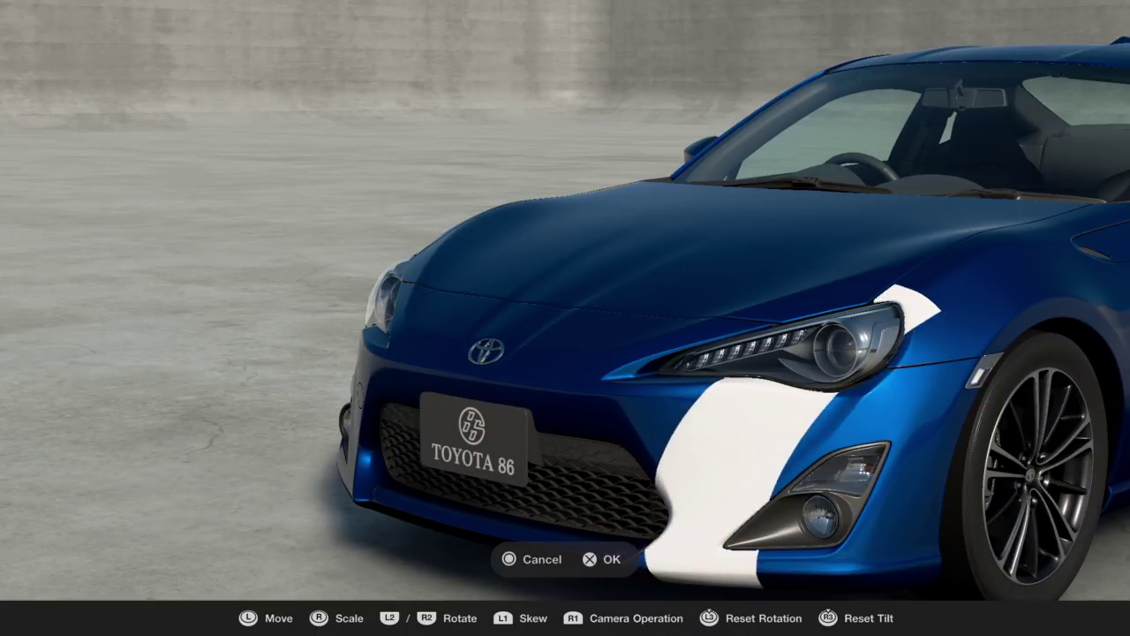
key("R2")
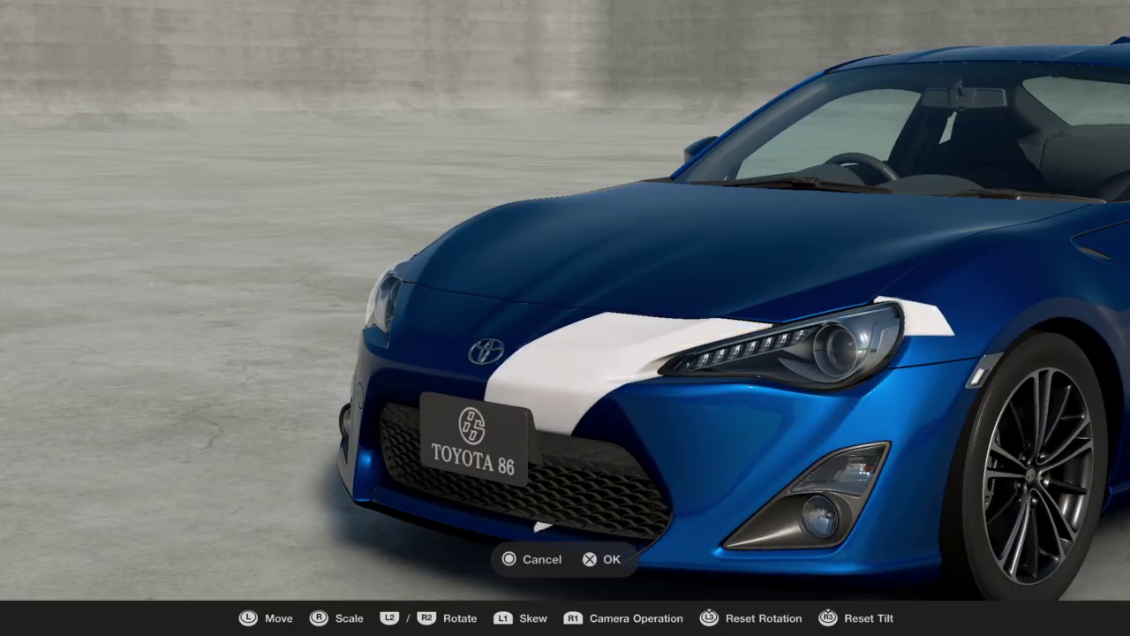
key("Right")
key("L2")
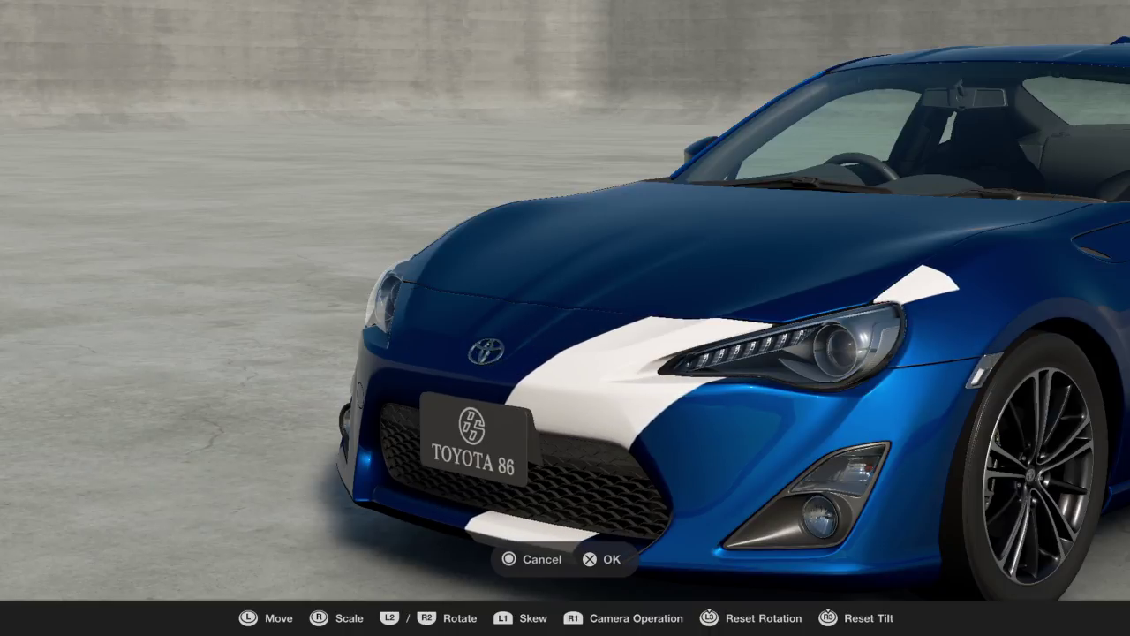
- Try narrowing and skewing the crescent between the grille and the car's left headlight, and discard the layer
key("R1")
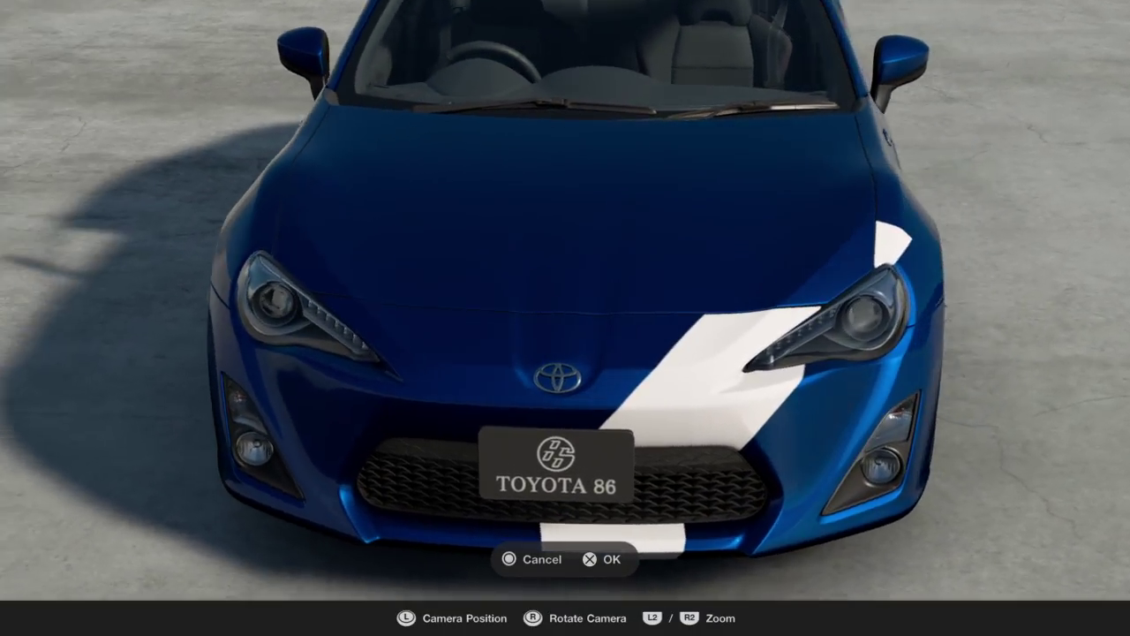
key("r")
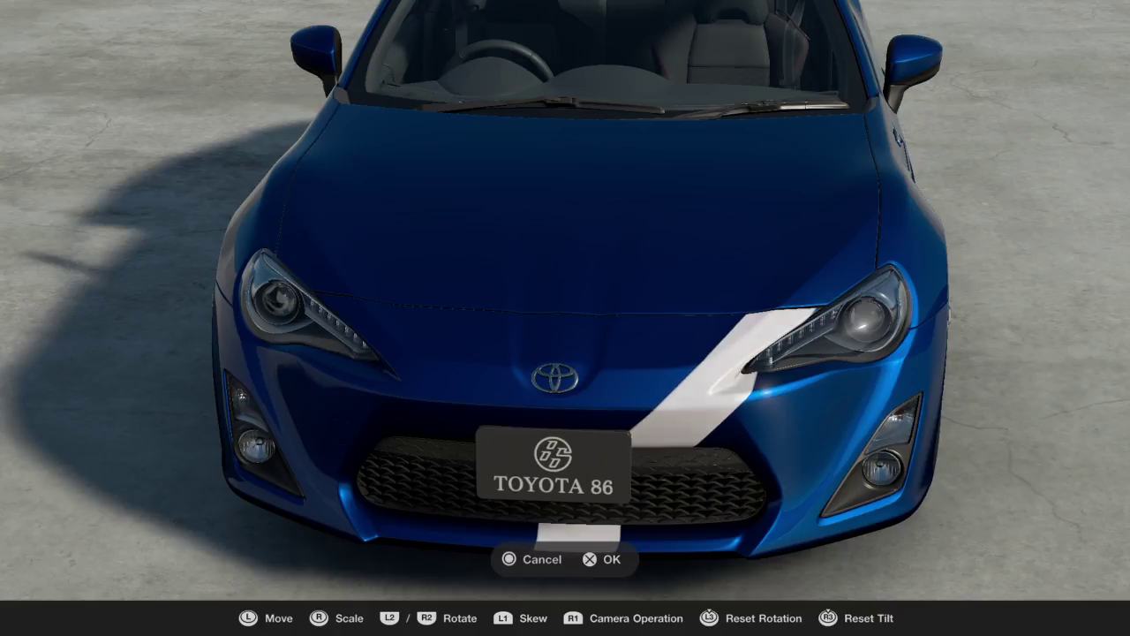
key("R1")
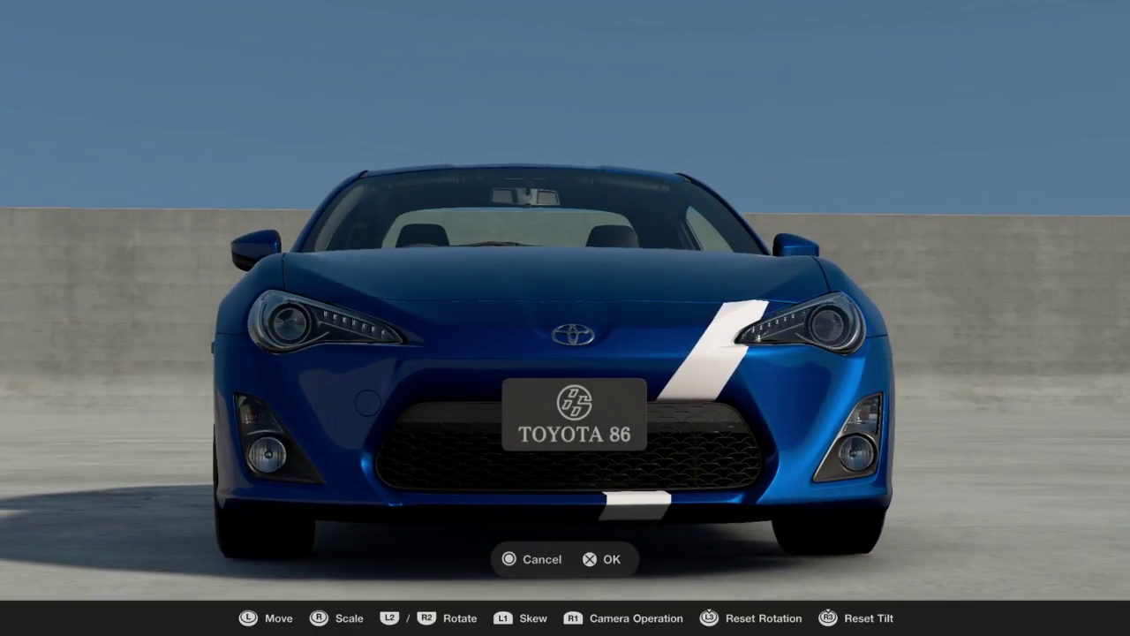
key("L1")
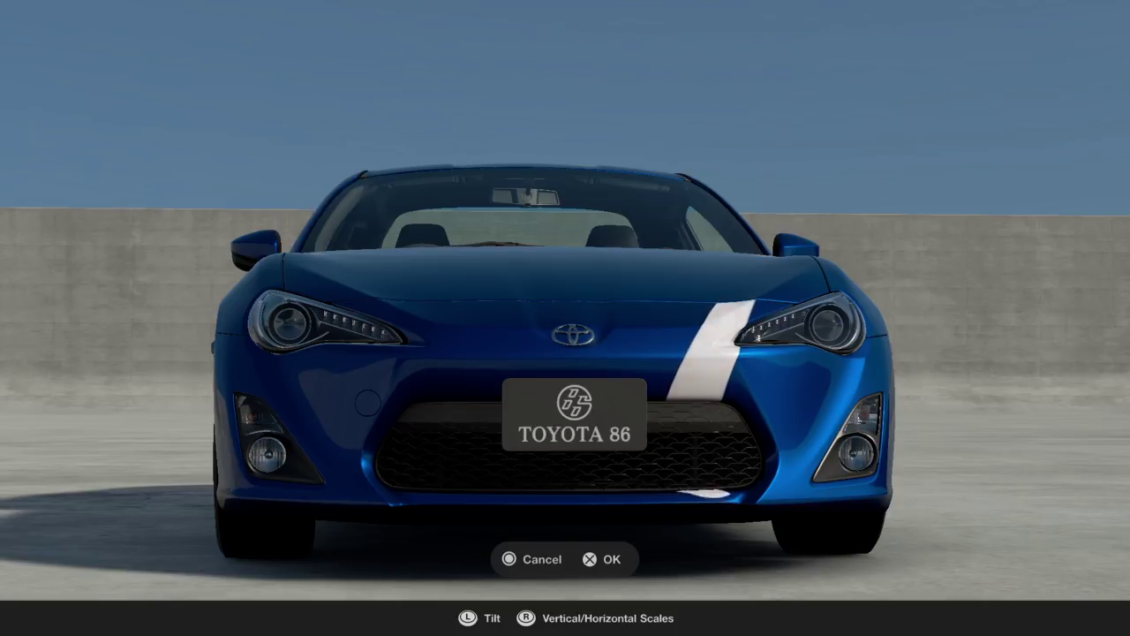
key("Escape")
left_click(648, 408)
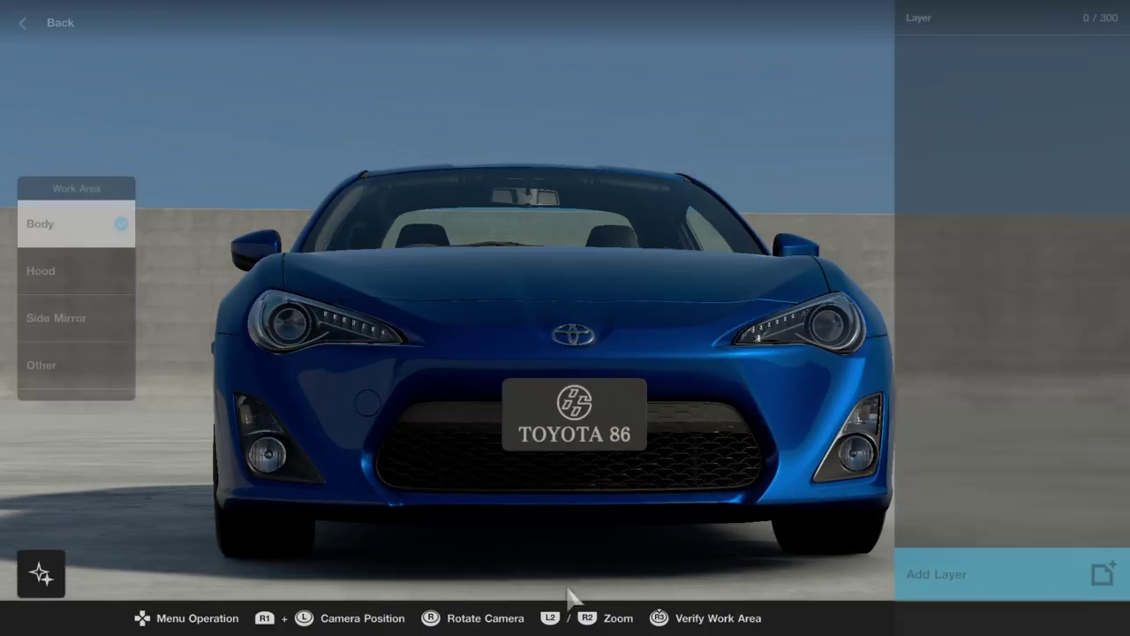
- Add a new body layer with a thin crescent decal from the Shape 1 library
left_click(1006, 575)
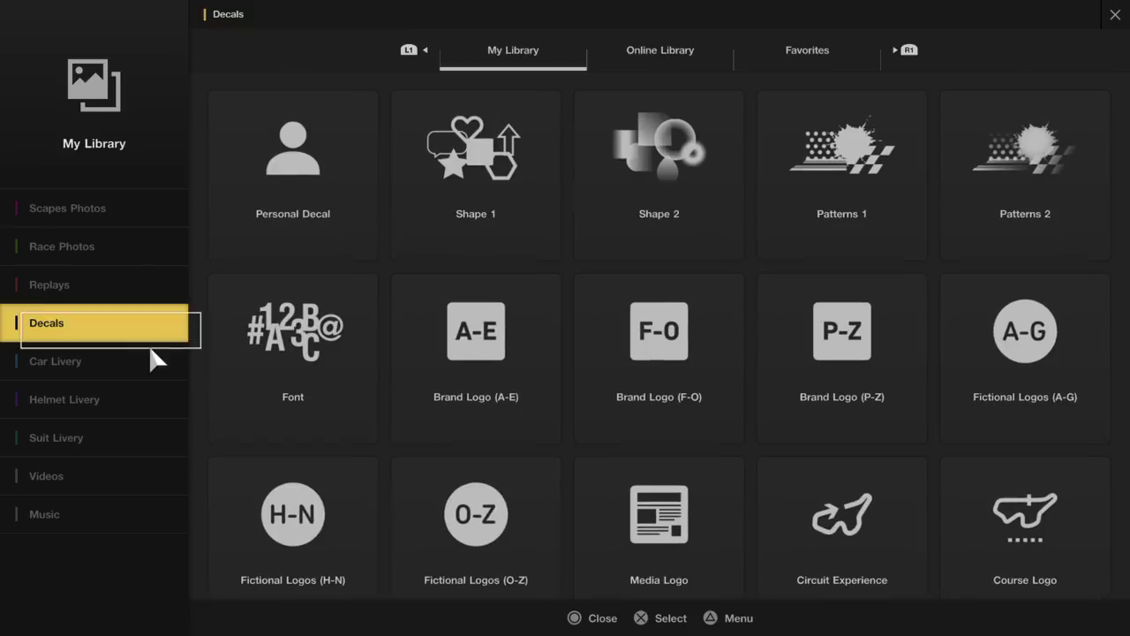
left_click(411, 177)
scroll(278, 357, "down", 5)
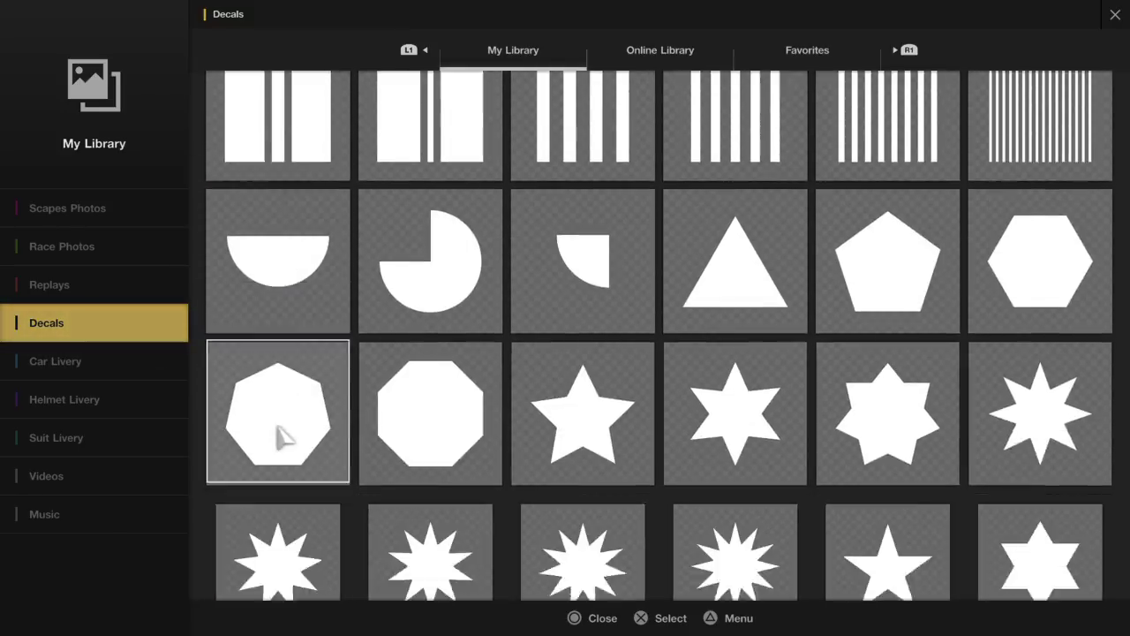
scroll(280, 435, "down", 8)
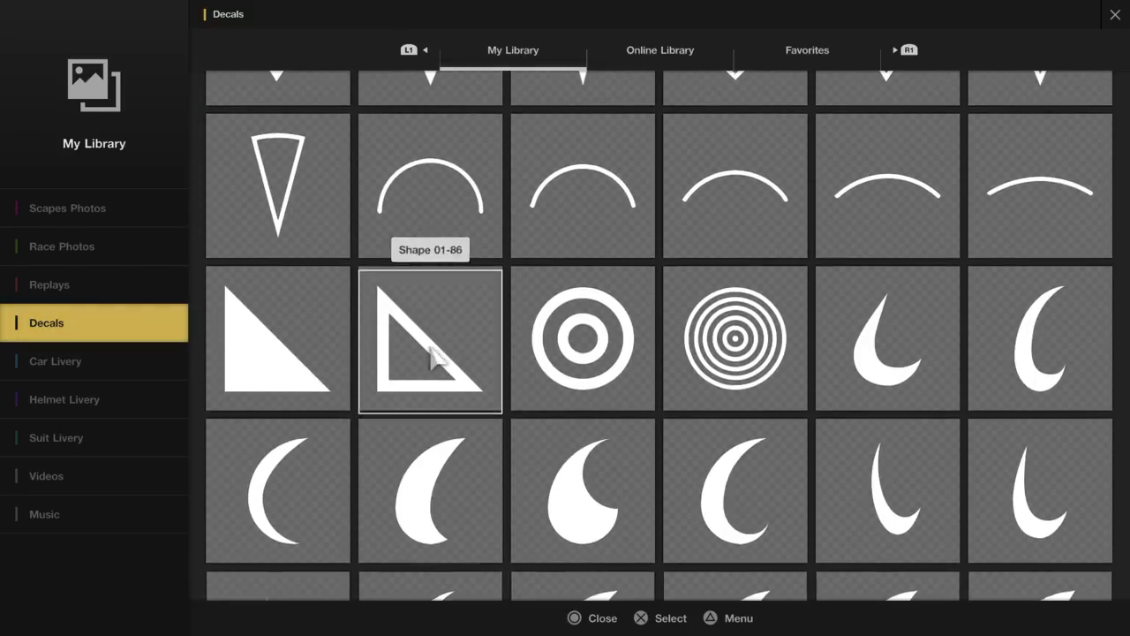
scroll(733, 353, "up", 1)
left_click(733, 353)
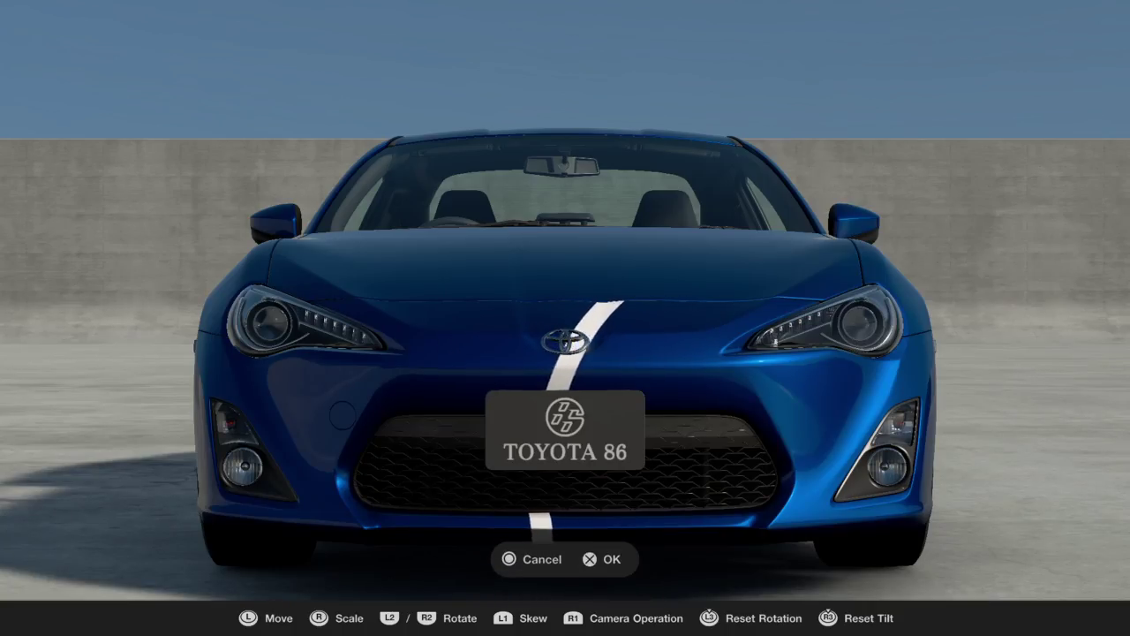
- Enlarge the crescent and move it onto the front between the Toyota badge and the car's left headlight
key("Right")
key("Right")
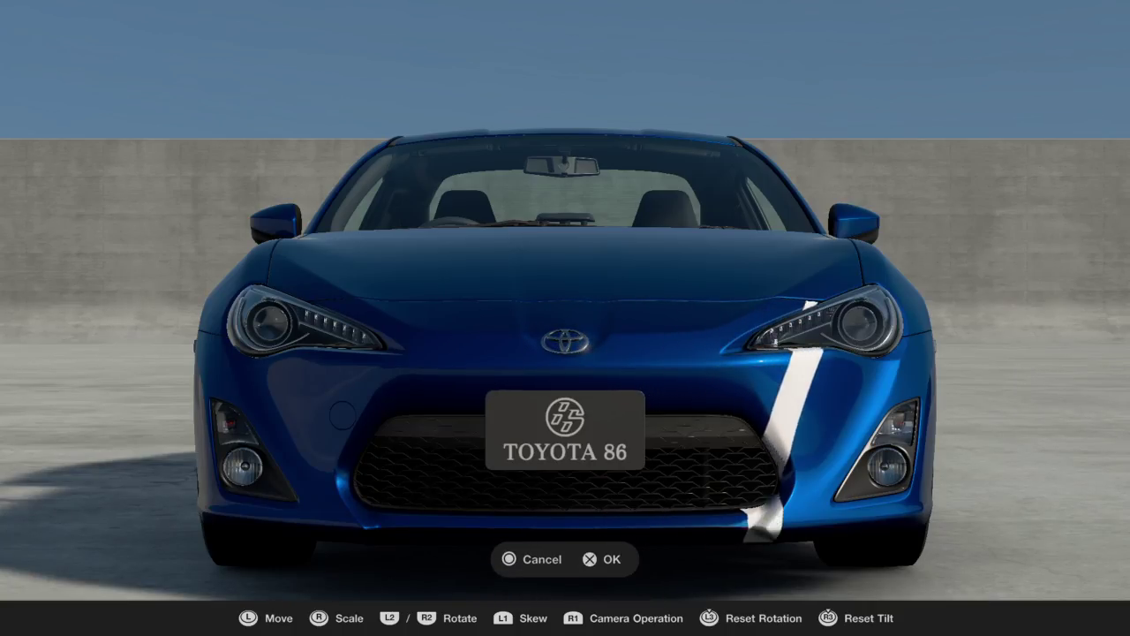
key("Left")
key("Left")
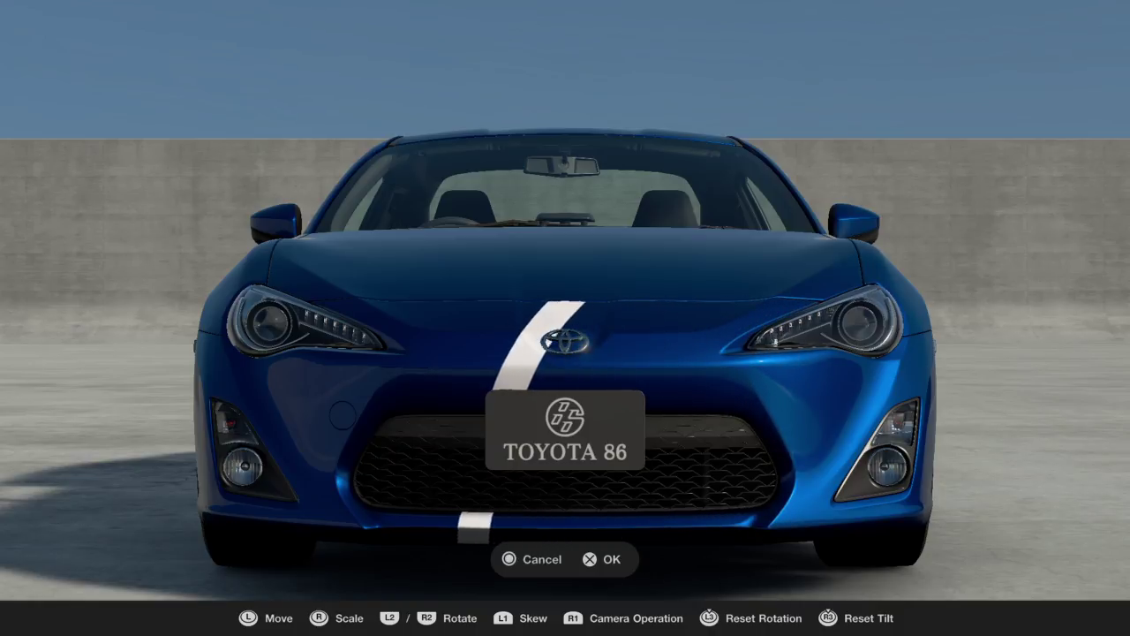
key("Right")
key("Right")
key("Left")
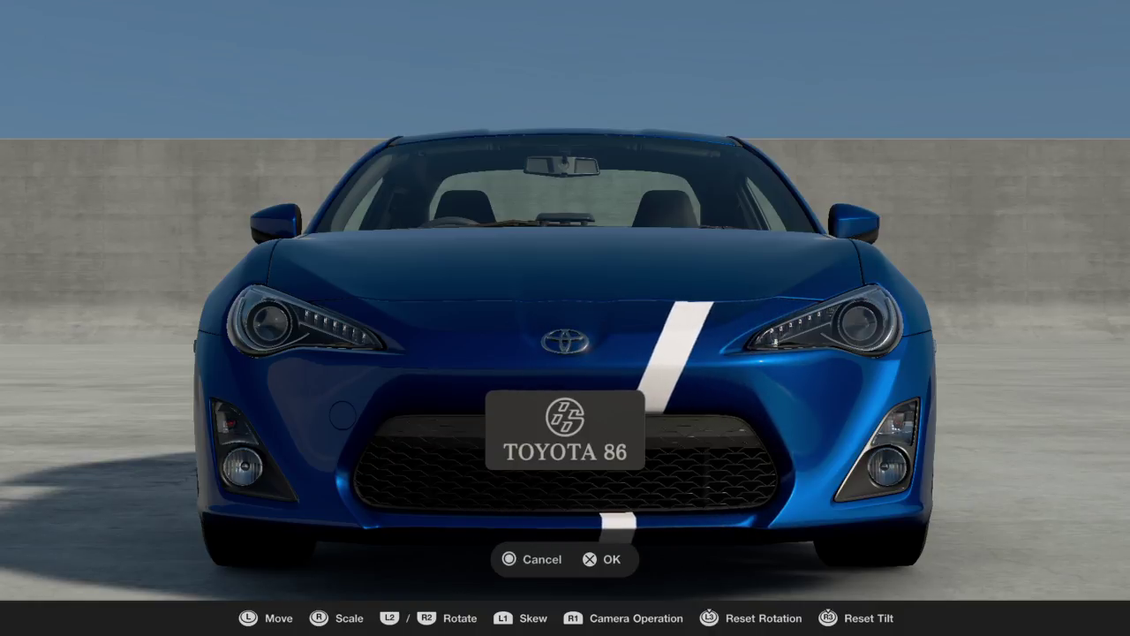
- Narrow the crescent to a slim stripe from the hood edge to the grille beside the left headlight, and confirm its placement
key("Right")
key("Left")
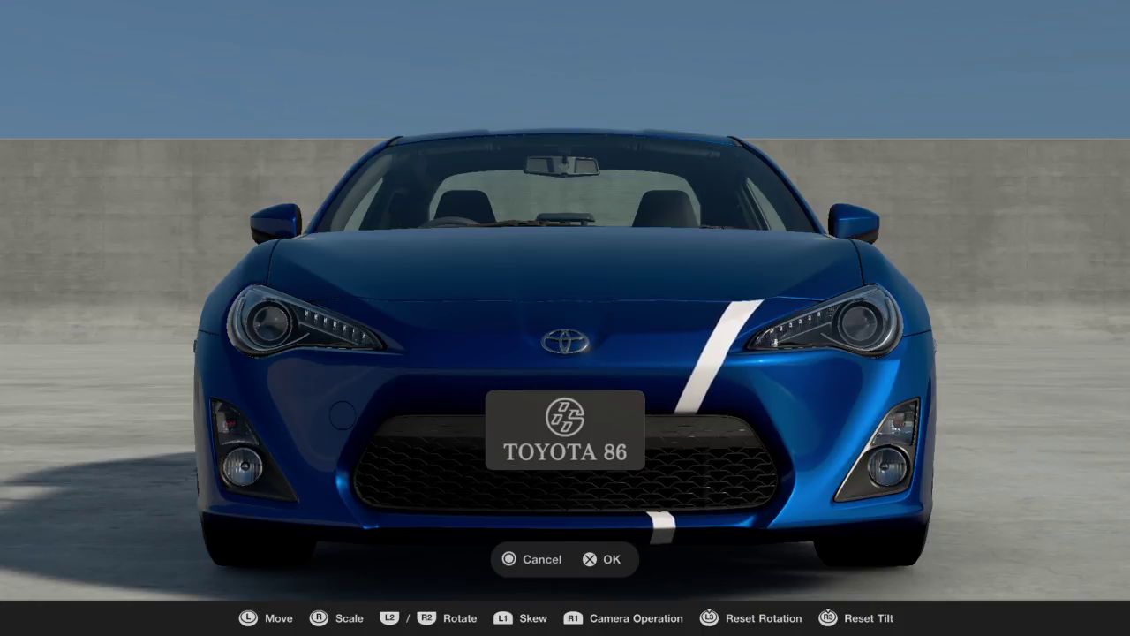
key("Left")
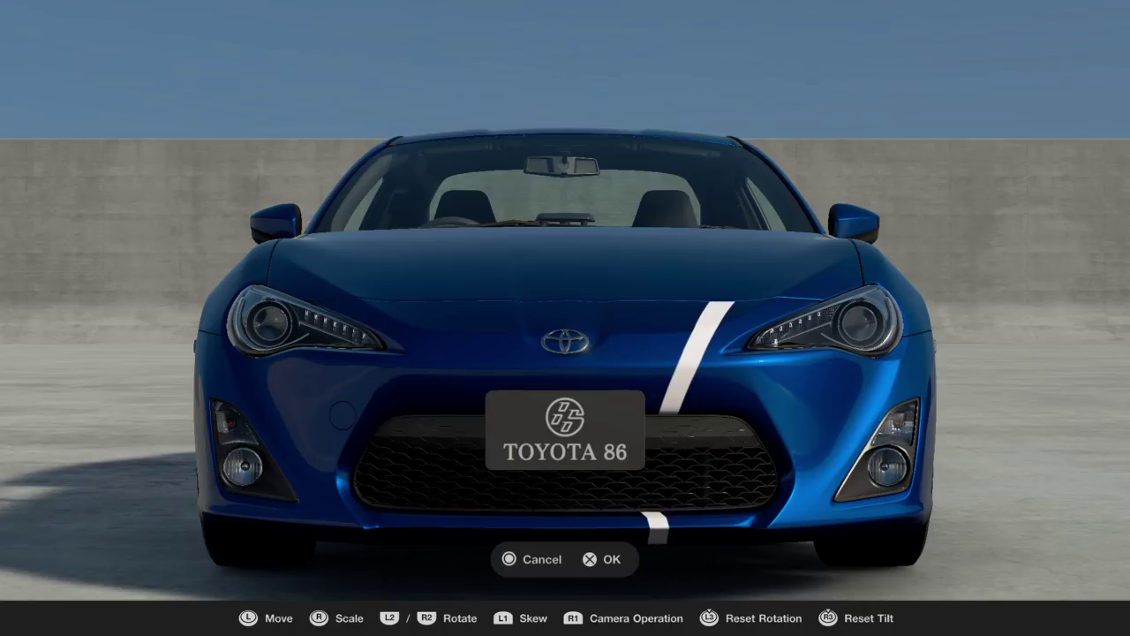
key("Return")
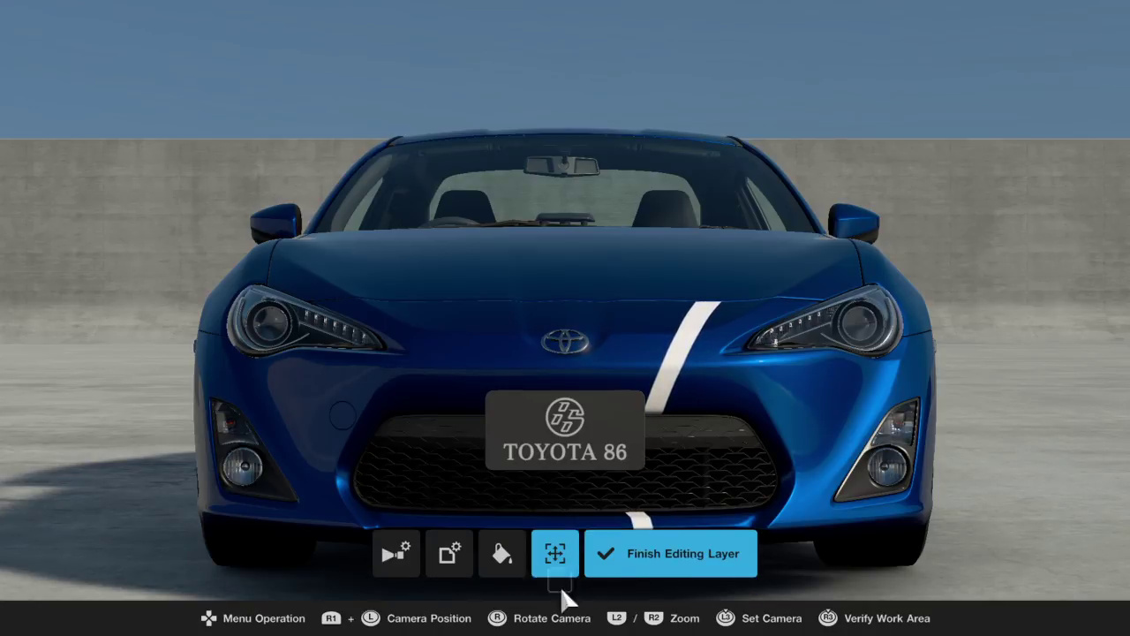
- Duplicate the front stripe on the reverse side of the car and finish editing the layer
left_click(454, 554)
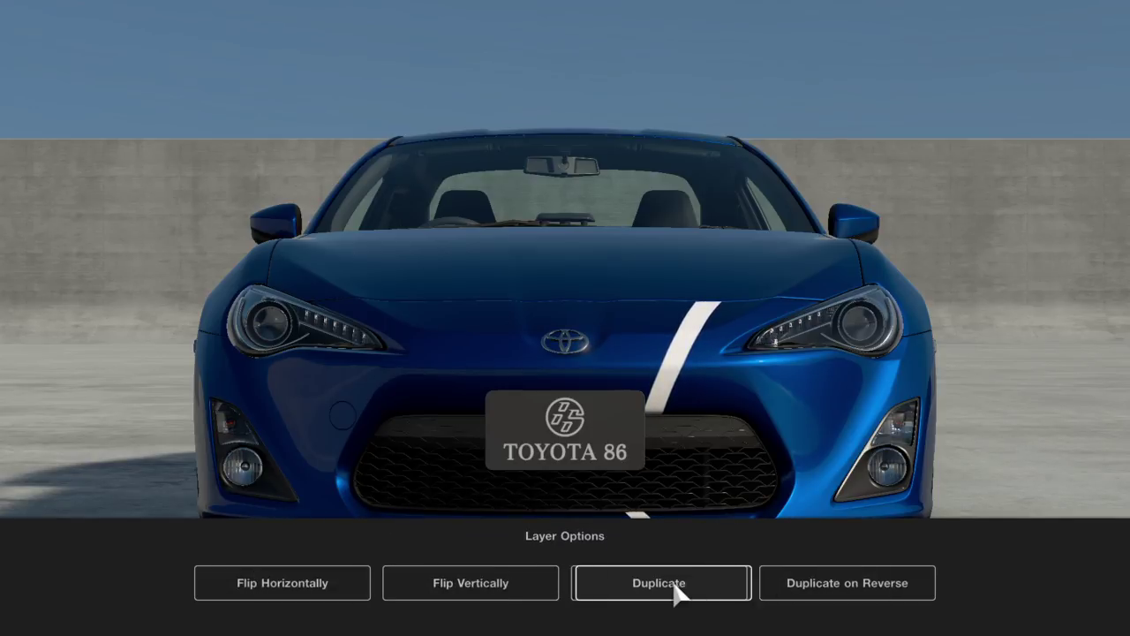
left_click(803, 597)
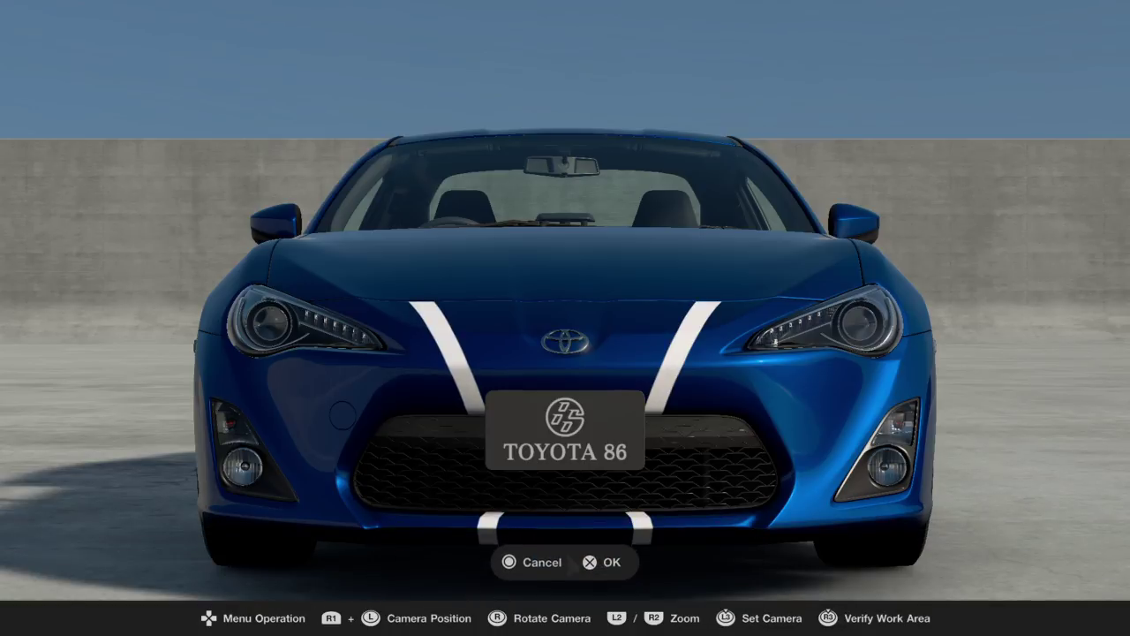
key("Return")
left_click(671, 555)
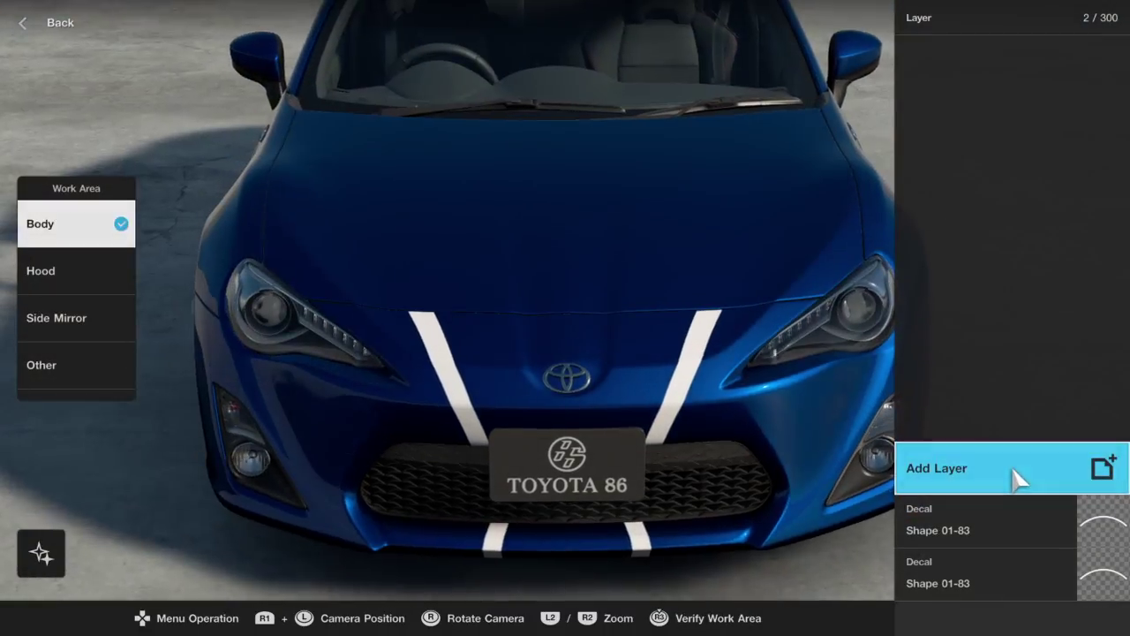
key("L3")
left_click(565, 583)
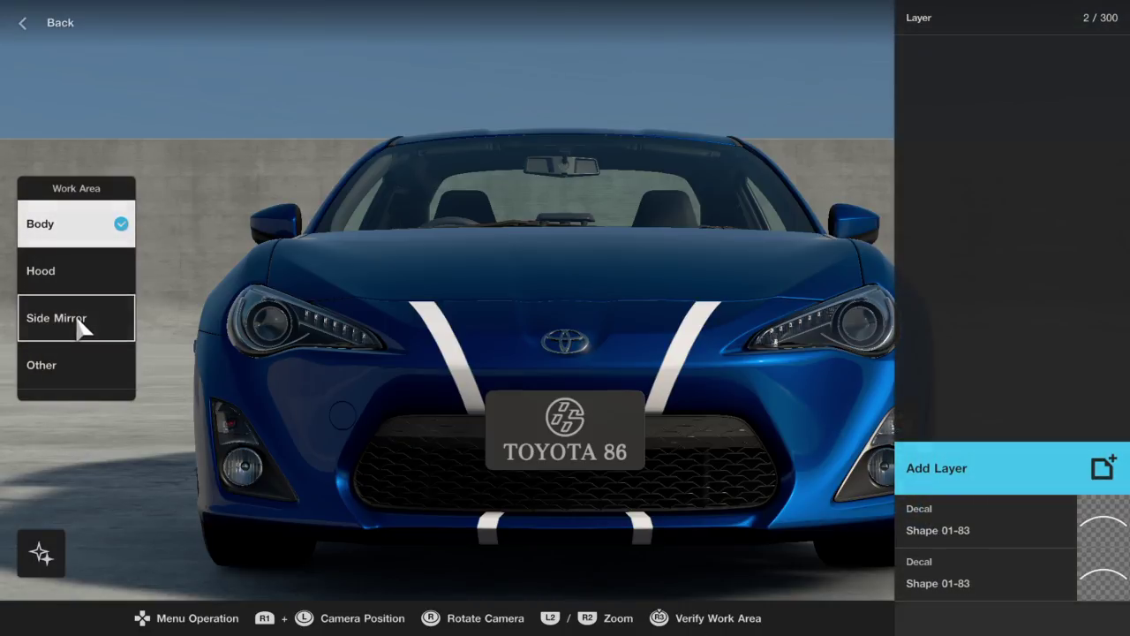
- Start a new decal layer in the Hood work area with the hood camera, and open the Shape 1 library
left_click(79, 275)
left_click(1012, 586)
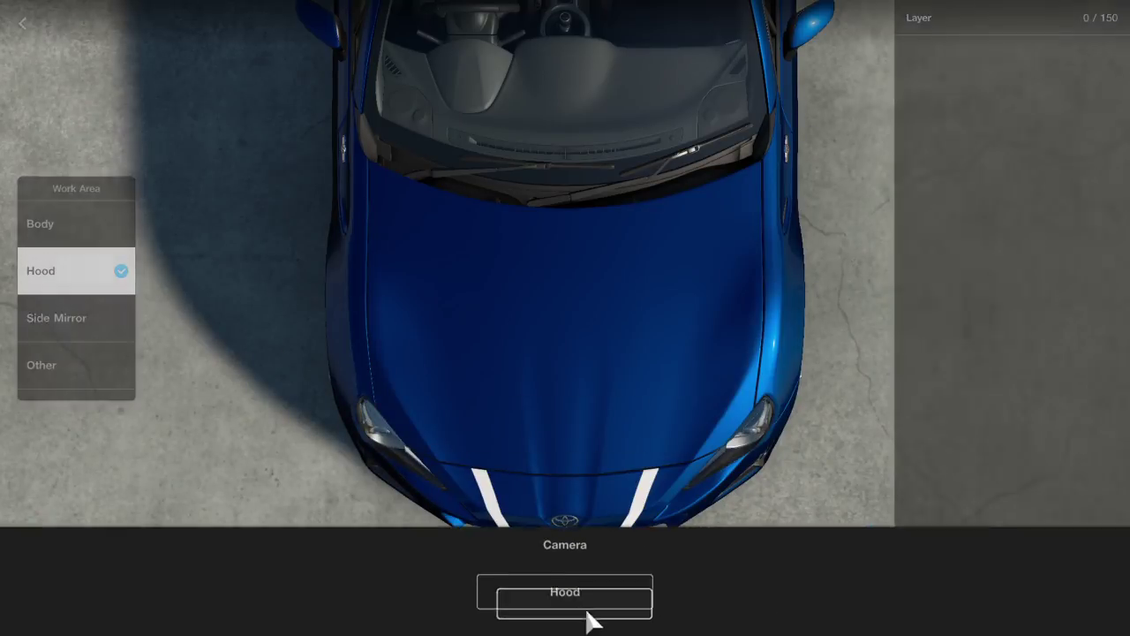
left_click(619, 558)
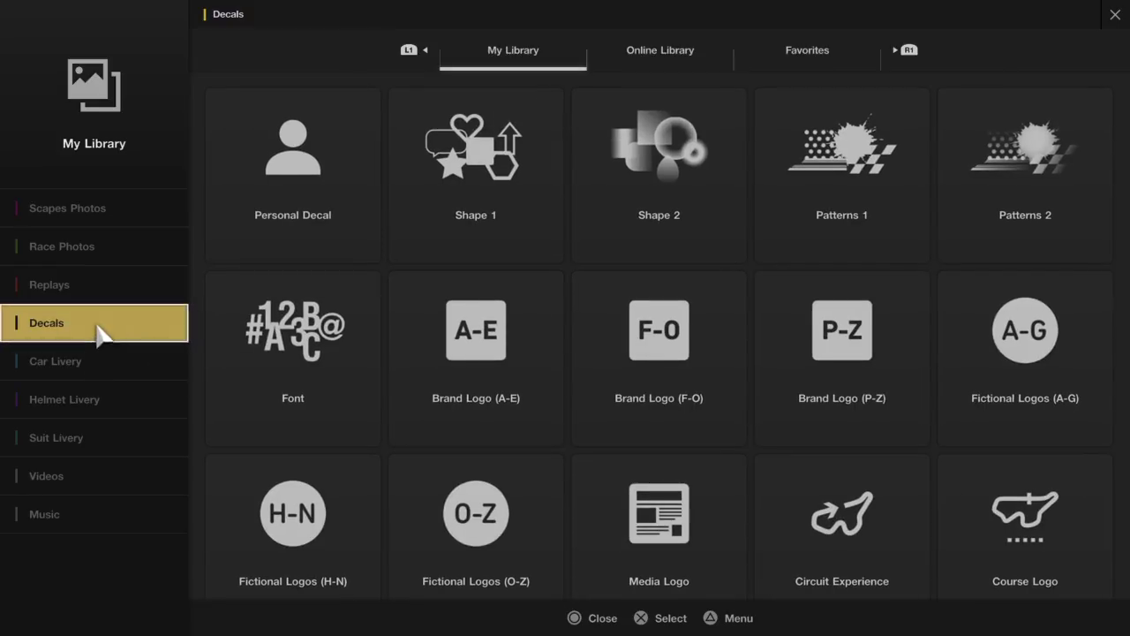
left_click(467, 173)
- Choose the thin arc decal Shape 01-83 and place it on the car's left half of the hood
scroll(282, 376, "down", 1)
scroll(279, 375, "down", 7)
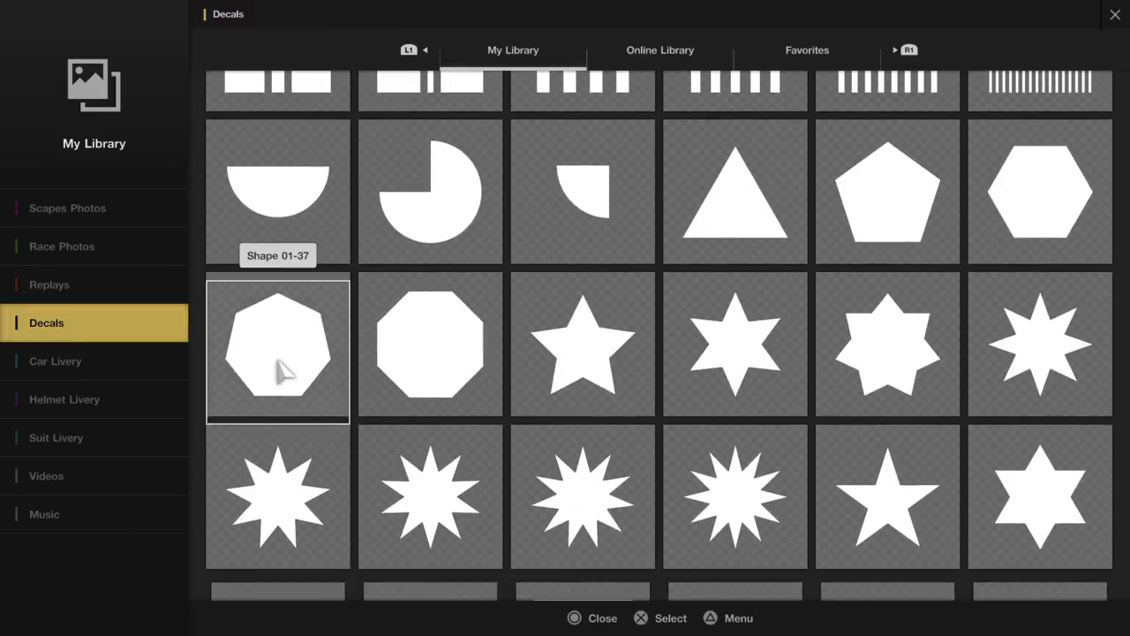
scroll(279, 387, "down", 7)
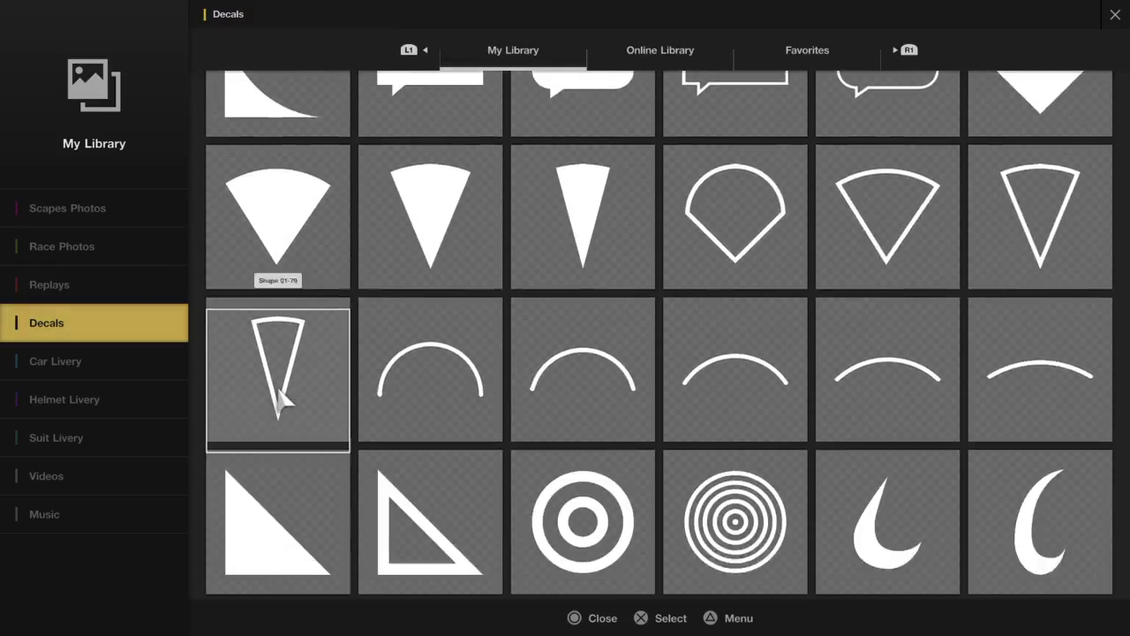
scroll(530, 358, "down", 2)
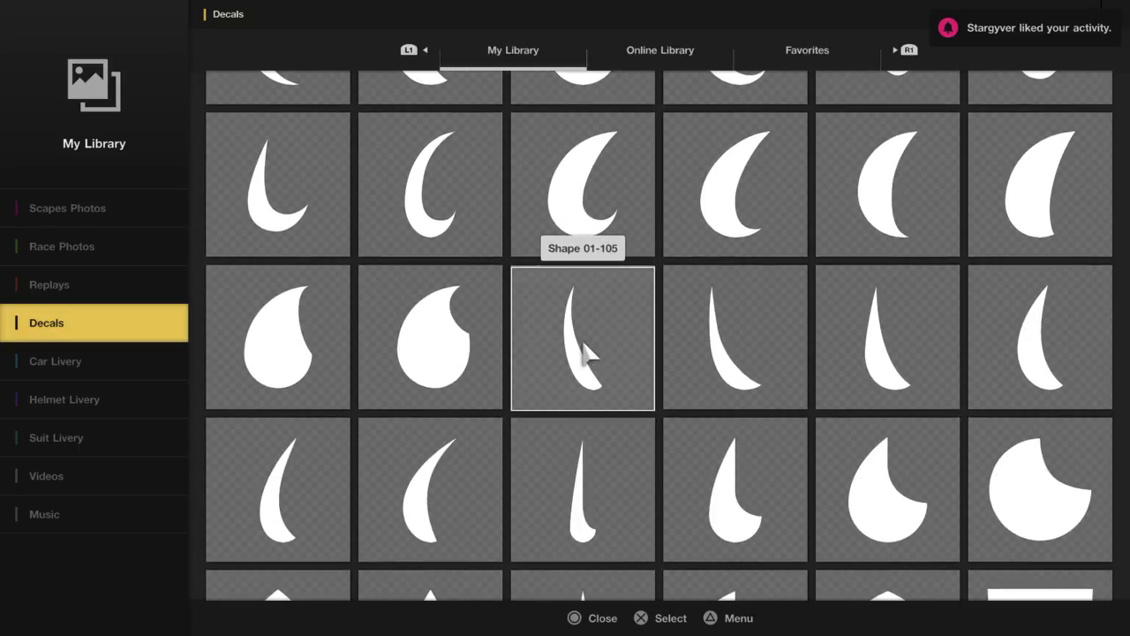
scroll(583, 371, "down", 2)
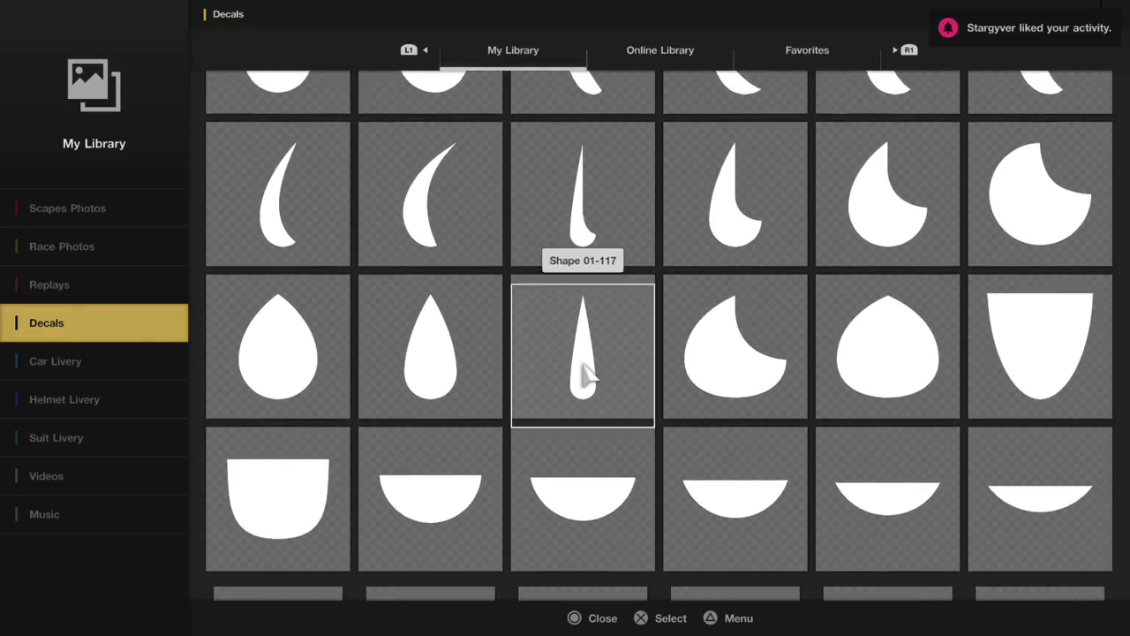
scroll(585, 305, "up", 2)
scroll(583, 322, "up", 4)
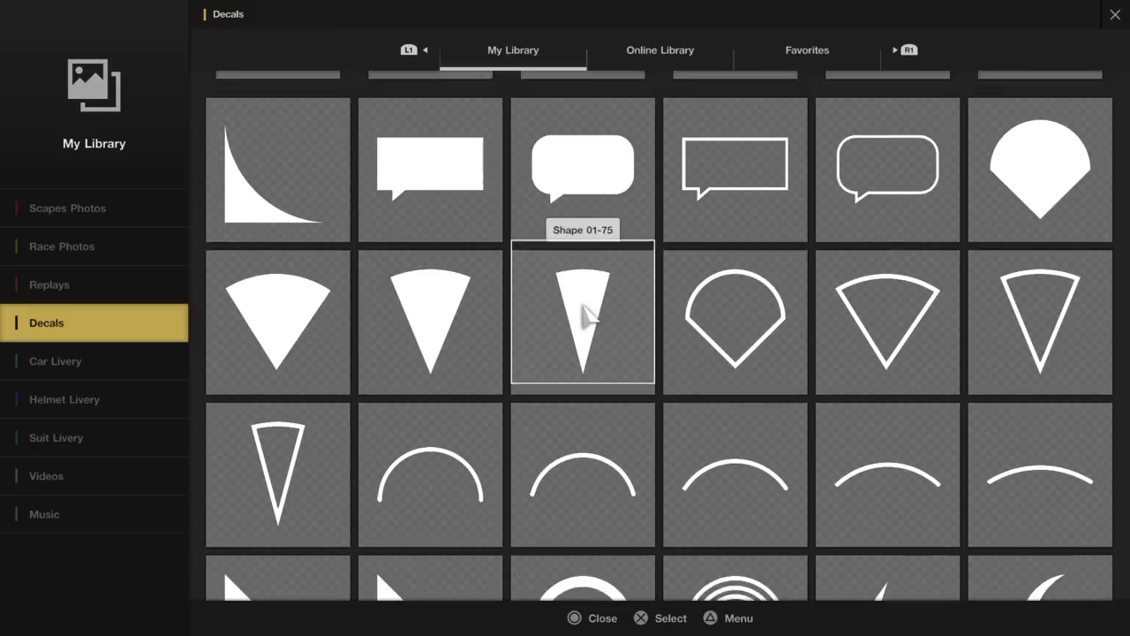
scroll(875, 341, "down", 1)
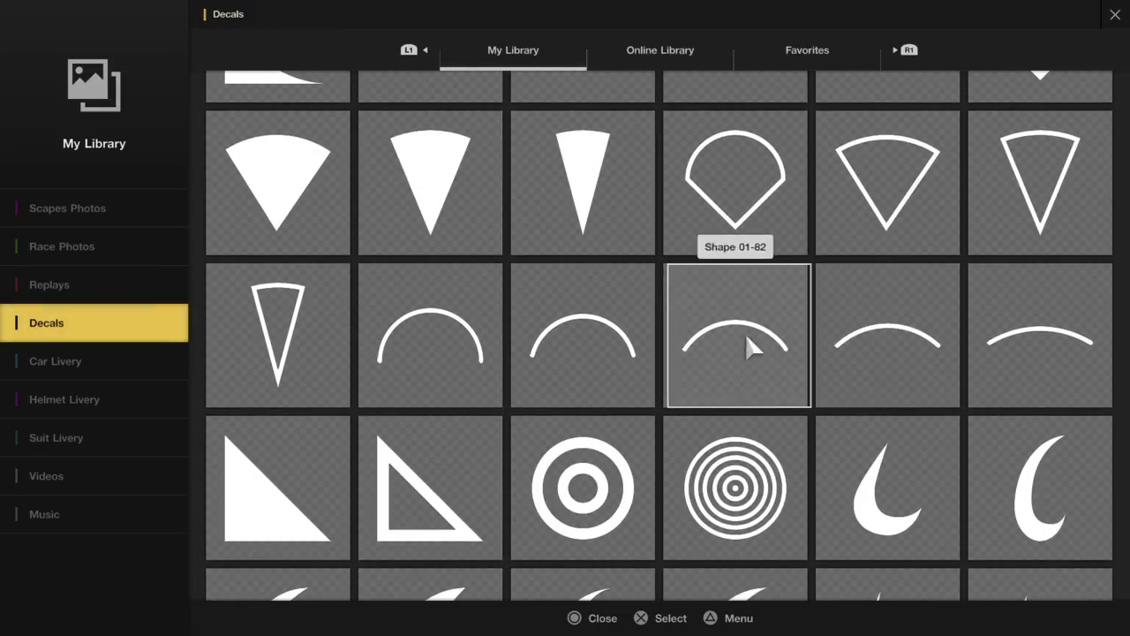
scroll(746, 333, "down", 2)
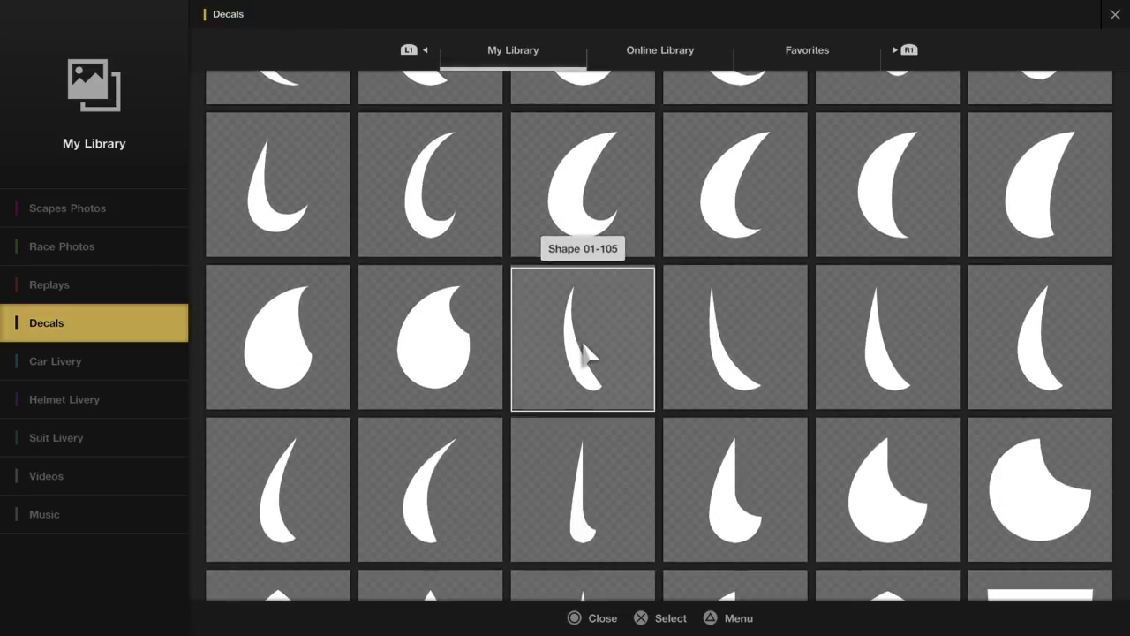
scroll(586, 343, "up", 5)
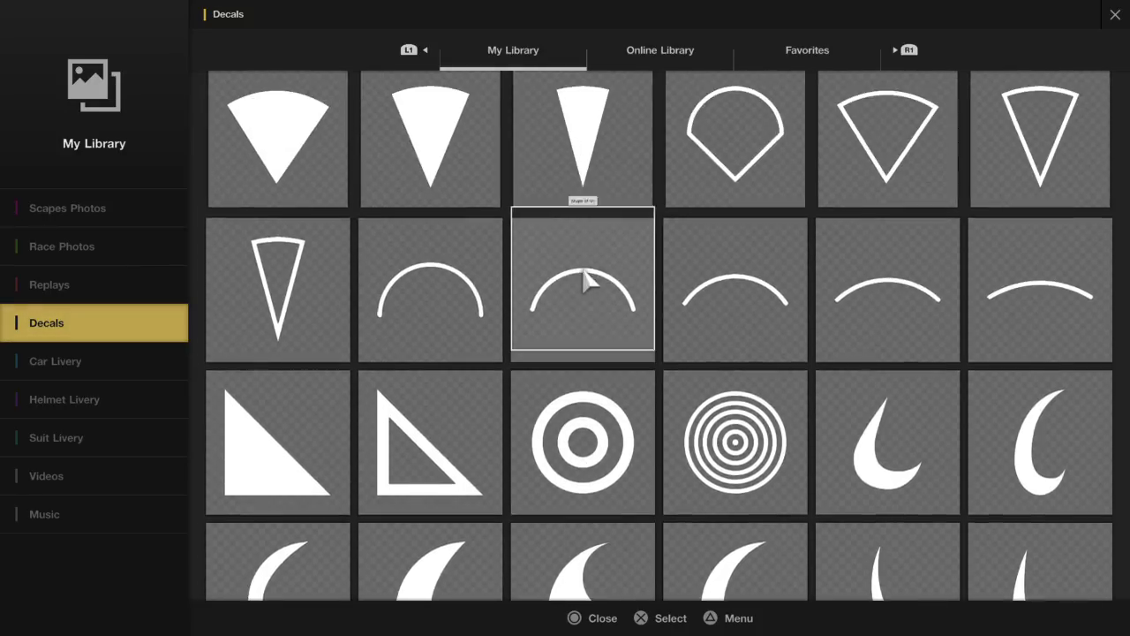
scroll(583, 281, "up", 1)
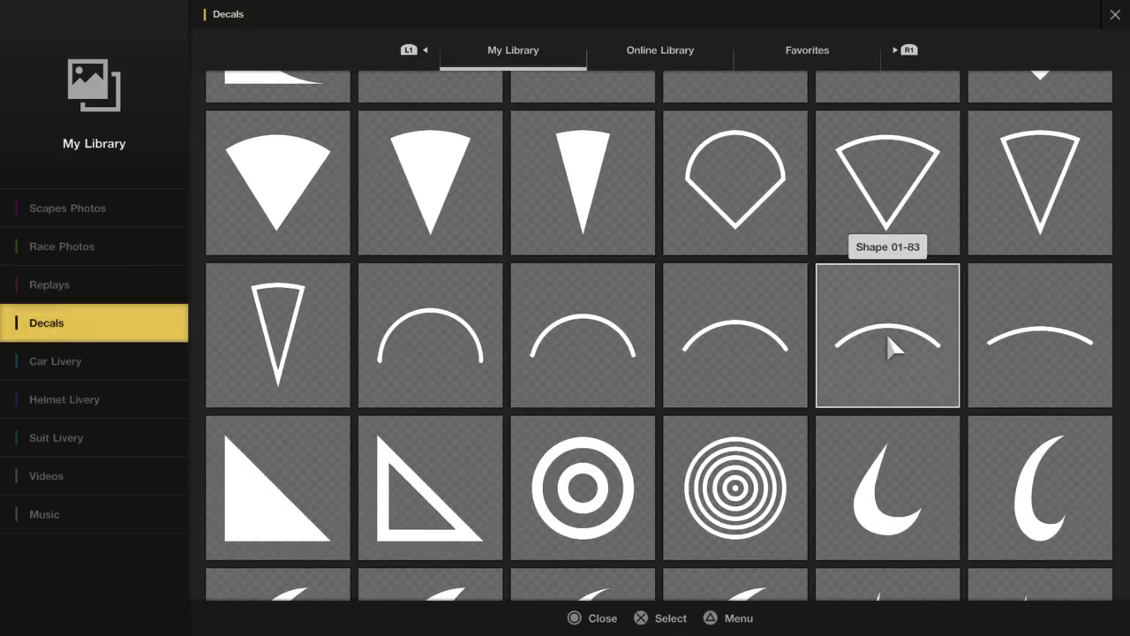
left_click(887, 333)
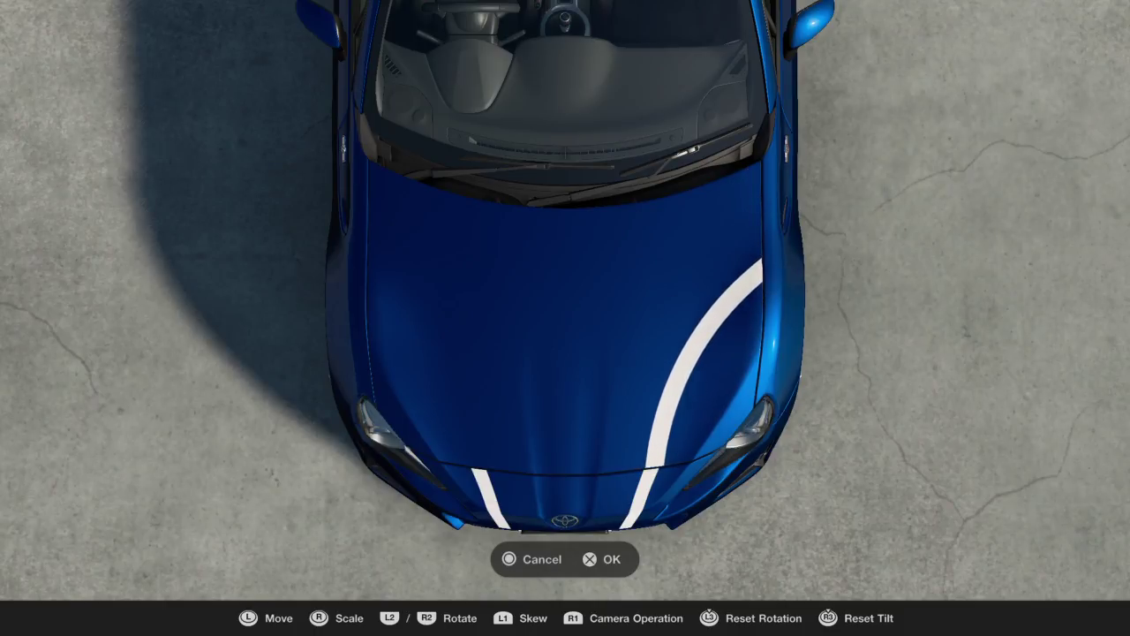
- Skew and rescale the hood arc into a stripe running from the front stripe's upper end to the hood's left rear corner
key("shift")
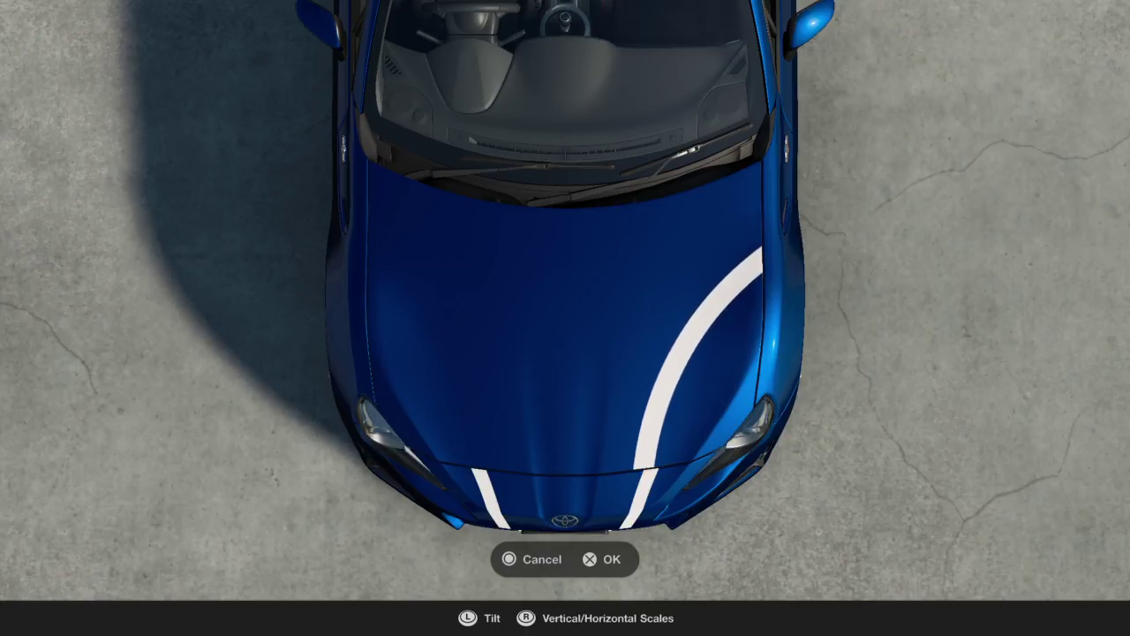
key("shift")
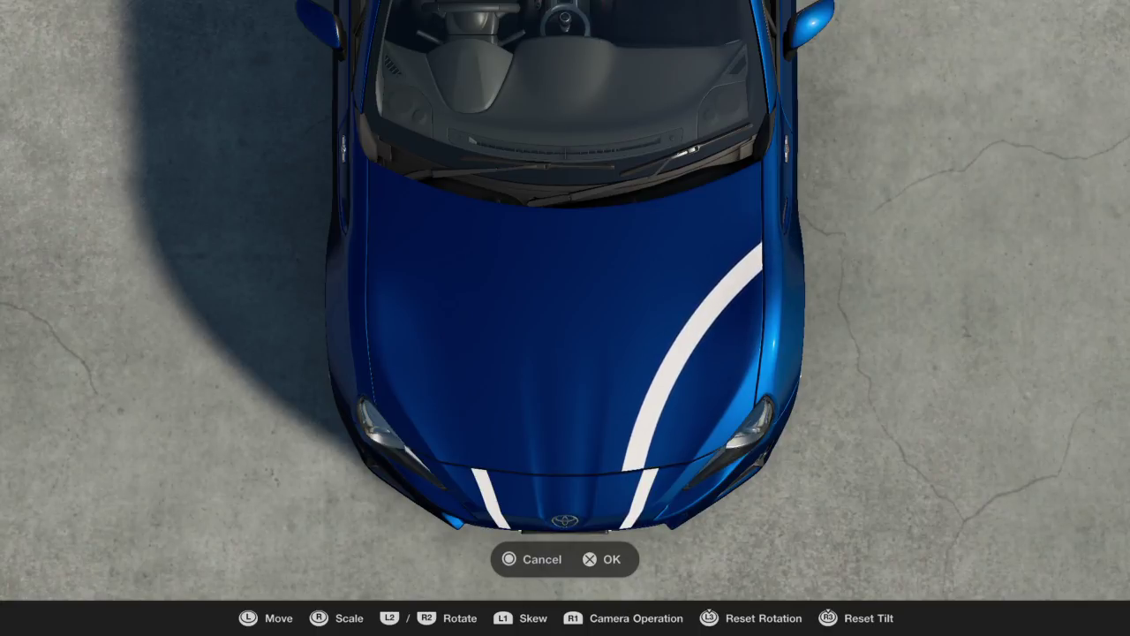
key("shift")
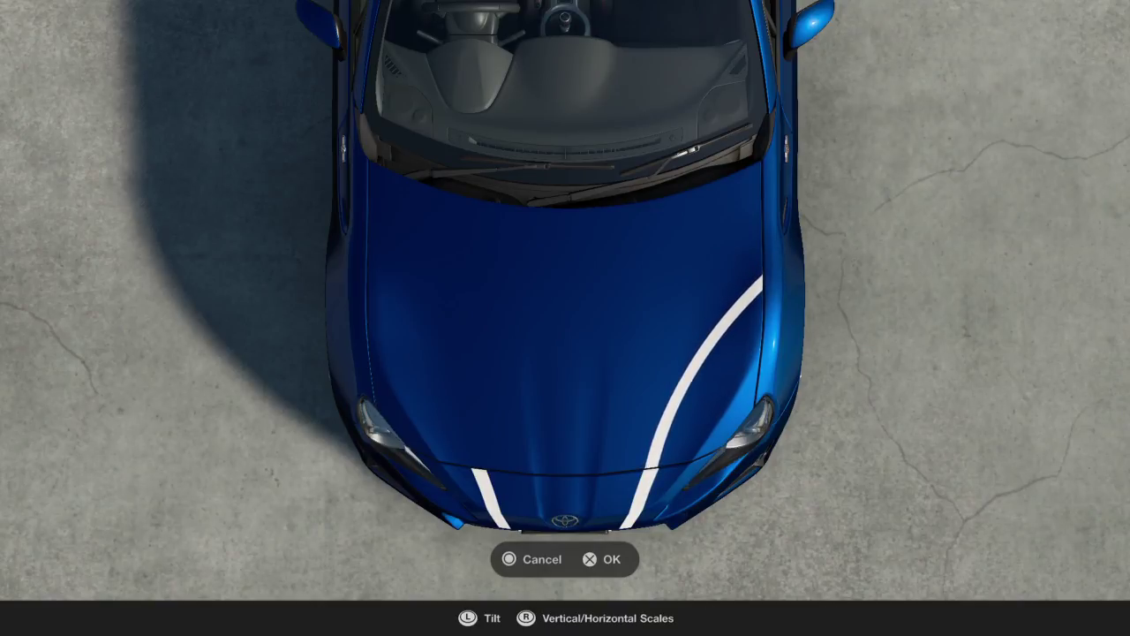
key("shift")
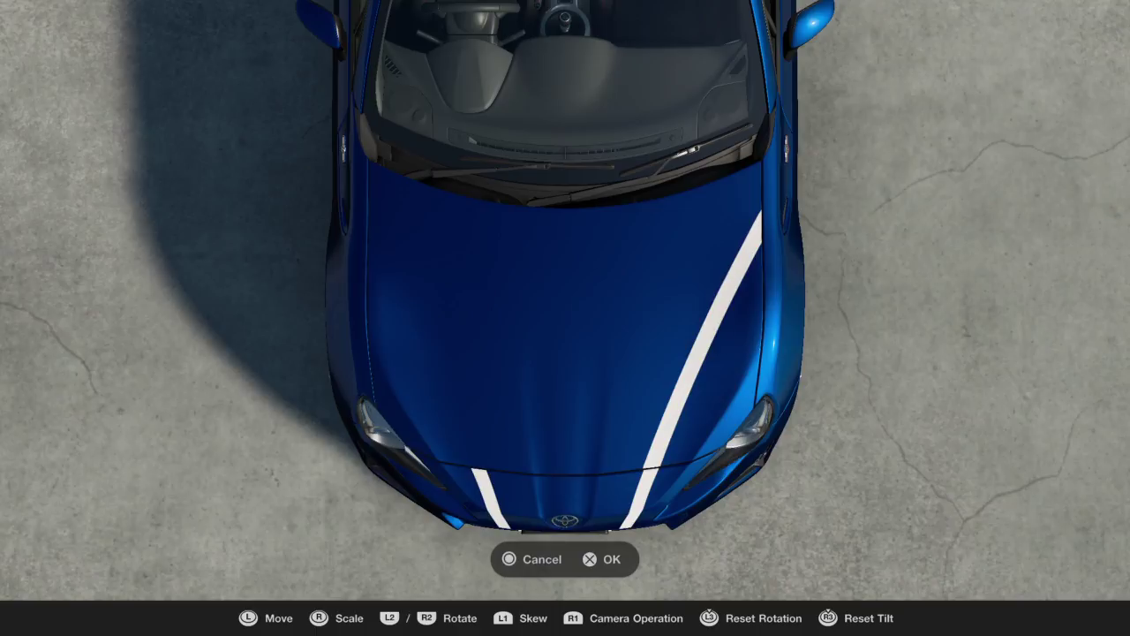
- Fine-tune the hood stripe's alignment with the front stripe at the hood edge, and confirm its placement
key("ctrl")
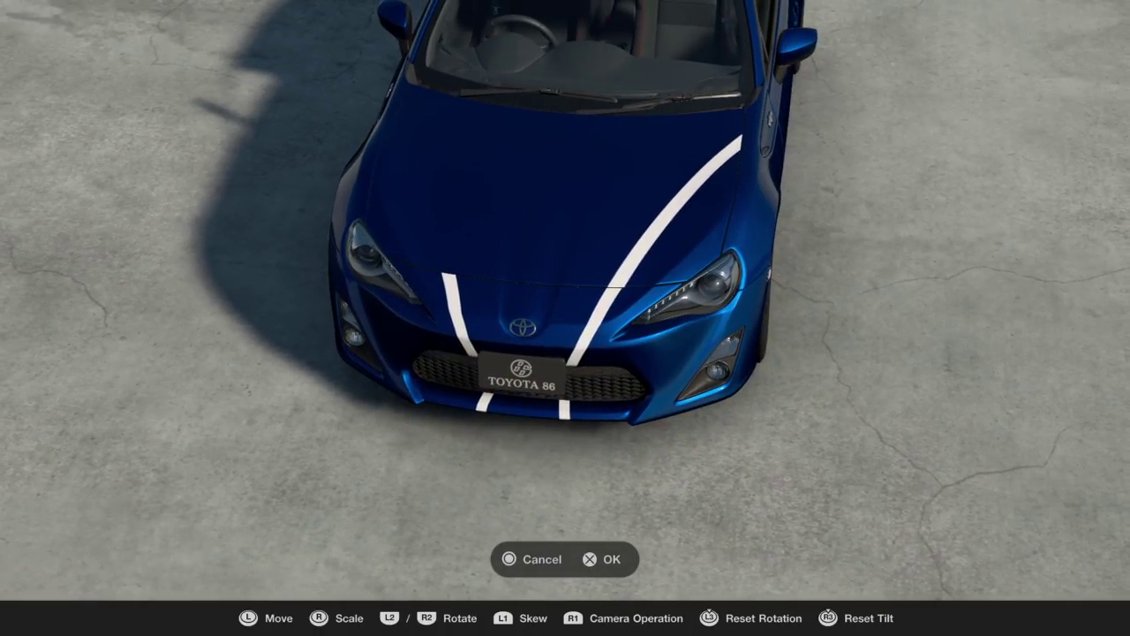
key("Right")
key("Left")
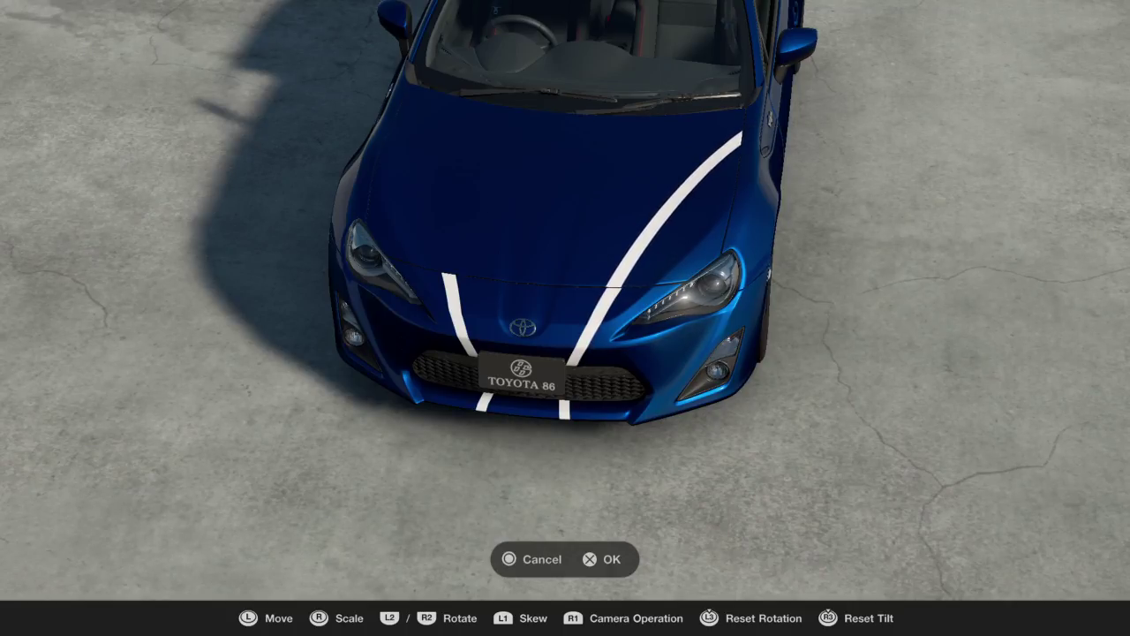
key("ctrl")
scroll(565, 300, "up", 5)
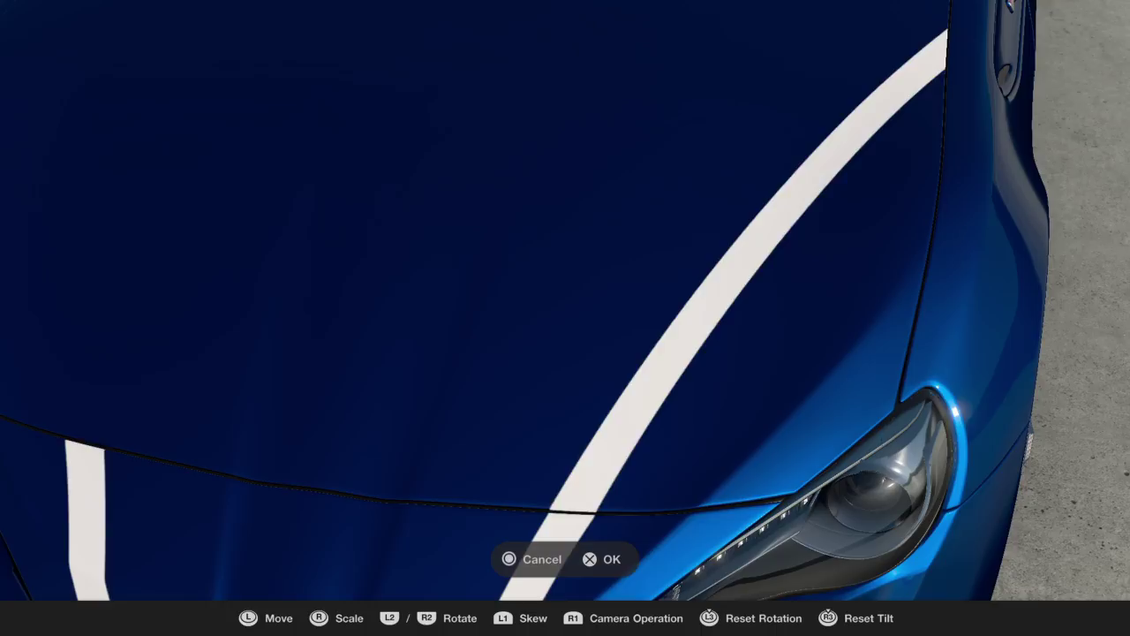
key("Return")
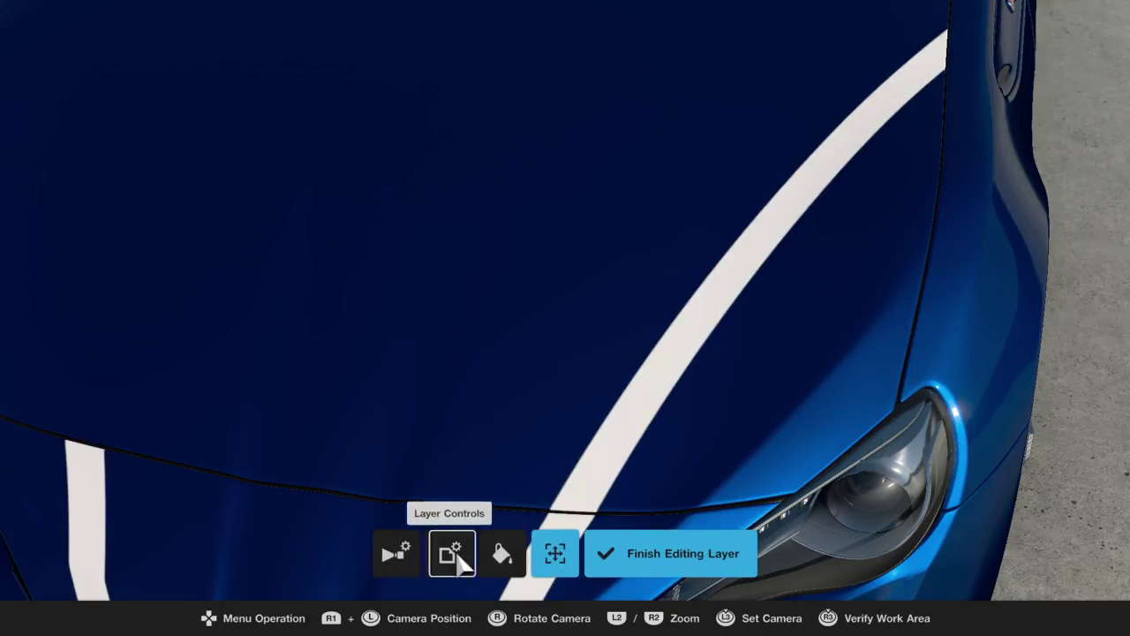
- Duplicate the hood stripe on the reverse side of the hood and finish editing the layer
left_click(454, 558)
left_click(848, 585)
key("Return")
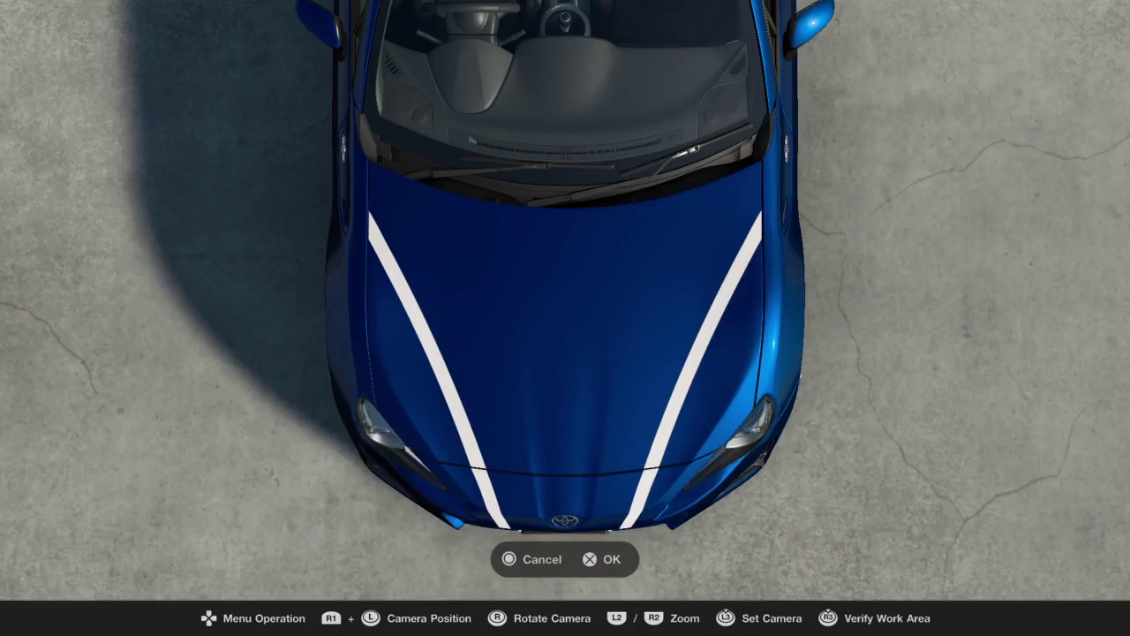
left_click(671, 557)
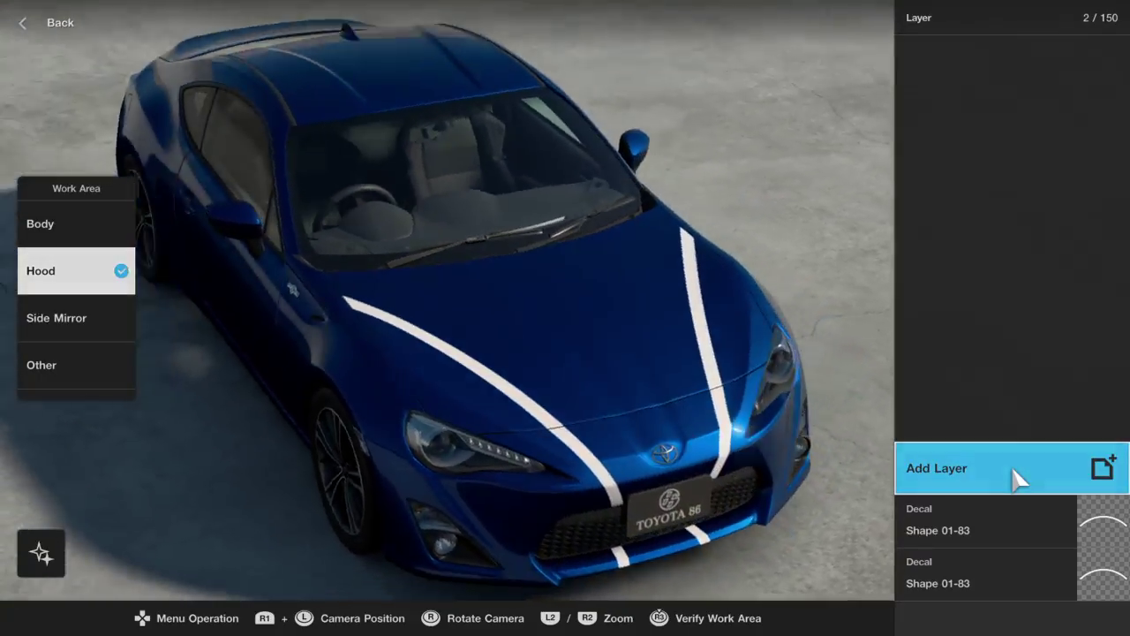
left_click(1014, 471)
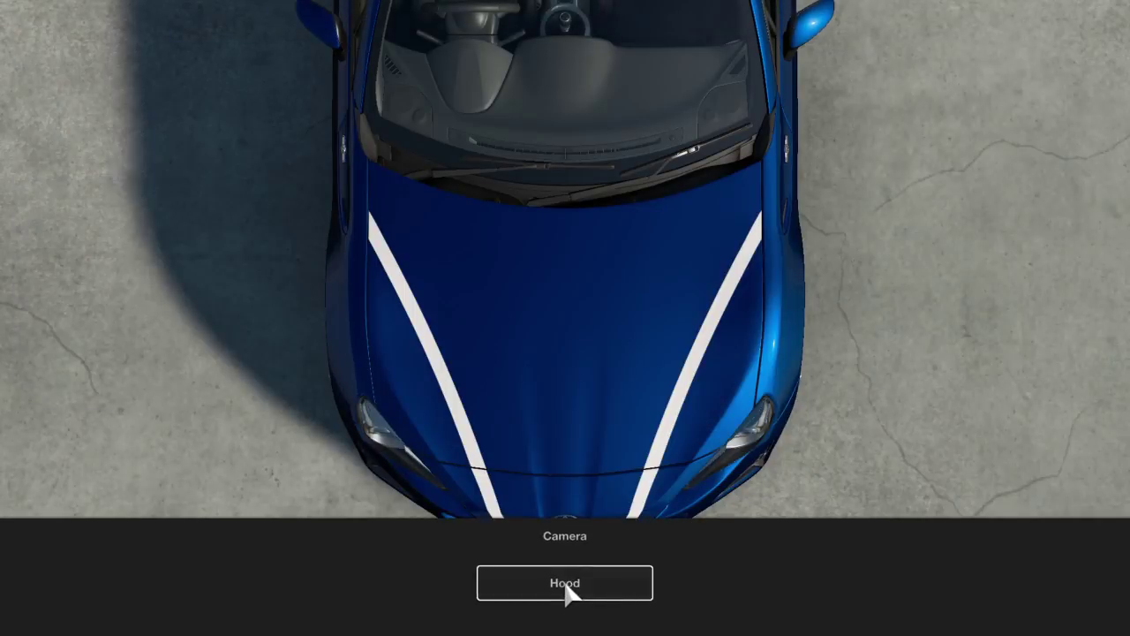
left_click(568, 587)
left_click(611, 572)
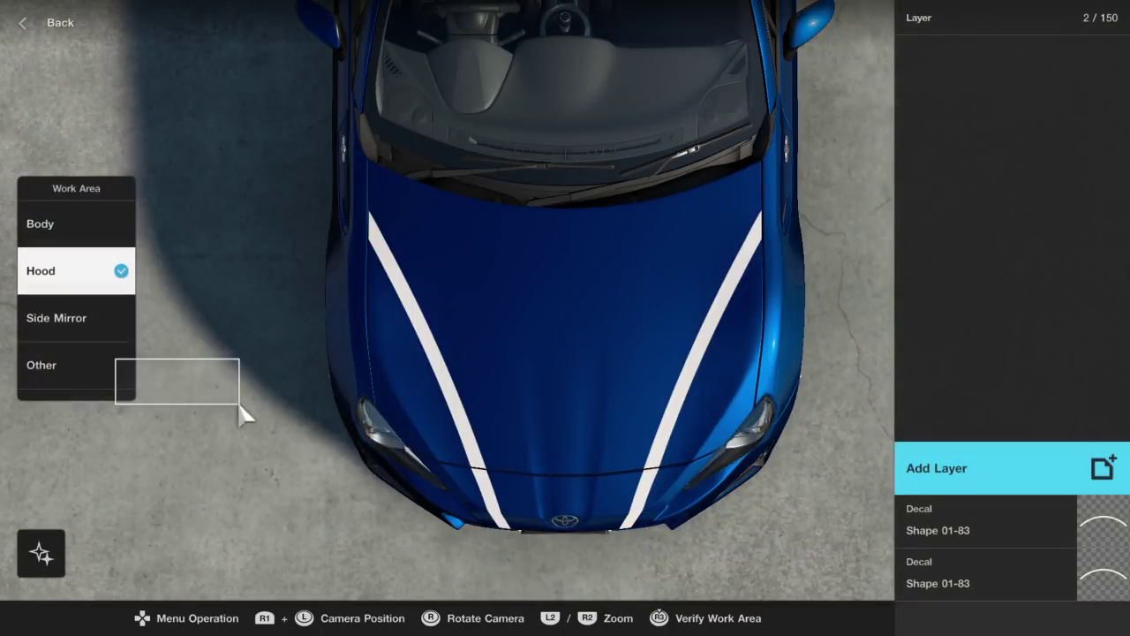
- Start a new decal layer in the Body work area from the car's left side view, and open the Shape 1 library
left_click(77, 228)
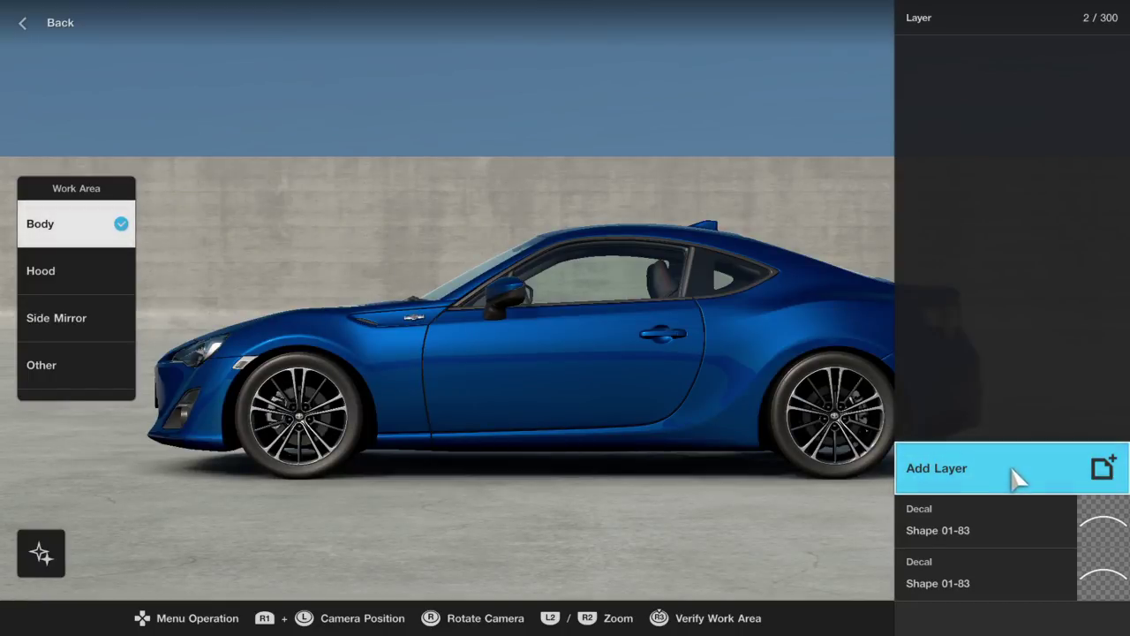
mouse_move(202, 598)
left_click(379, 598)
left_click(202, 593)
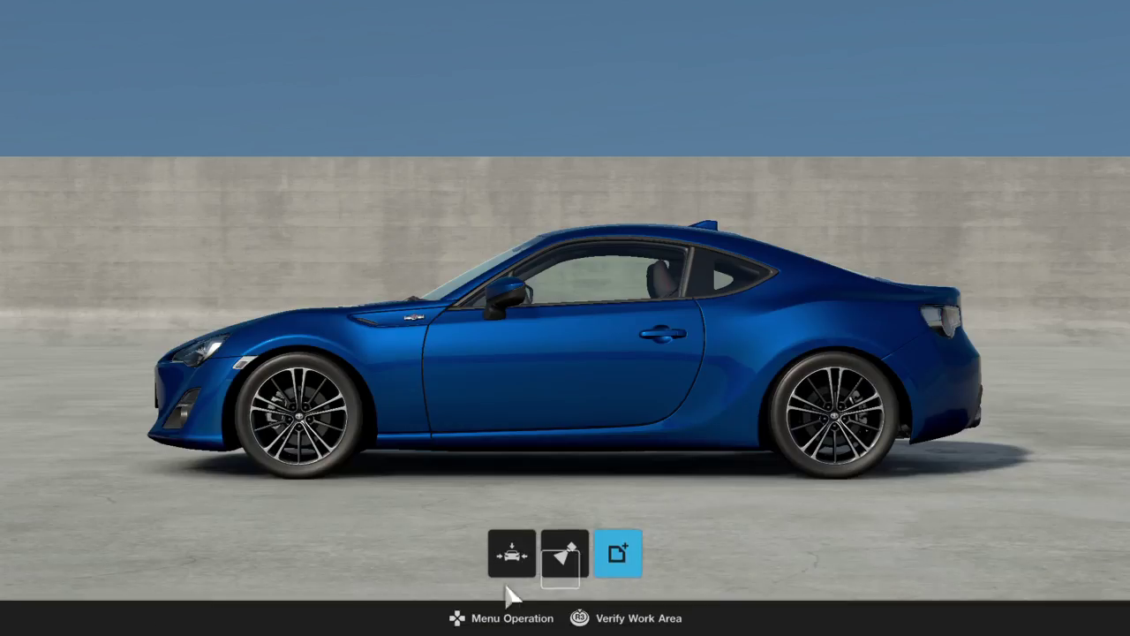
left_click(618, 553)
left_click(306, 236)
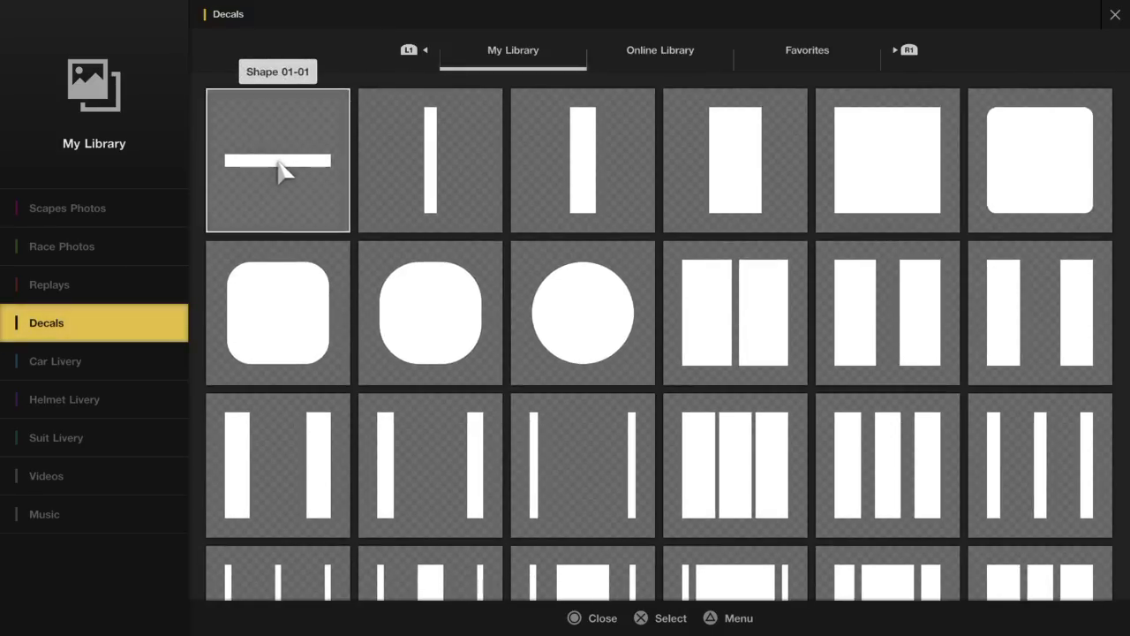
- Find a slim tapered crescent in the Shape 1 library and insert Shape 01-105 as the new side decal
key("Down")
key("Down")
key("Down")
key("Down")
key("Down")
key("Down")
scroll(277, 380, "down", 6)
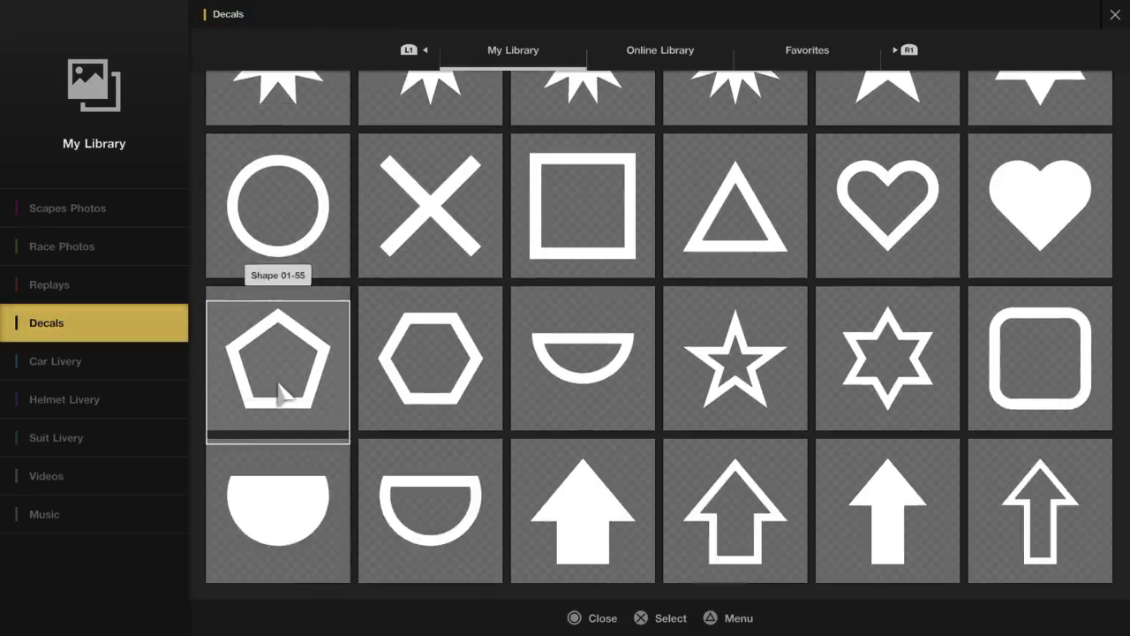
scroll(575, 345, "down", 2)
scroll(585, 355, "down", 5)
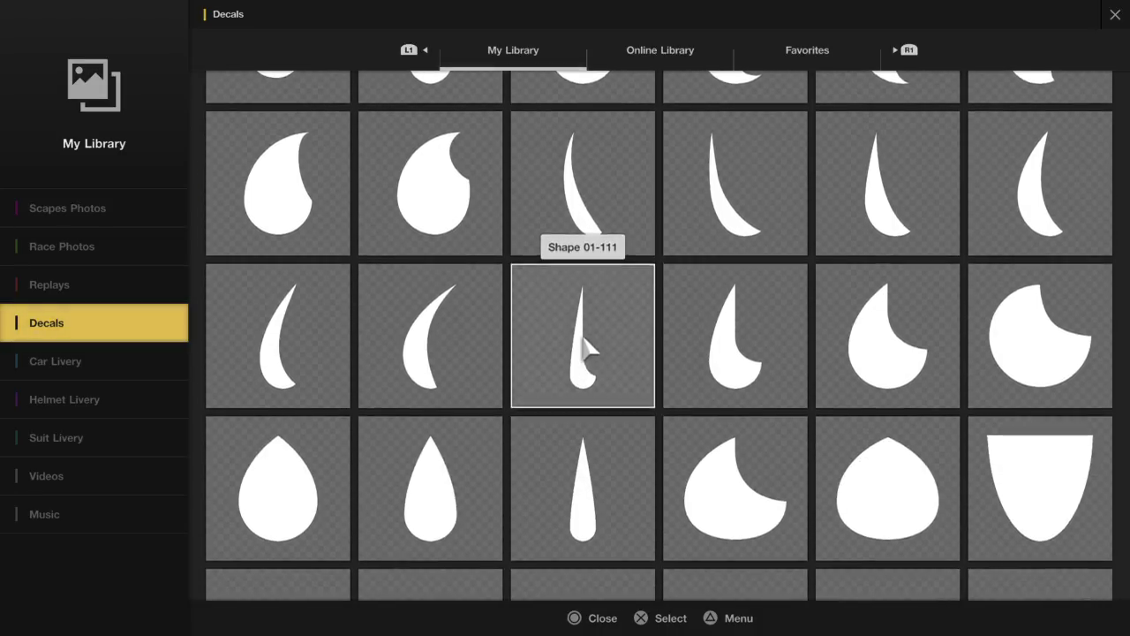
key("Up")
key("Down")
key("Left")
key("Left")
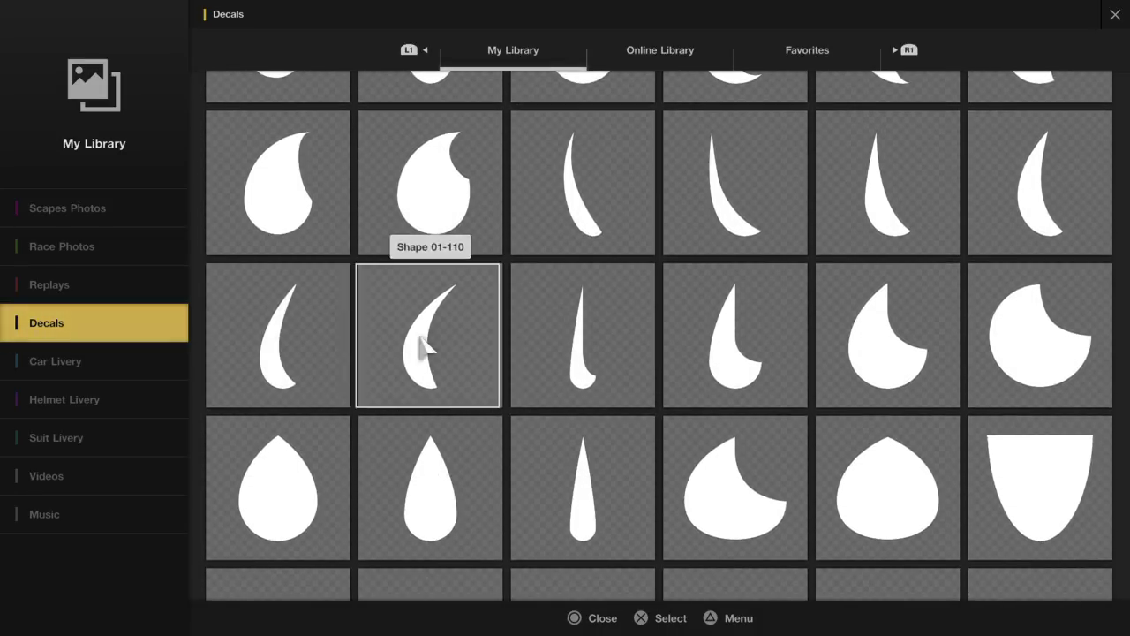
scroll(654, 344, "up", 1)
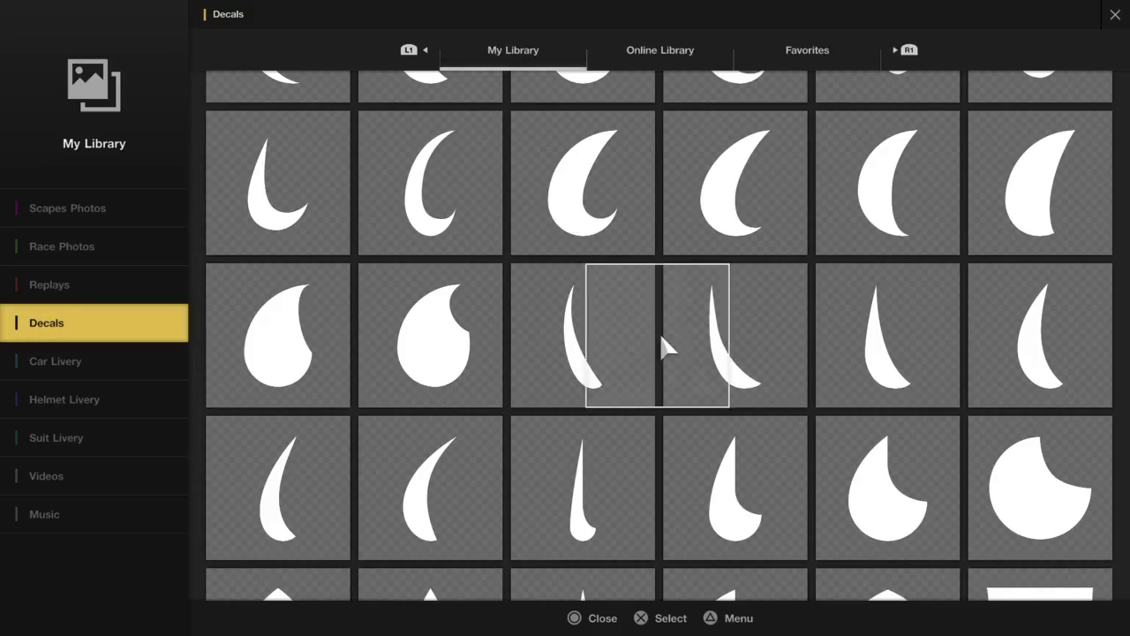
scroll(472, 353, "down", 1)
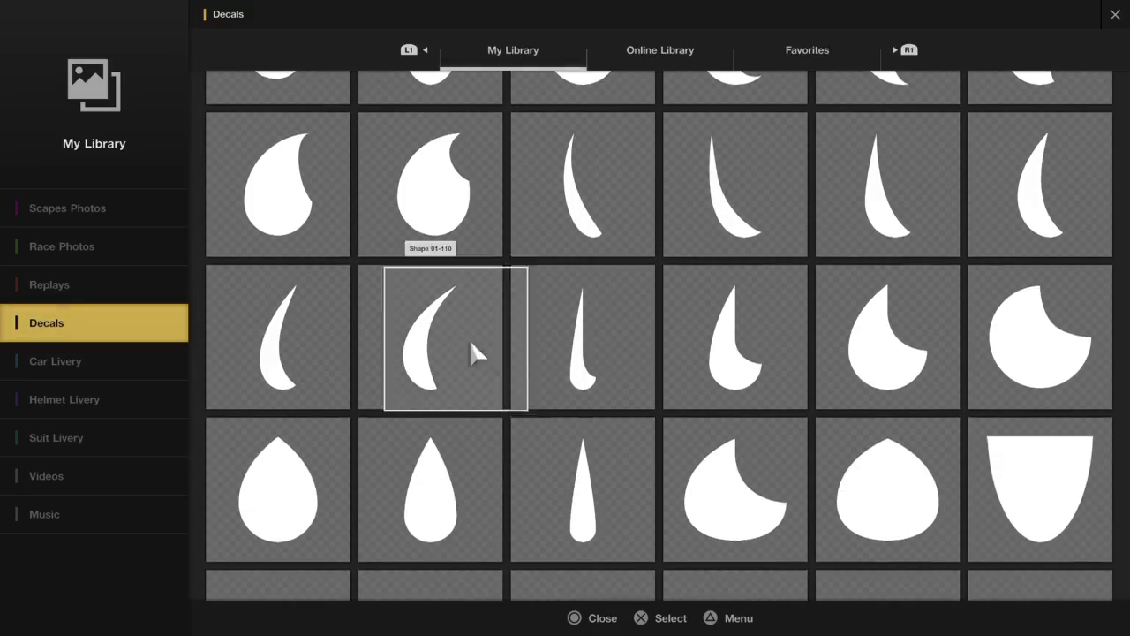
scroll(547, 300, "up", 2)
scroll(587, 296, "up", 1)
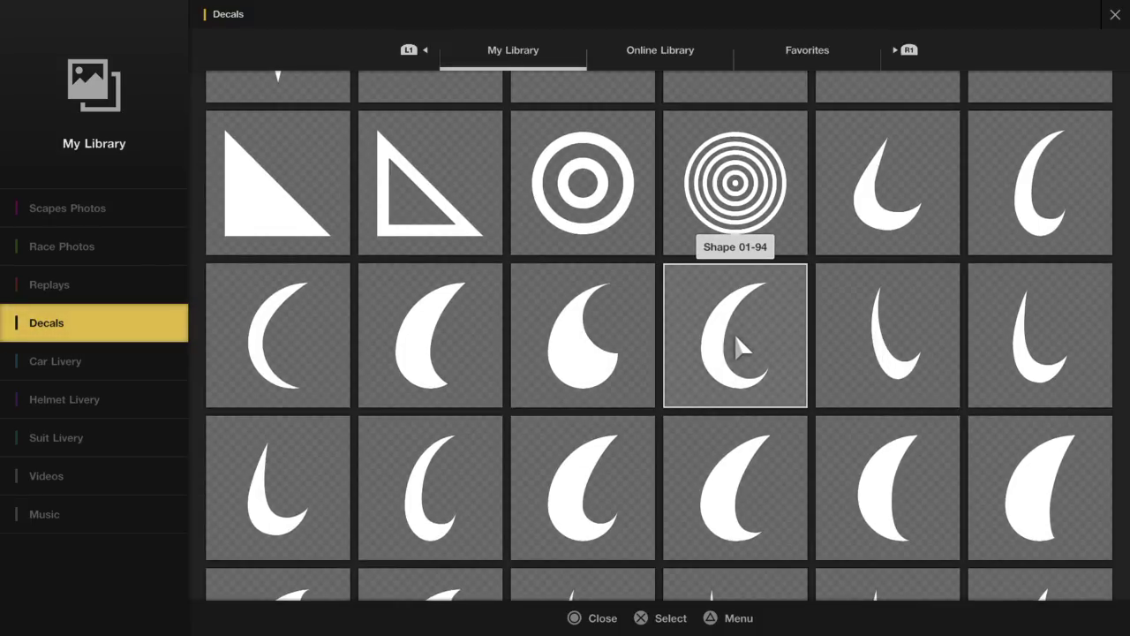
scroll(737, 340, "down", 2)
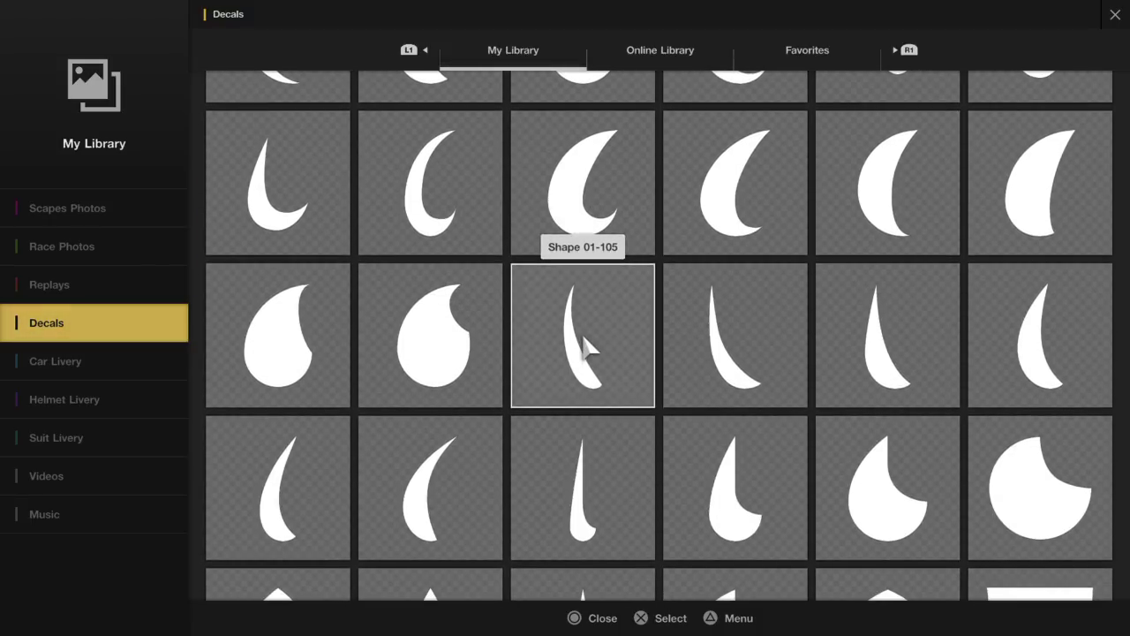
left_click(587, 397)
- Rotate the crescent to lie lengthwise across the gap between front fender and door, and confirm its placement
key("Left")
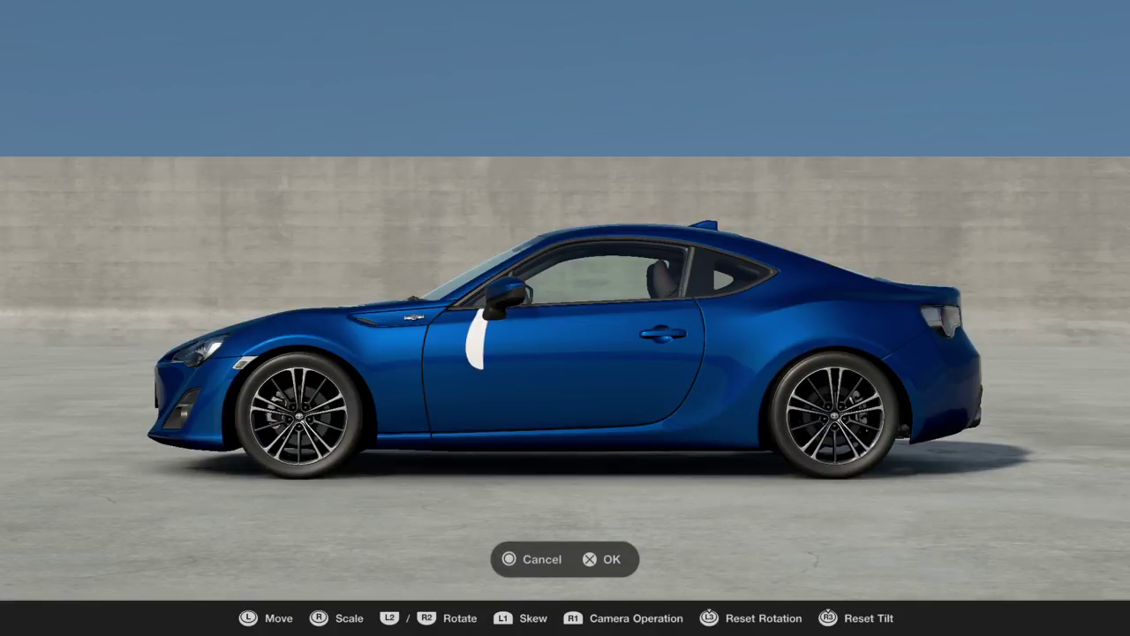
key("Down")
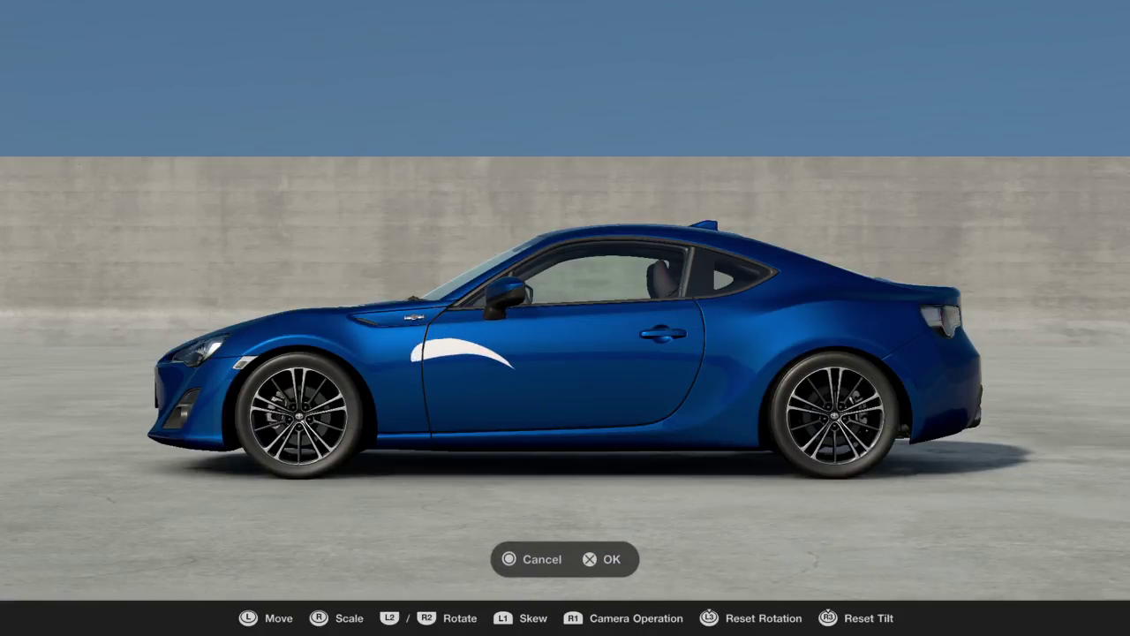
key("Return")
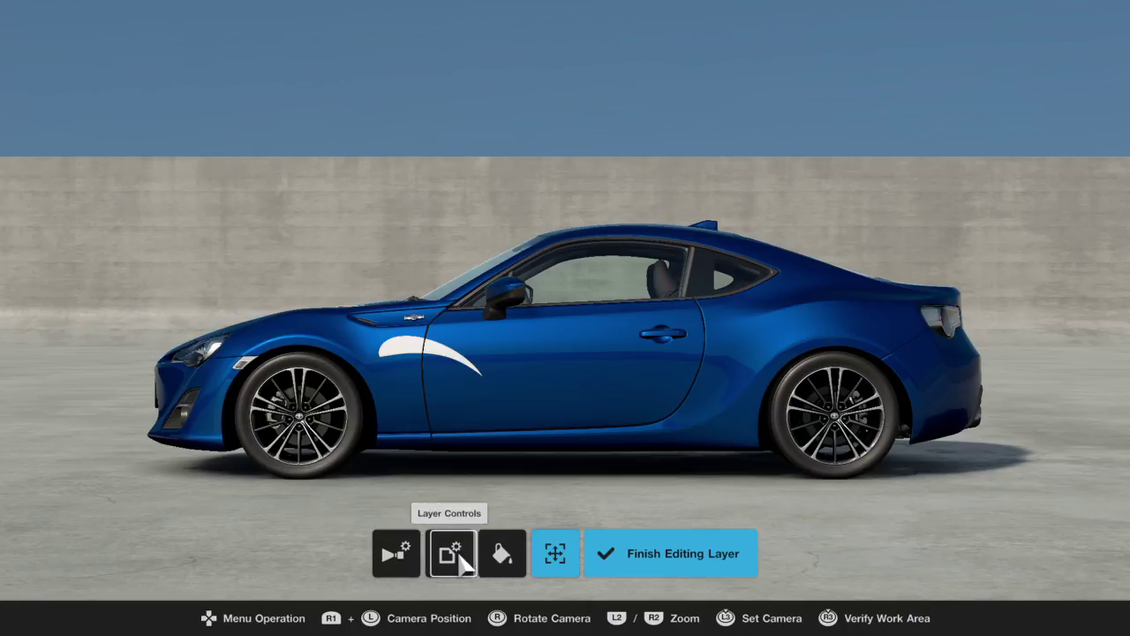
- Try flipping the side crescent vertically and horizontally to compare its orientations
left_click(454, 550)
left_click(474, 594)
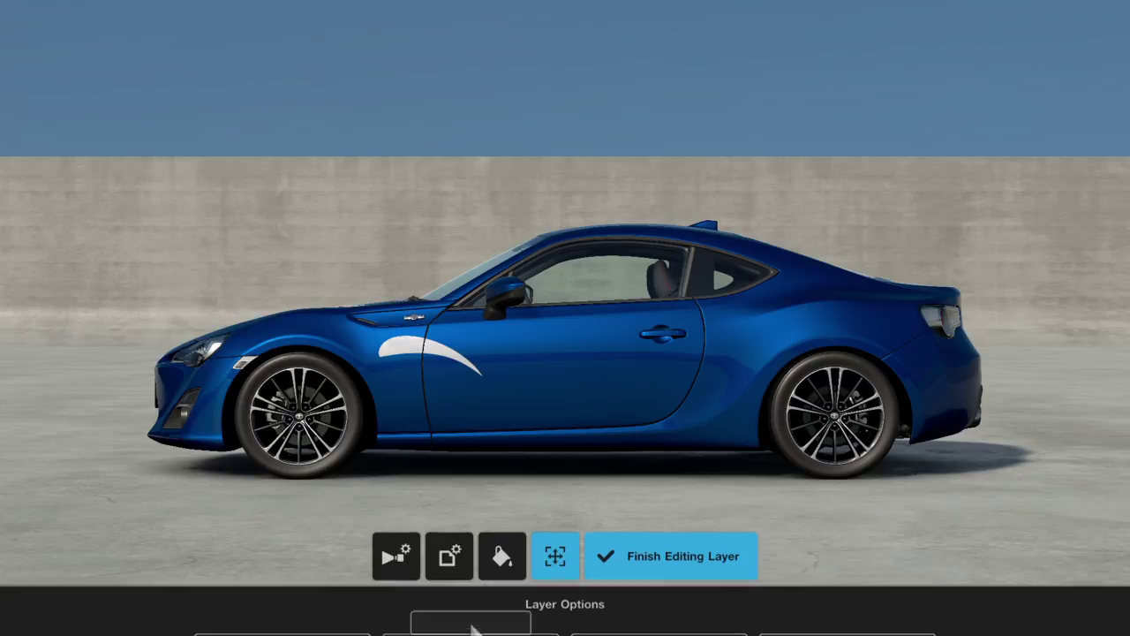
left_click(450, 555)
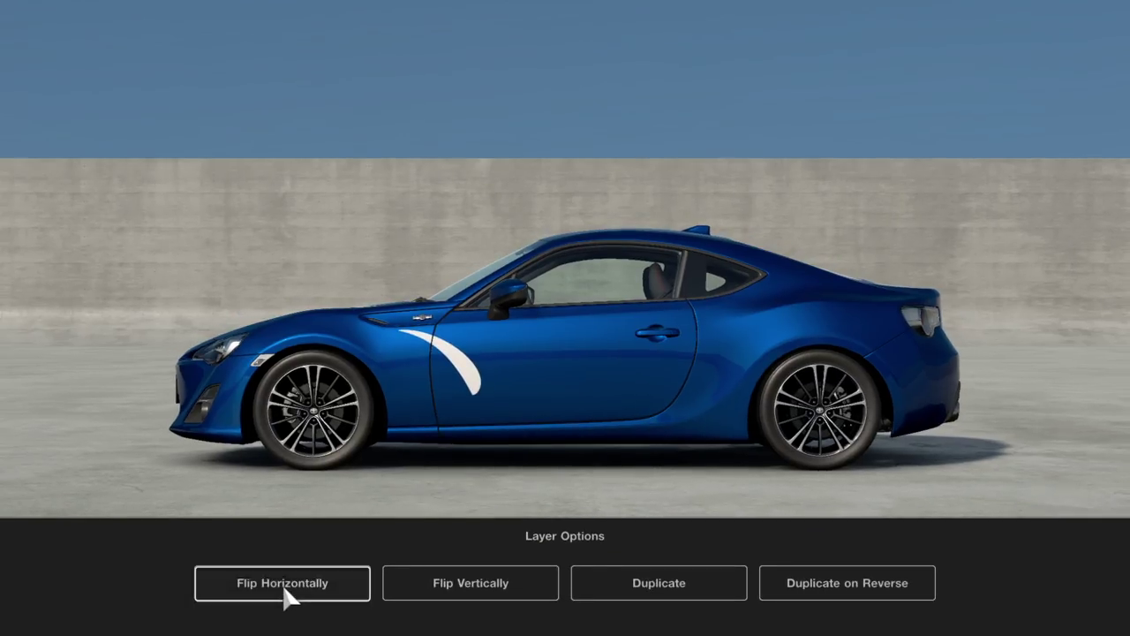
left_click(287, 585)
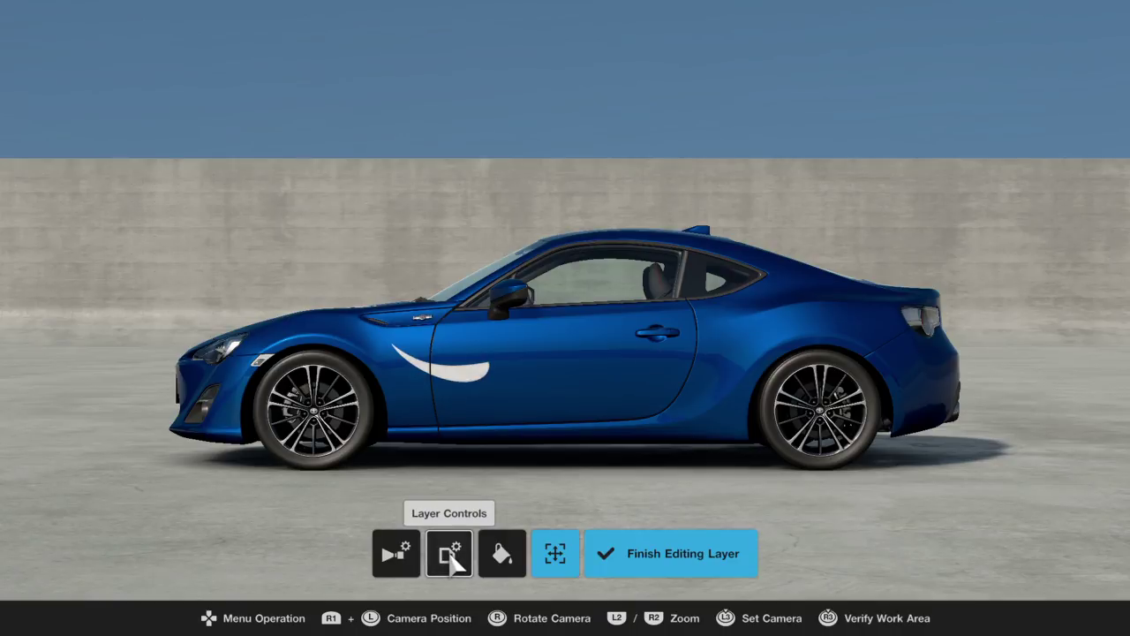
left_click(451, 555)
left_click(282, 590)
left_click(449, 553)
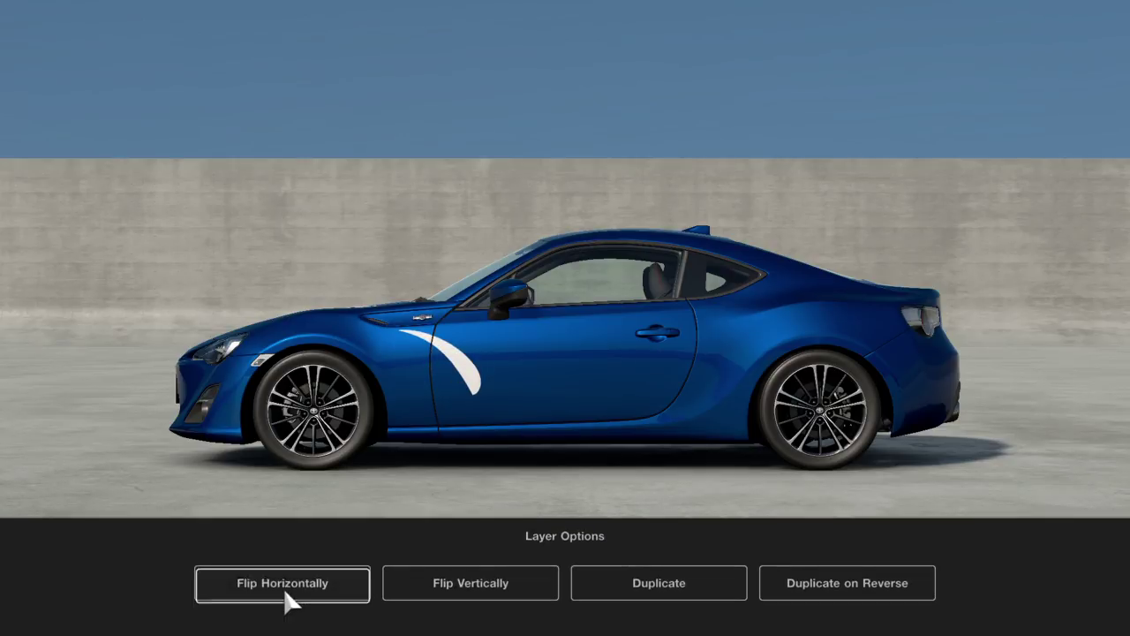
left_click(285, 593)
left_click(449, 553)
left_click(286, 594)
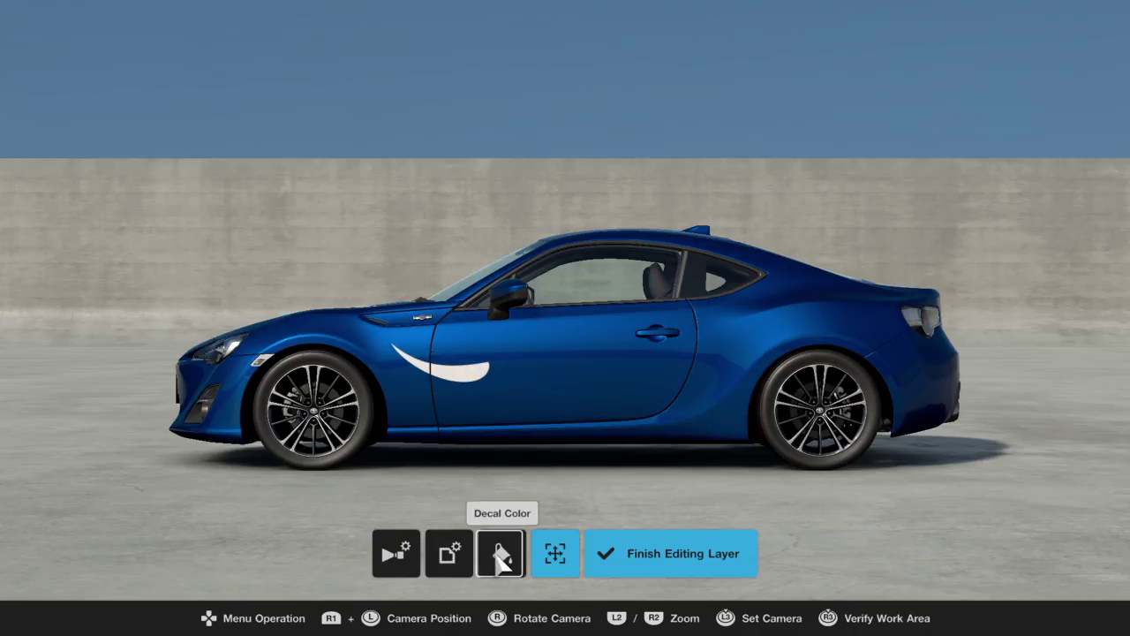
- Rotate the crescent so its wide end faces the car's front, and flip it vertically
left_click(555, 556)
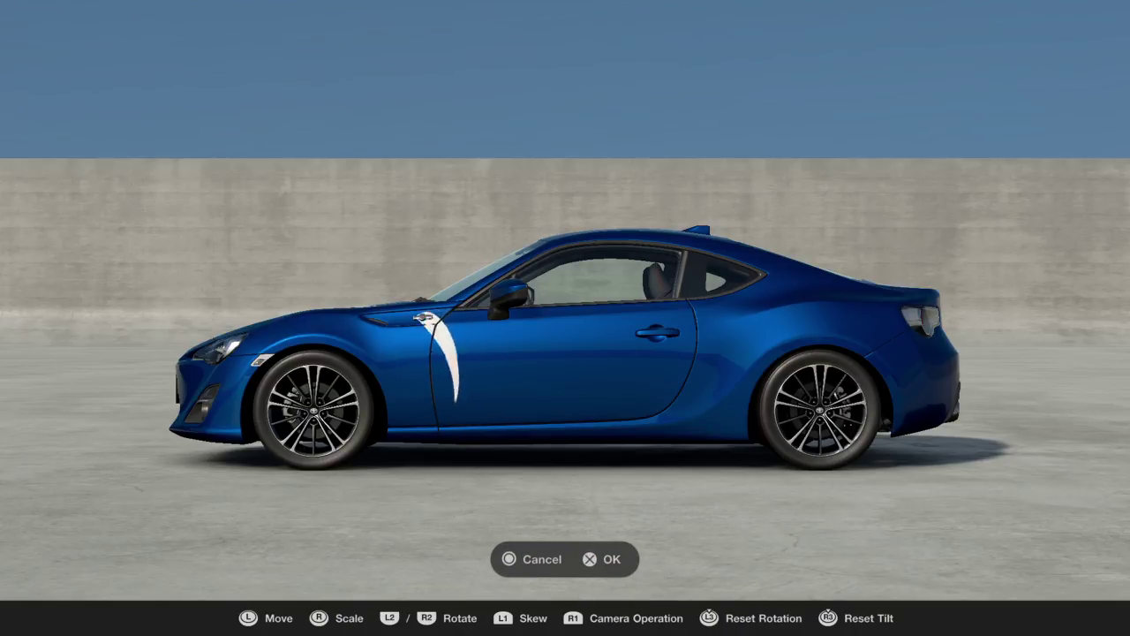
key("Return")
left_click(454, 565)
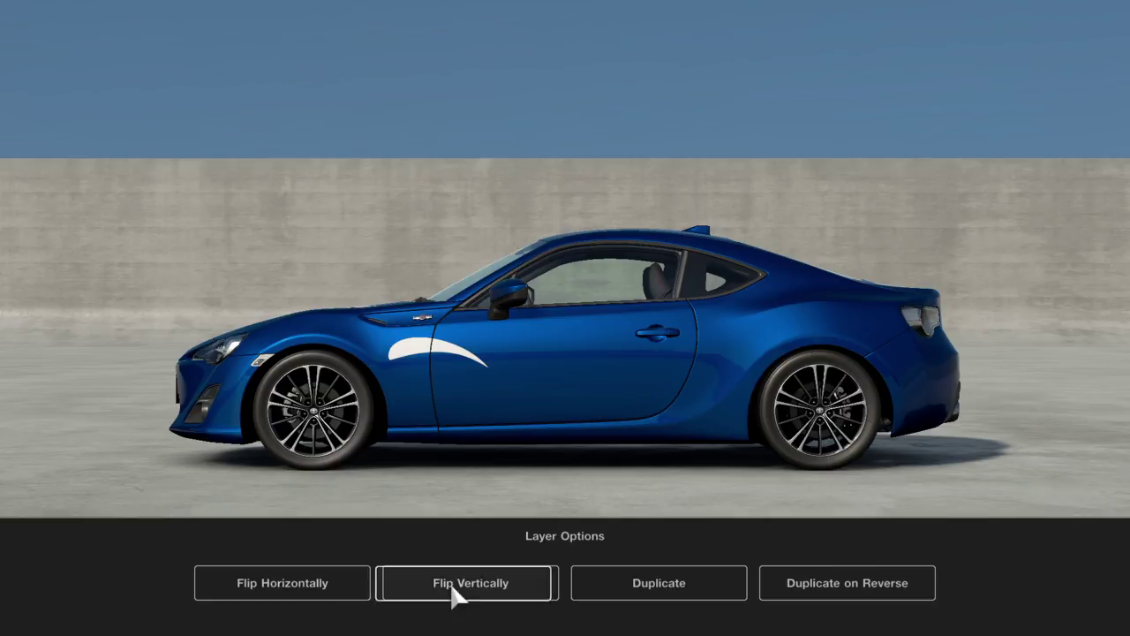
key("Escape")
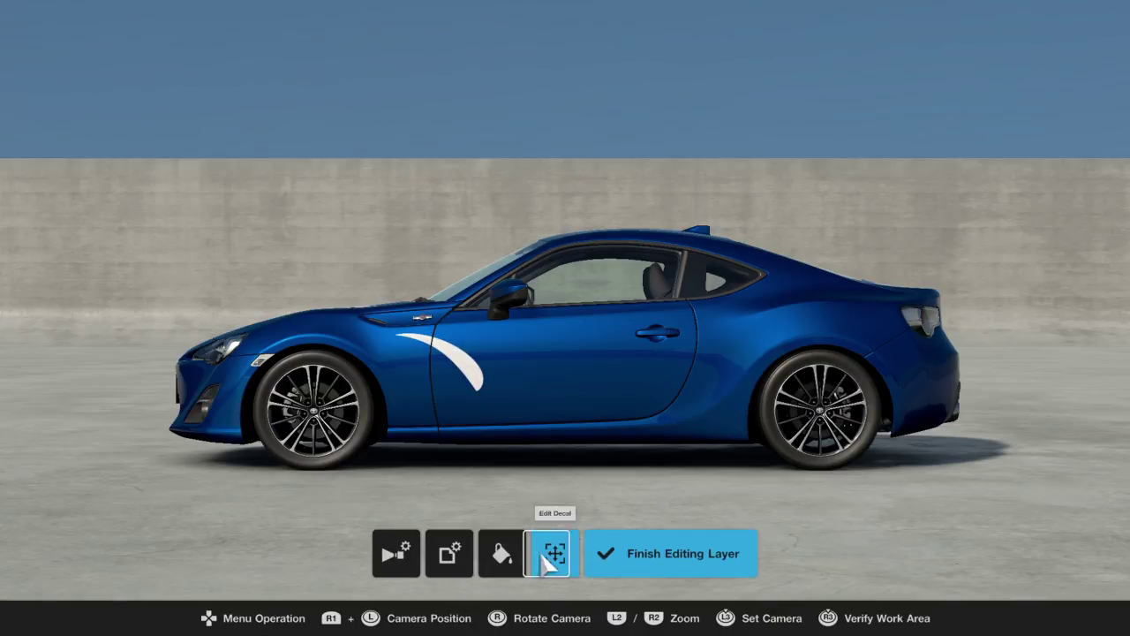
- Rotate and move the crescent onto the upper front fender, curving downward in the middle with its tapered tip toward the rear
left_click(553, 553)
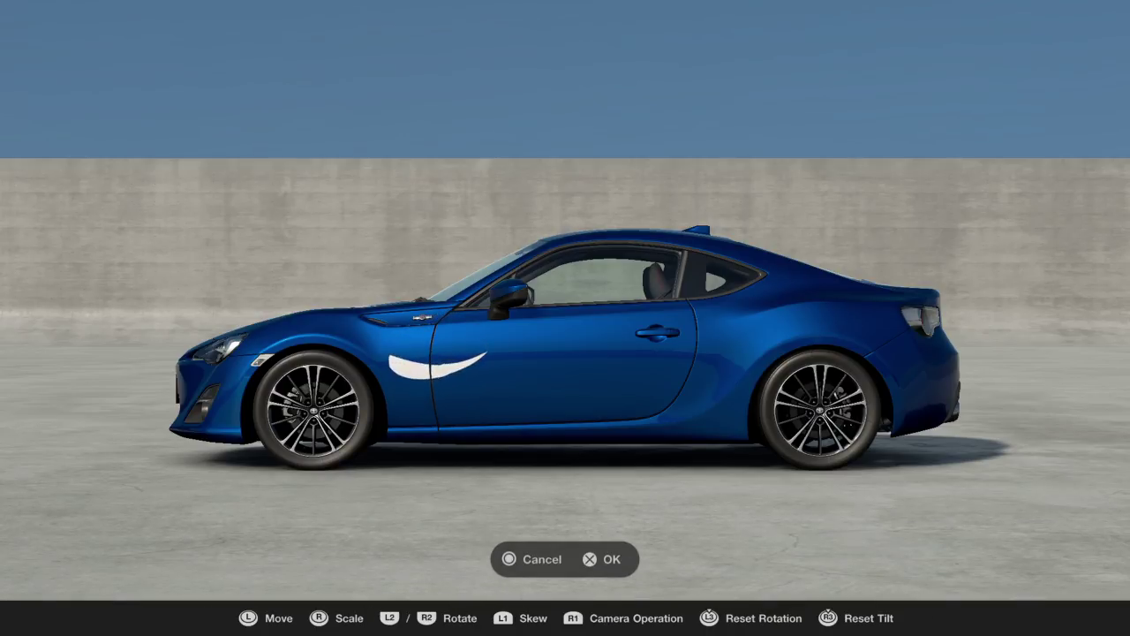
key("Up")
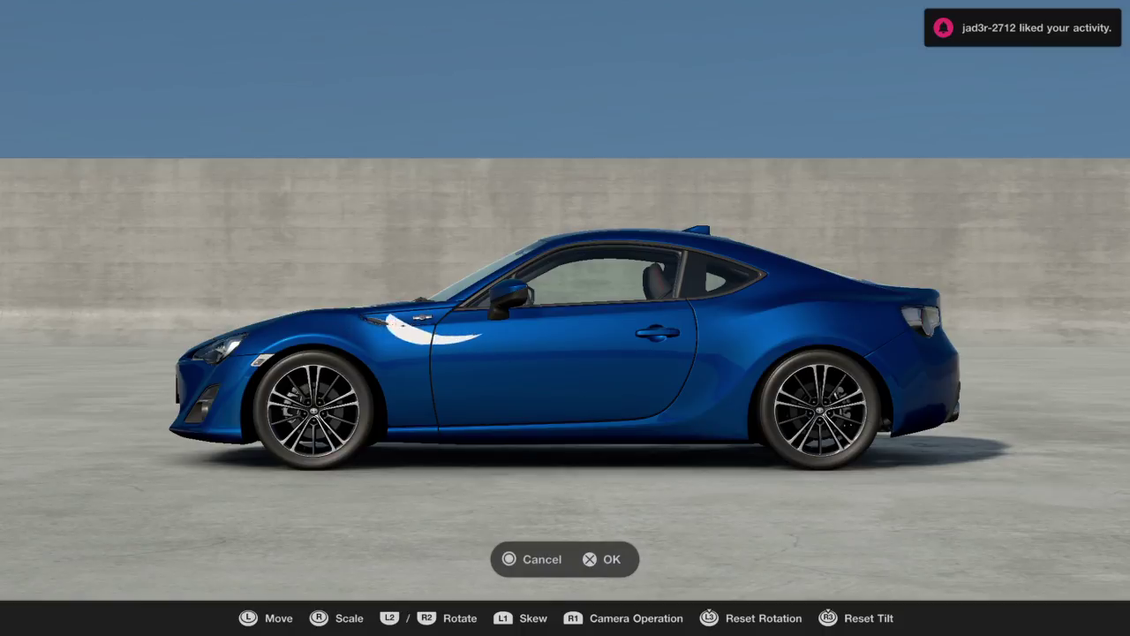
key("Right")
key("Left")
key("Right")
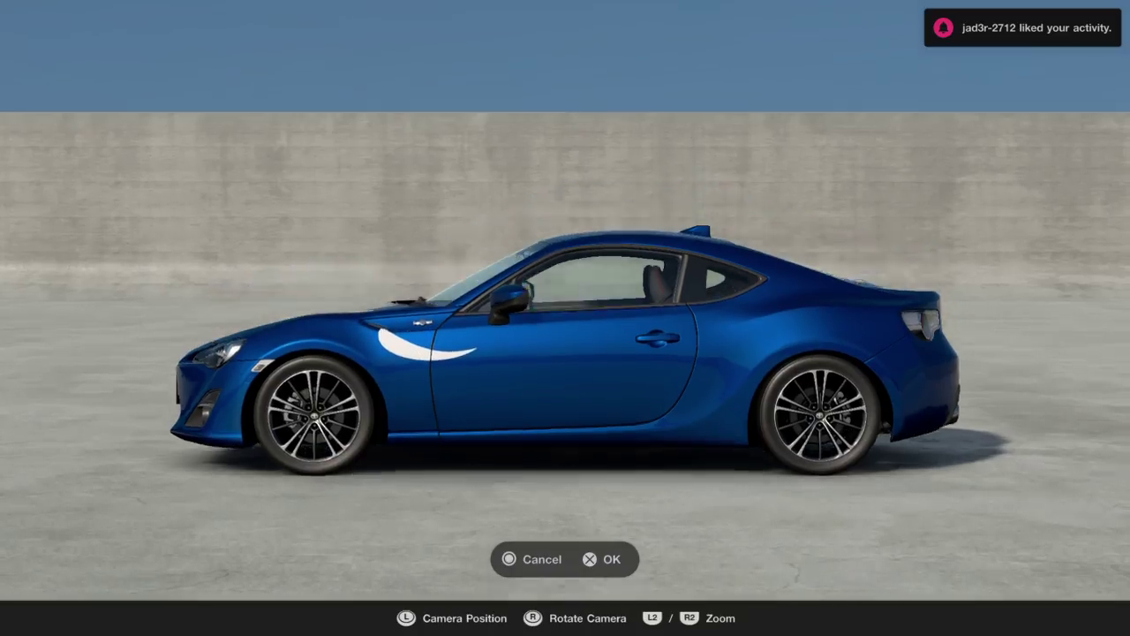
- Skew and stretch the crescent into a slim stripe continuing from the hood stripe's rear end past the fender badge onto the door
key("r")
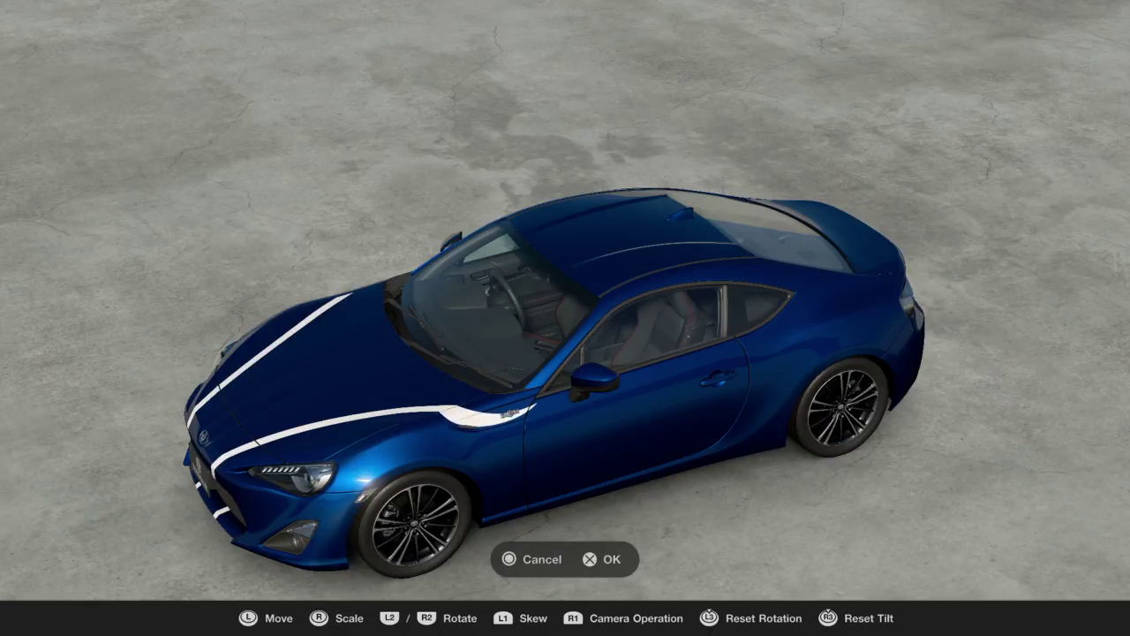
key("l")
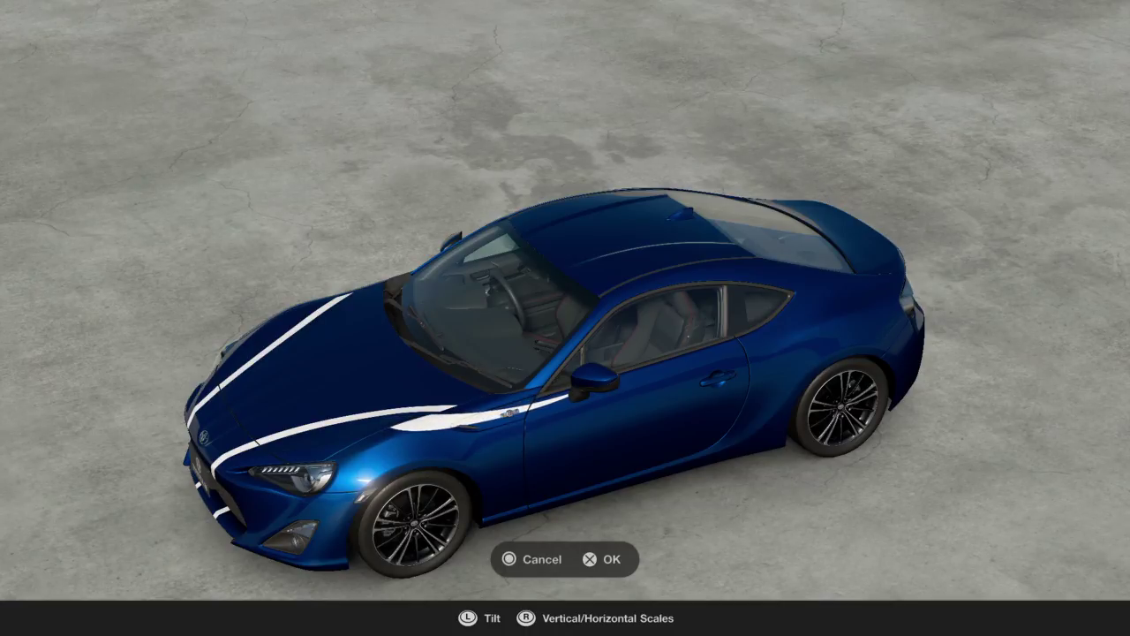
key("Escape")
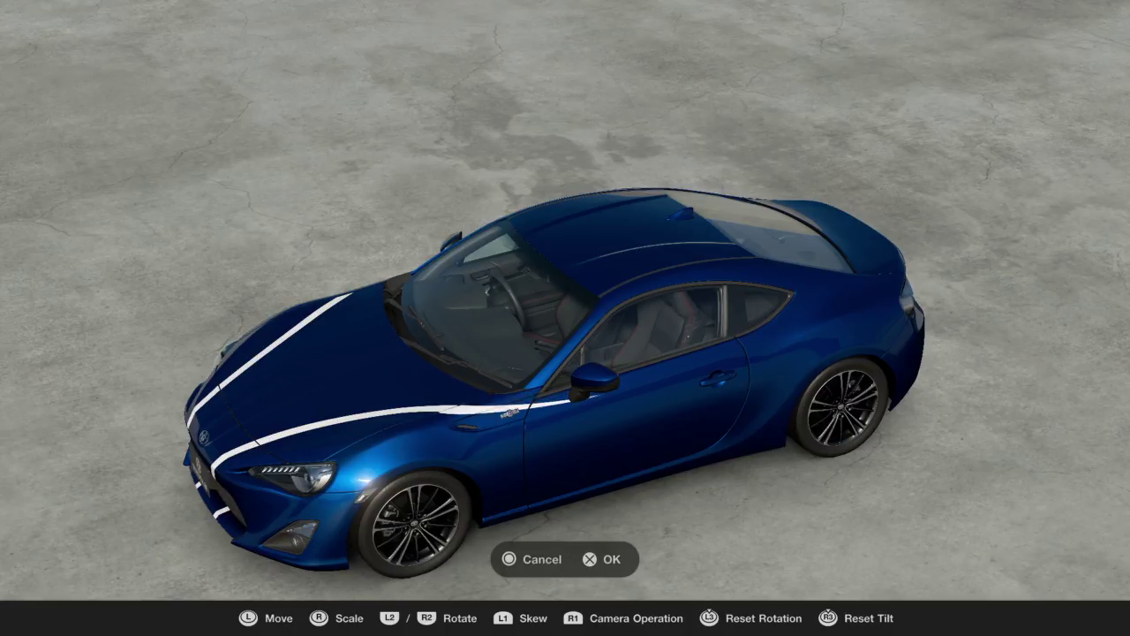
- Check the side stripe's join with the hood stripe from the front and side, and fine-tune its alignment at the hood edge
key("r")
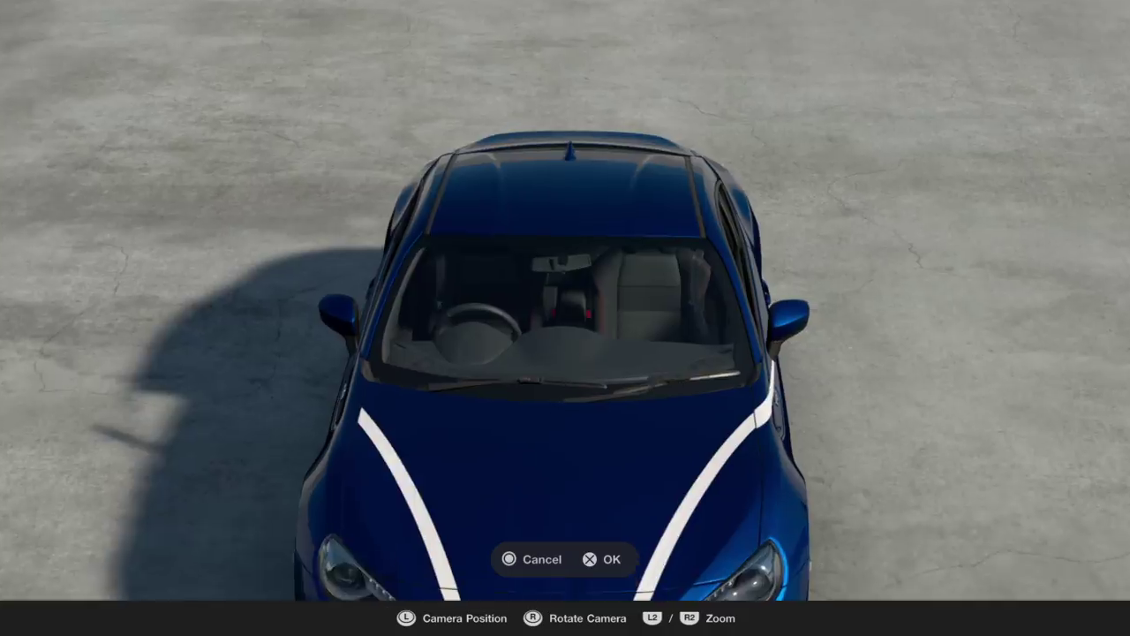
key("r")
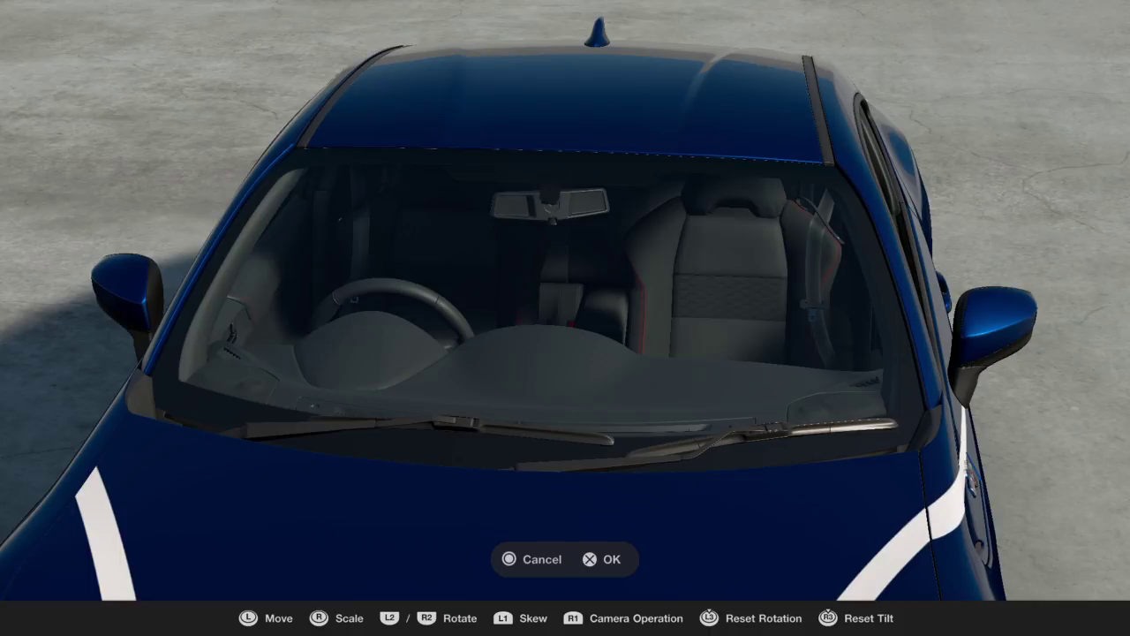
key("r")
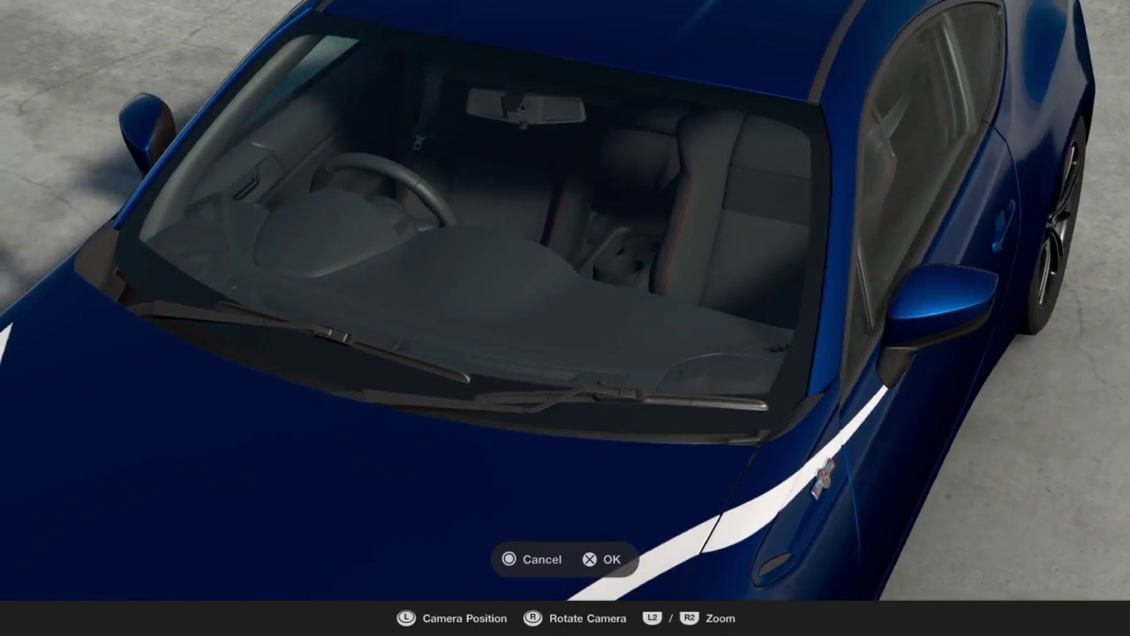
key("Left")
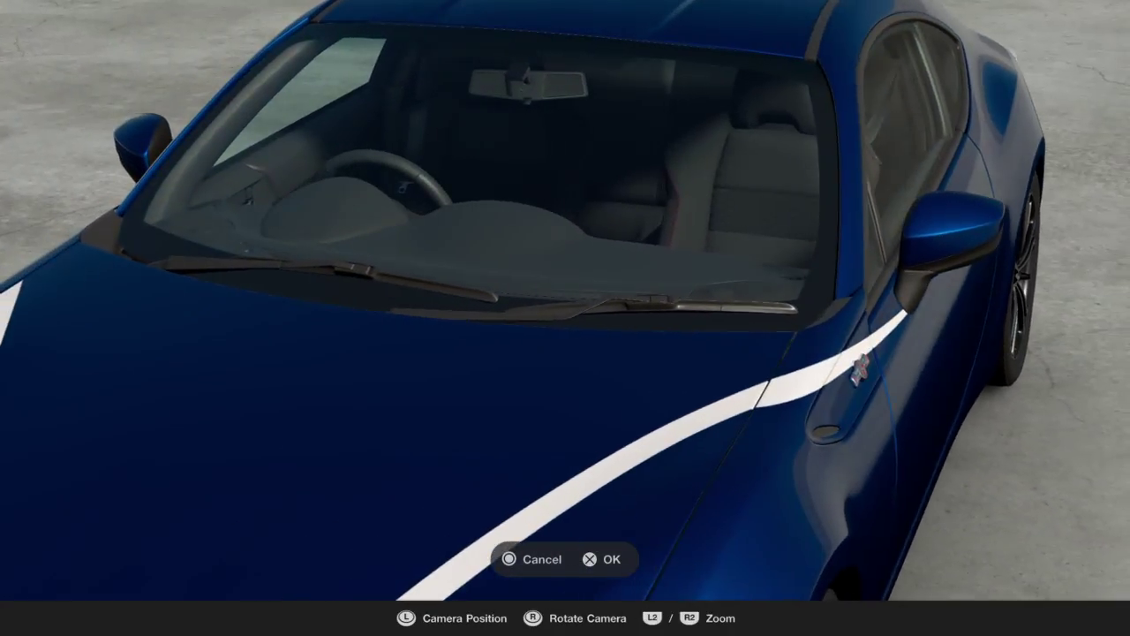
key("Left")
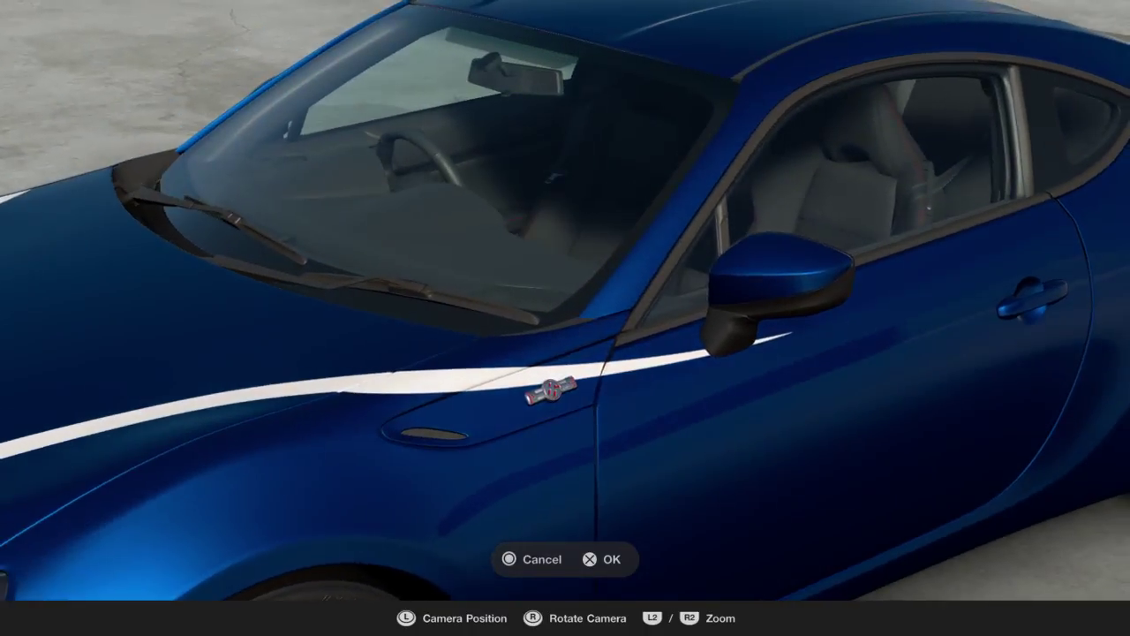
- Tilt and scale the side stripe into a slim taper running over the fender badge and ending on the door just below the mirror
key("r")
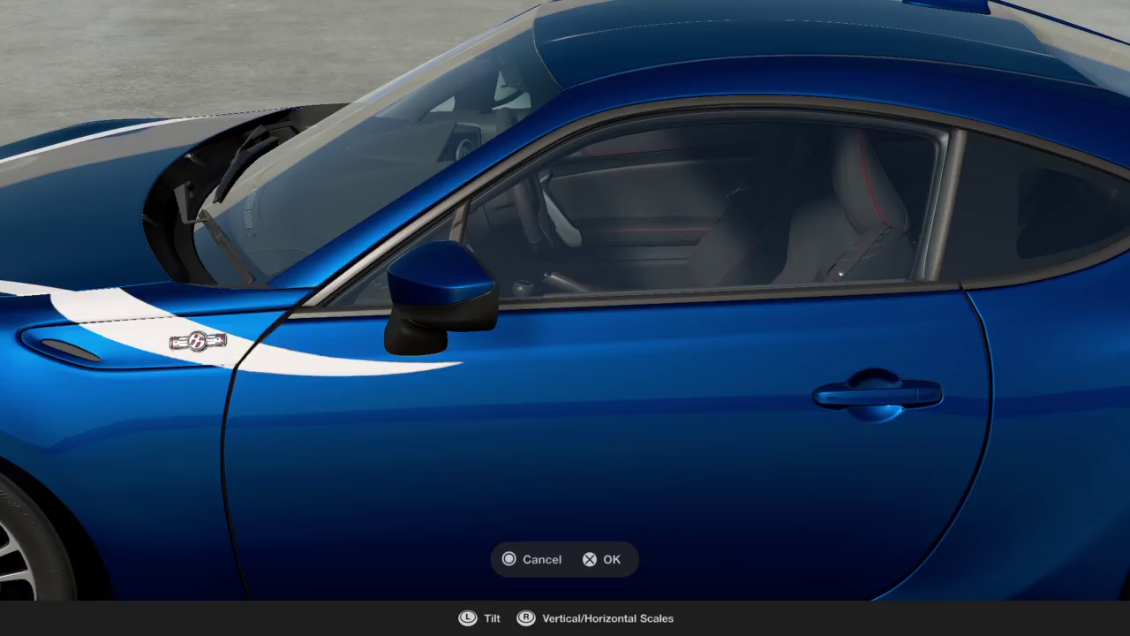
key("Right")
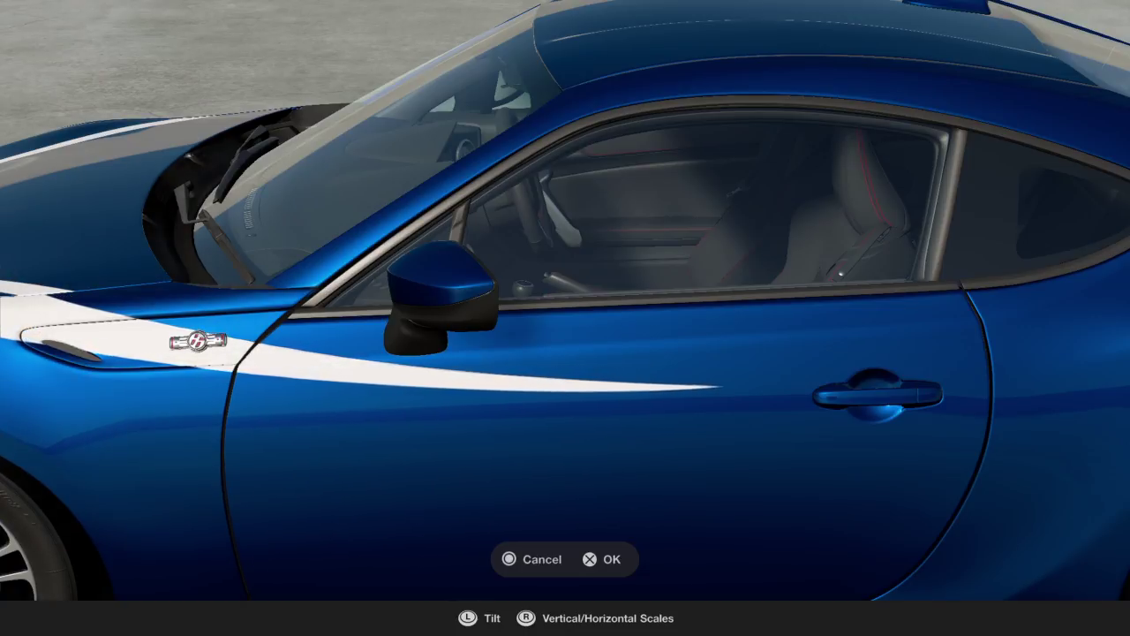
key("Right")
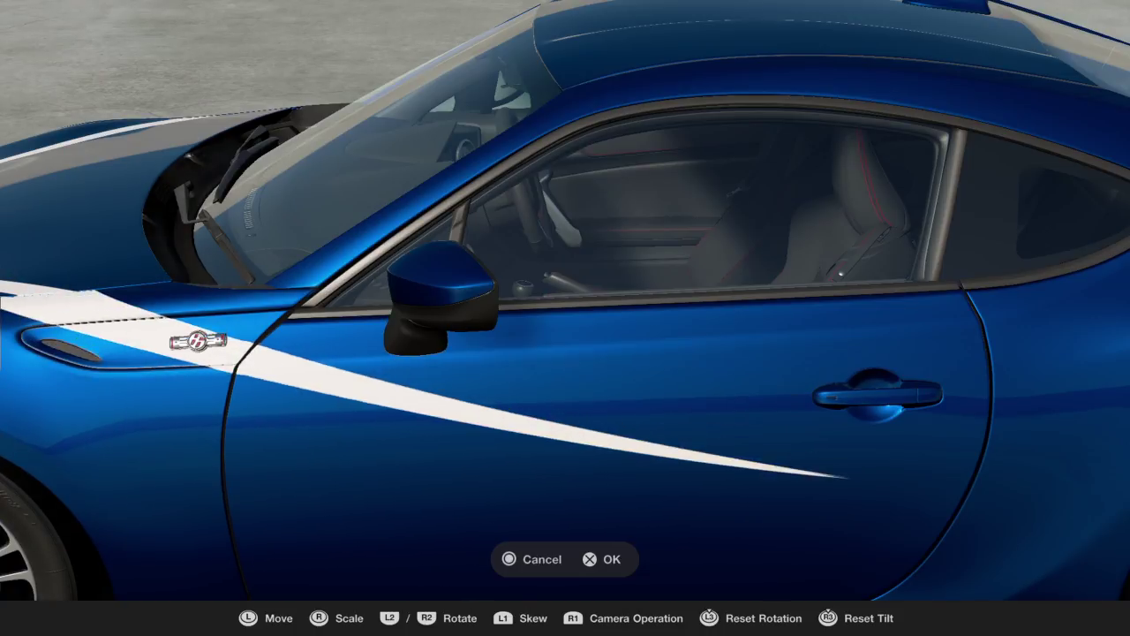
key("Left")
key("Left")
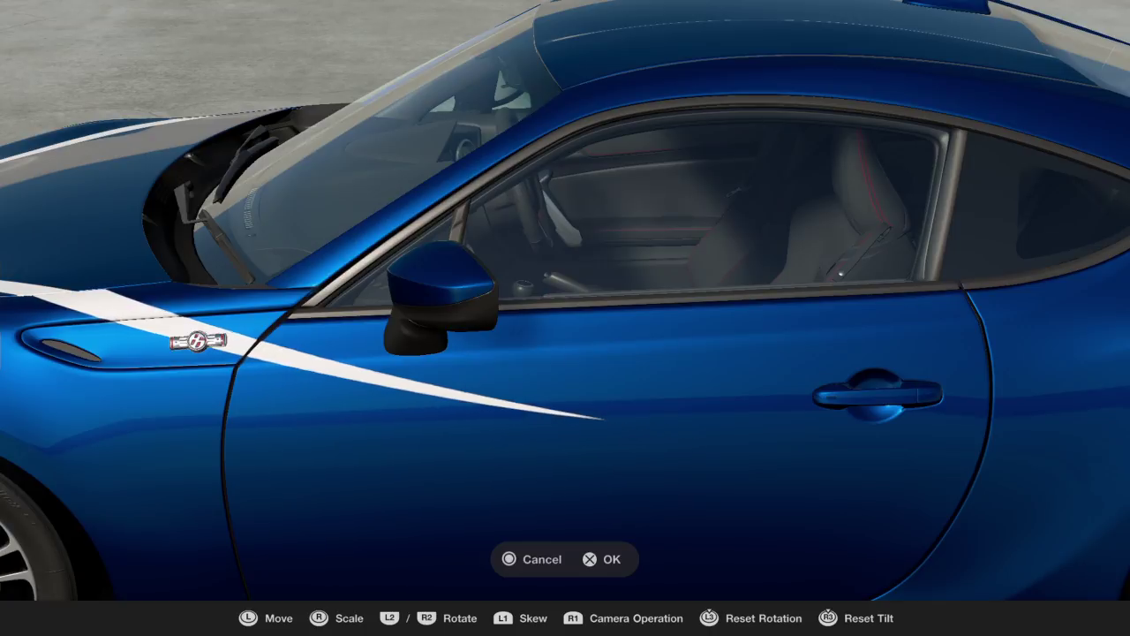
key("Left")
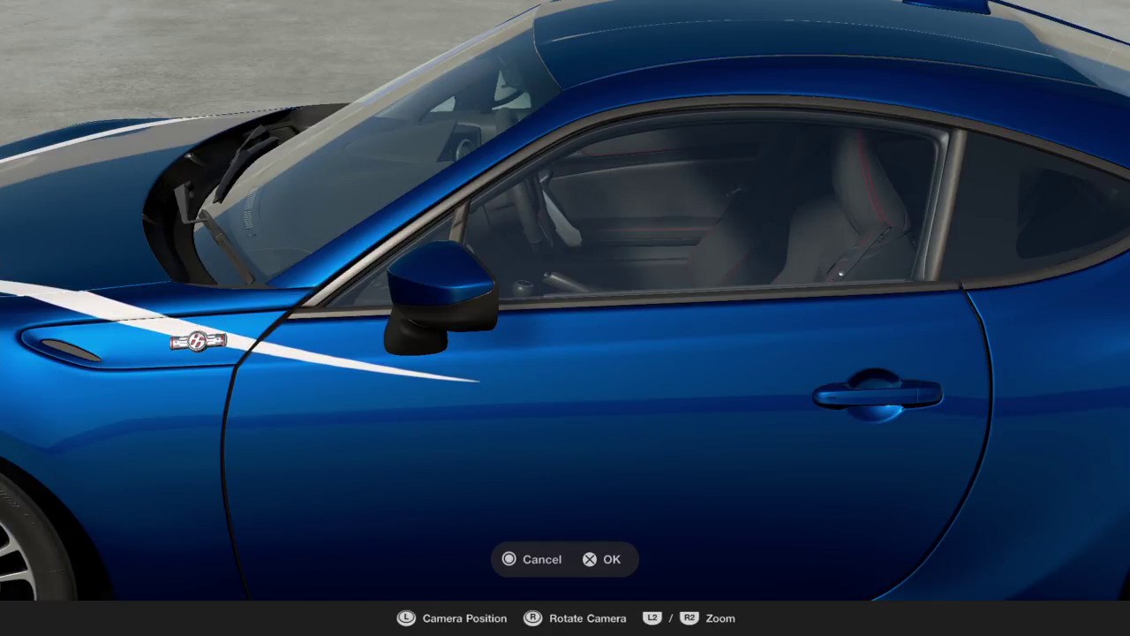
- Fine-tune the side stripe's position and width so its front end lines up with the hood stripe at the hood edge
key("Left")
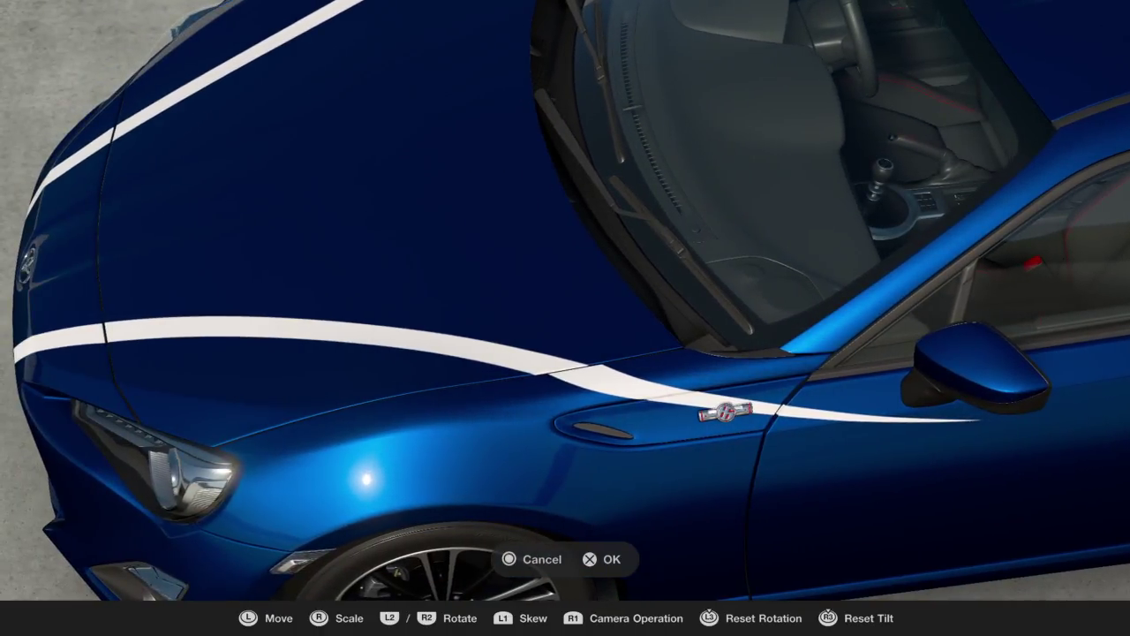
key("Left")
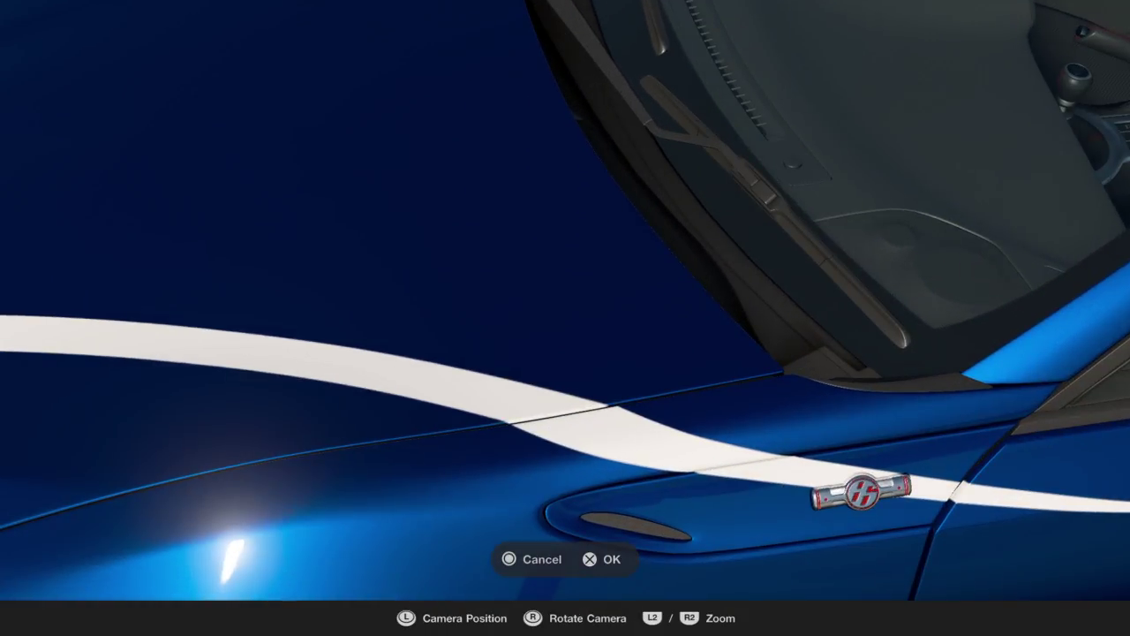
key("Left")
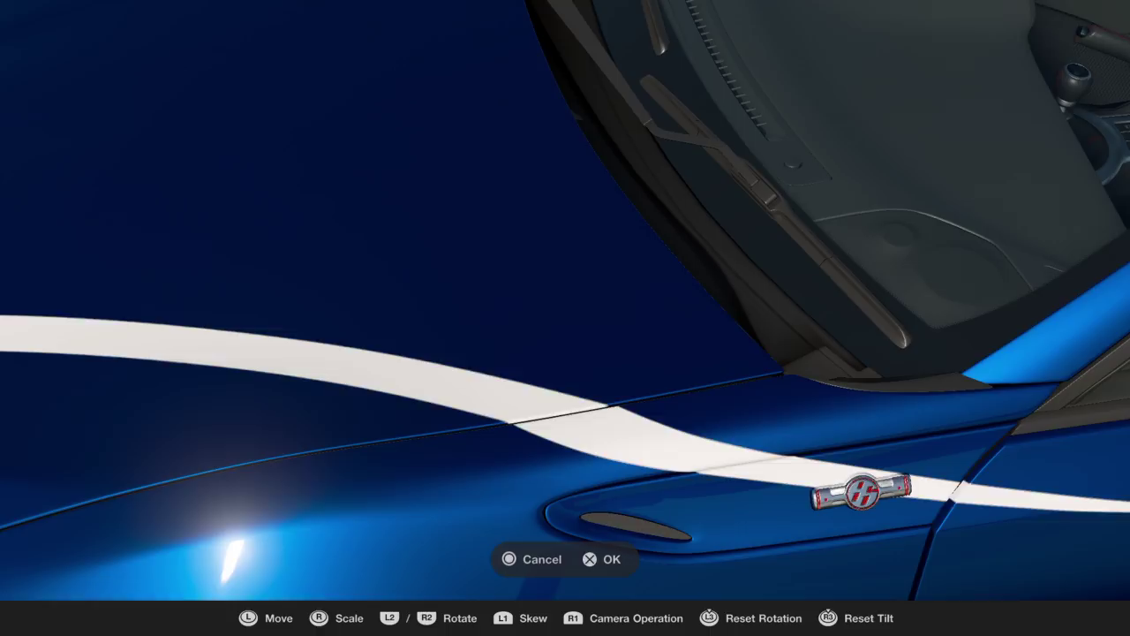
key("Left")
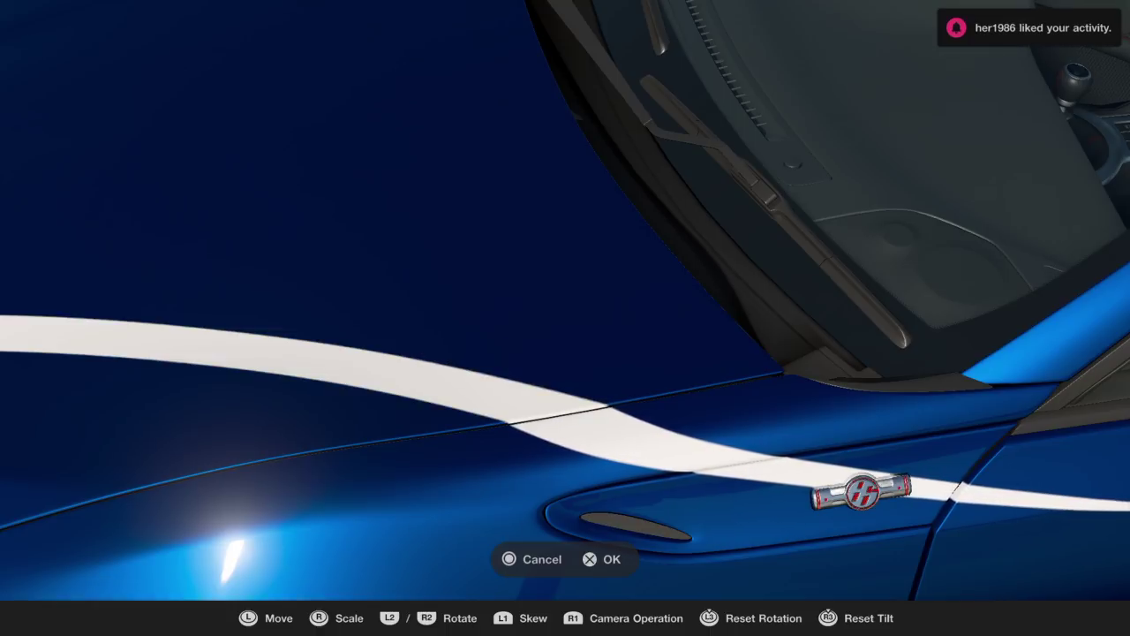
key("Left")
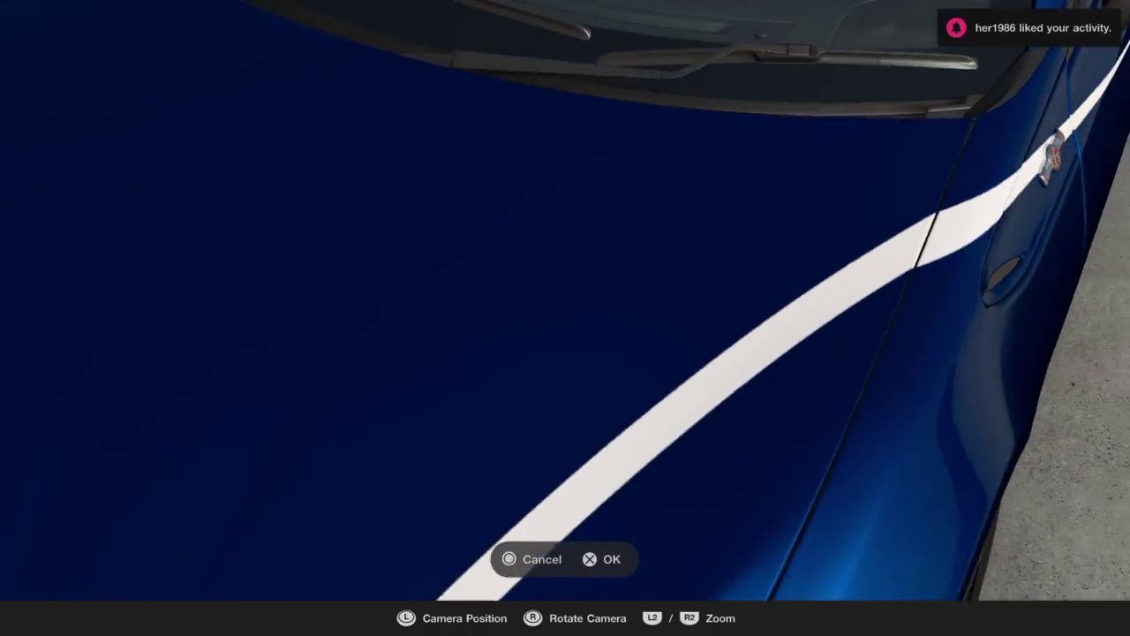
key("Left")
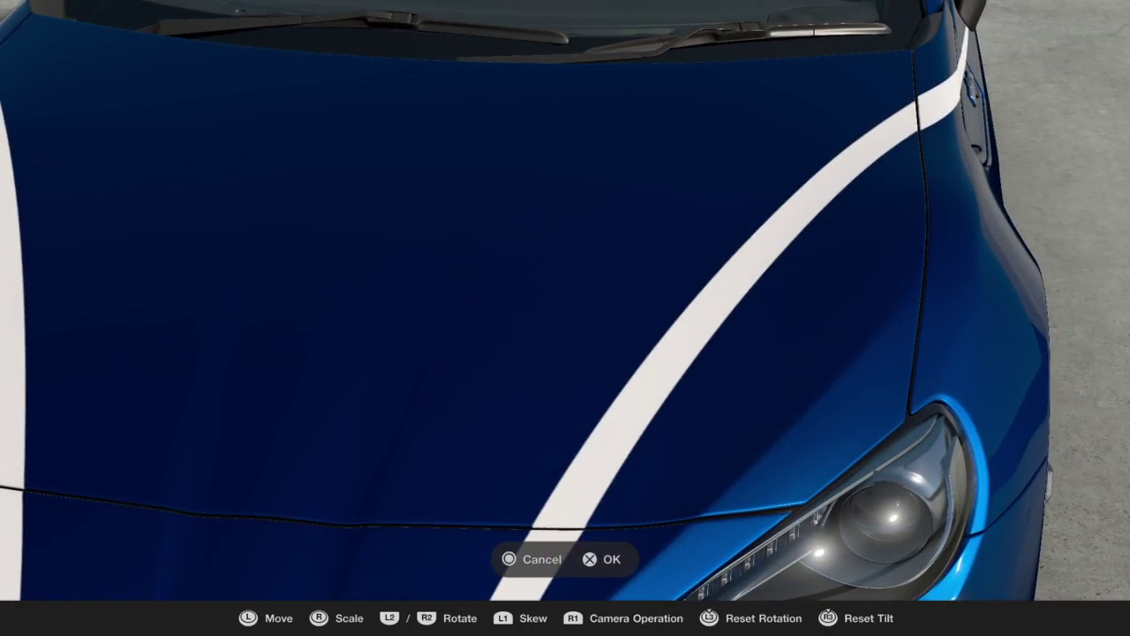
key("Left")
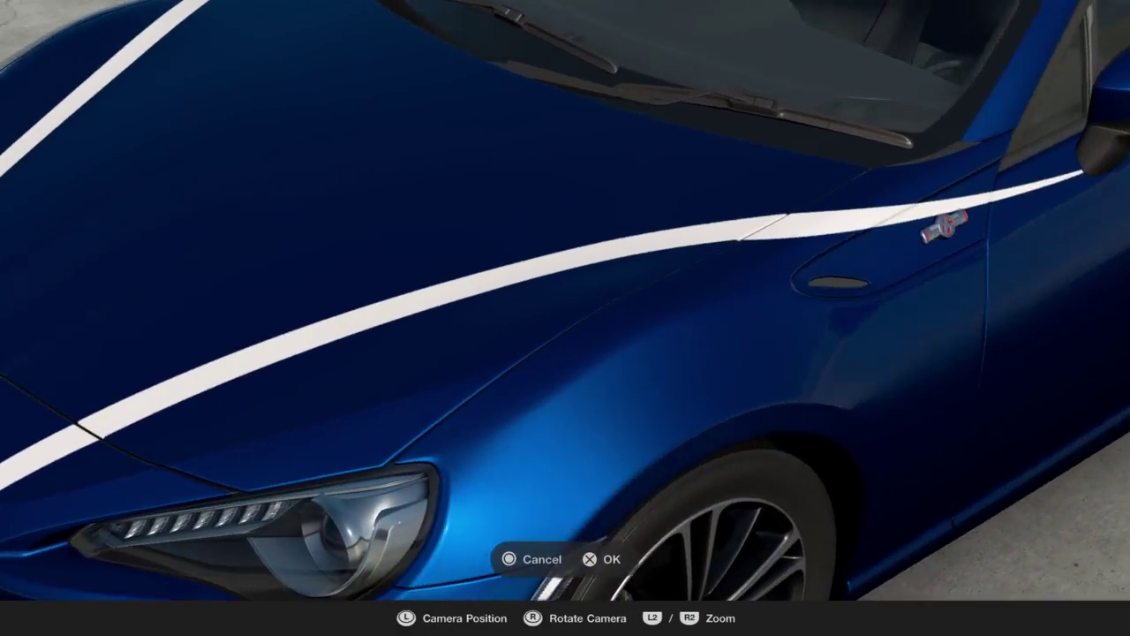
- Accept the side stripe's shape and duplicate it on the reverse side of the car
key("Left")
key("Left")
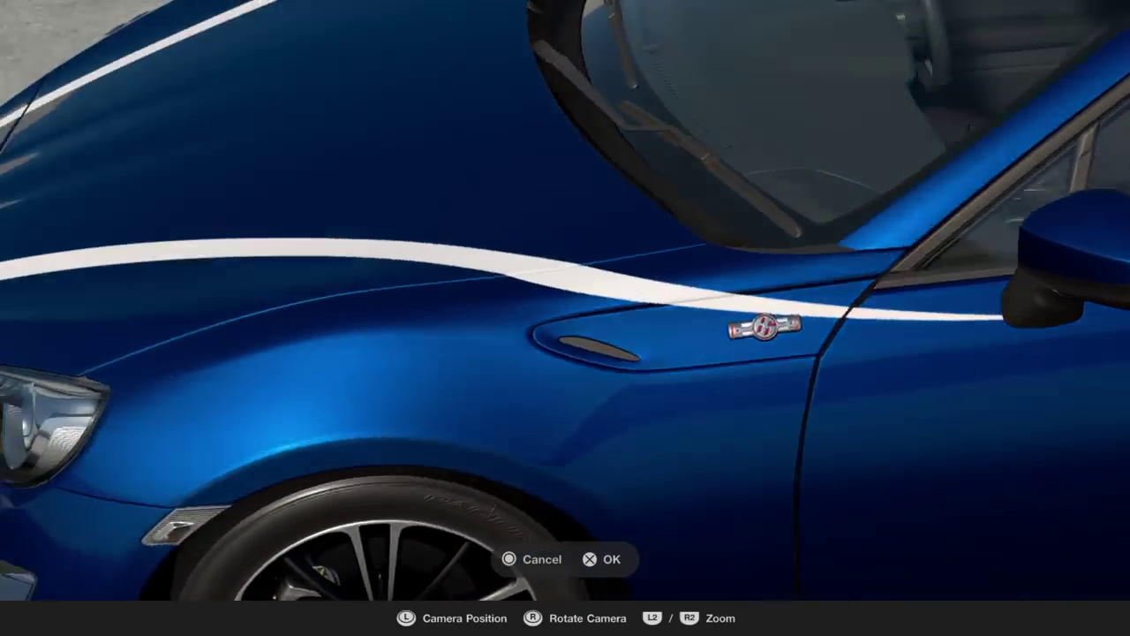
key("Left")
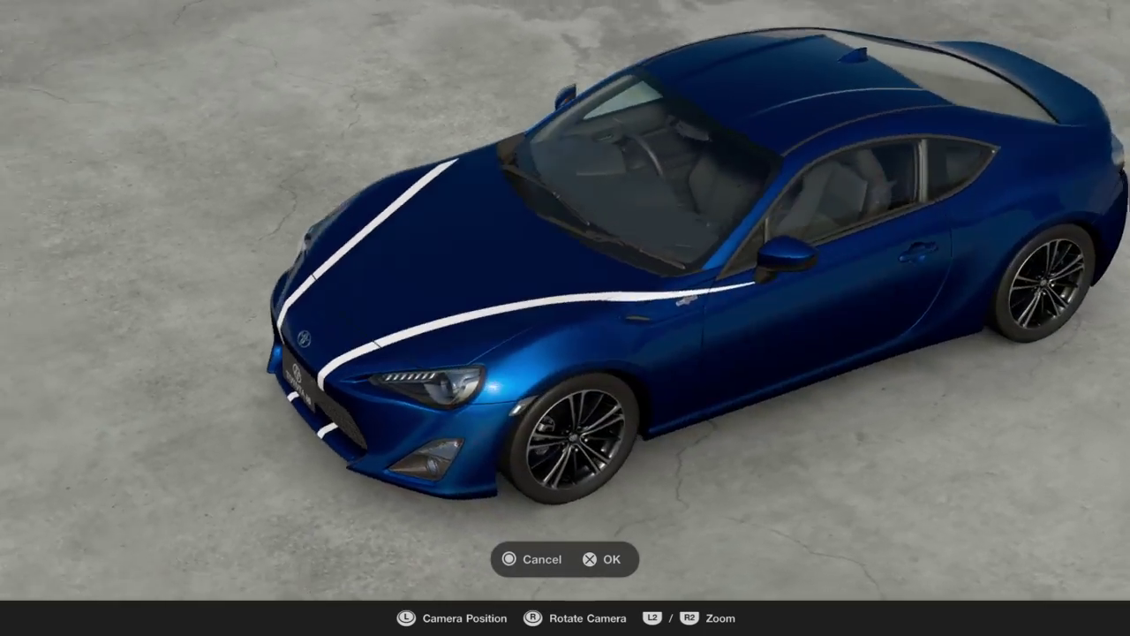
key("Left")
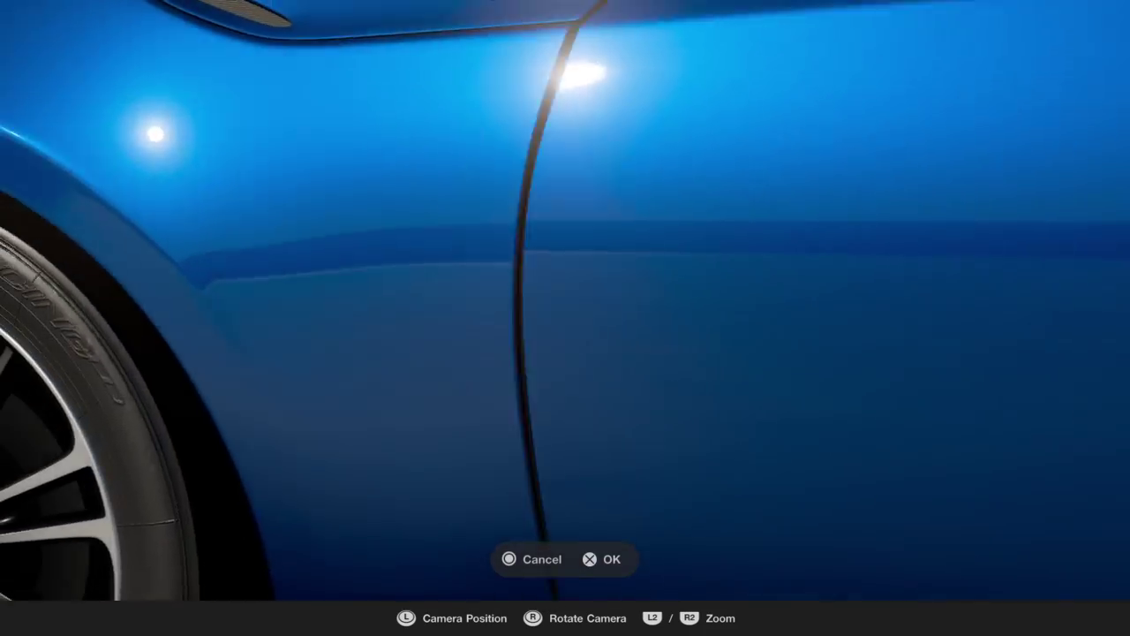
key("Left")
key("Left")
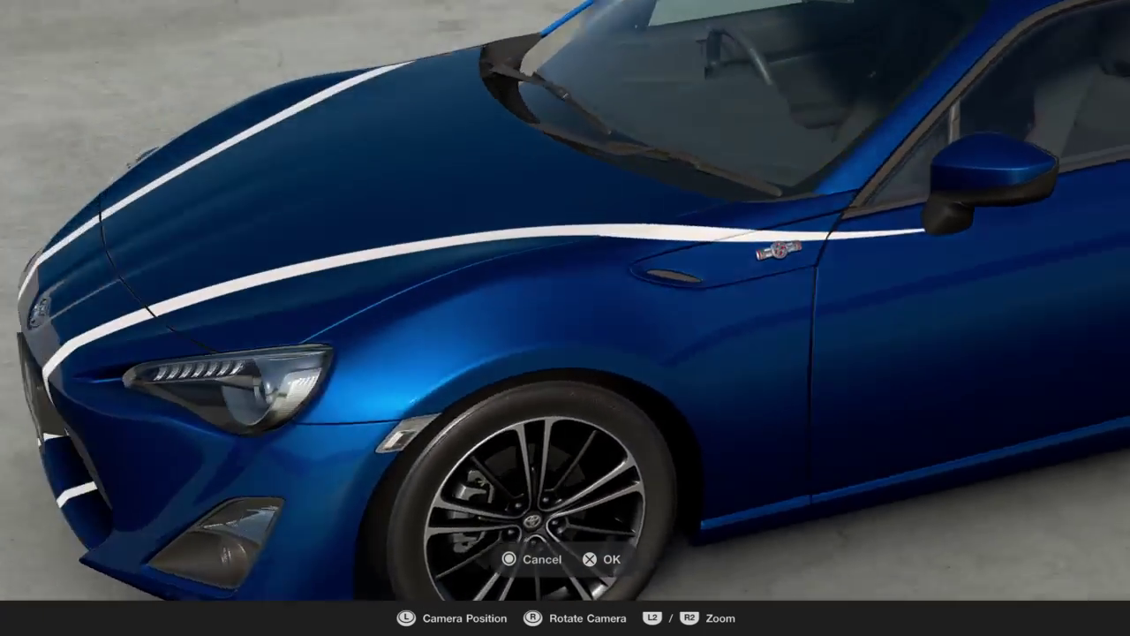
key("Left")
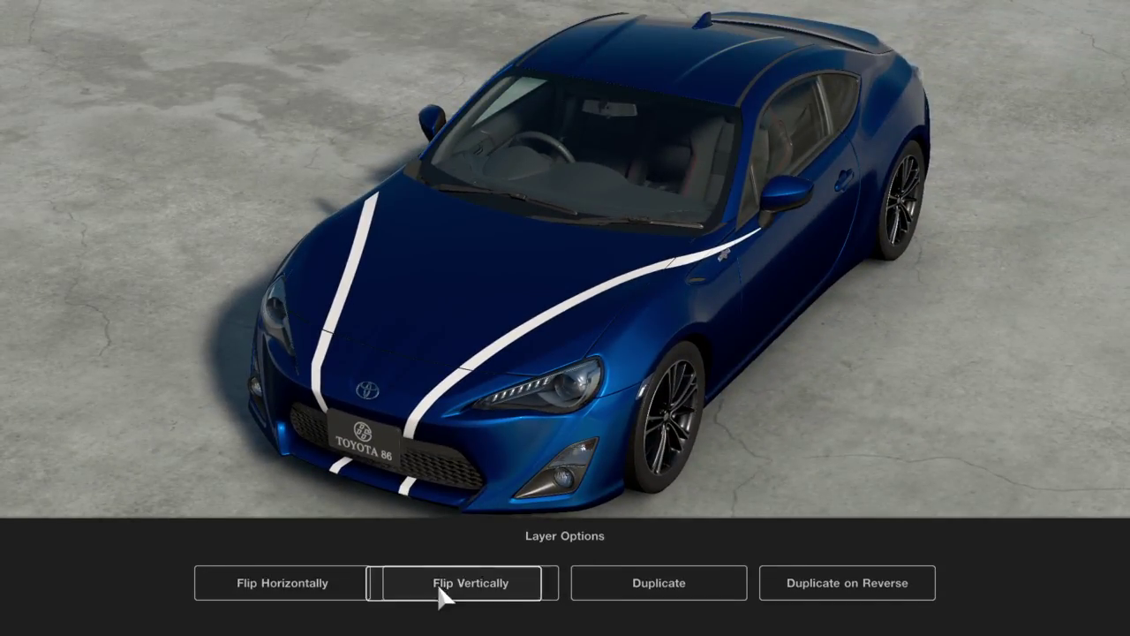
left_click(848, 601)
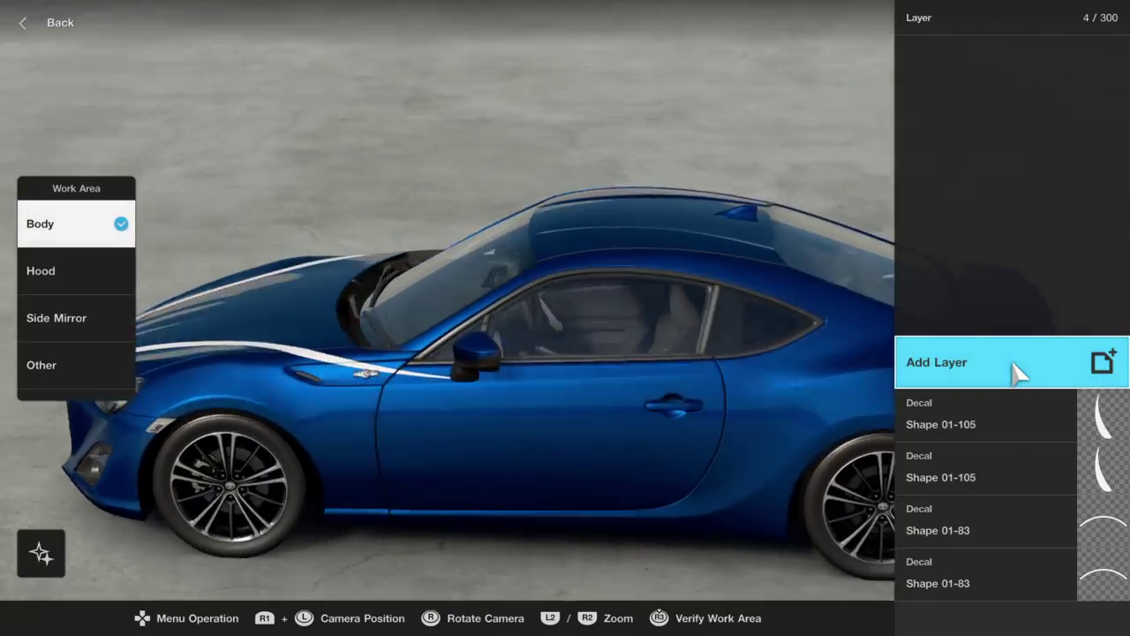
- Add a new decal layer to the body and open the Patterns 1 decals in the library
left_click(1013, 364)
left_click(188, 585)
left_click(611, 555)
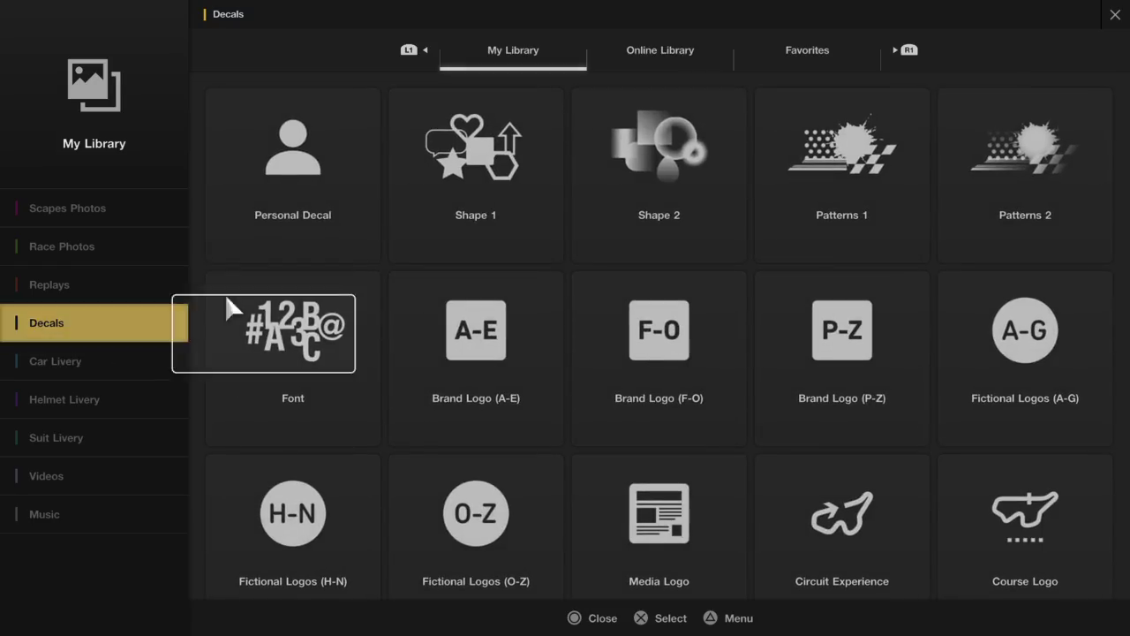
left_click(842, 176)
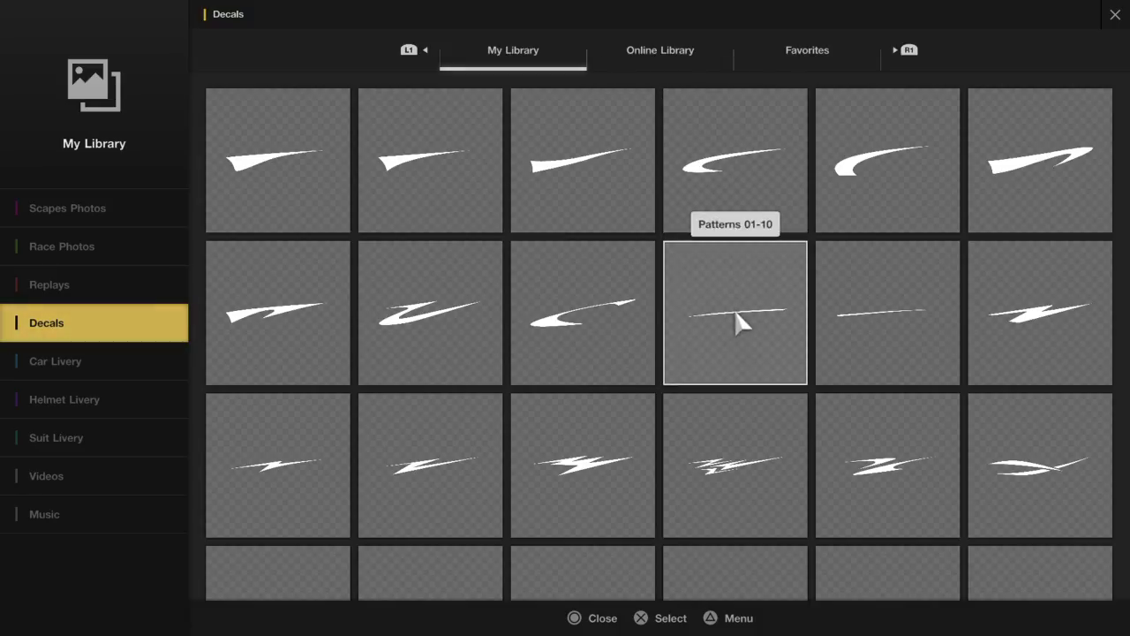
- Browse the Patterns 1 decals and place the hooked swoosh with a blunt end and long thin tip on the car's side
scroll(890, 353, "down", 3)
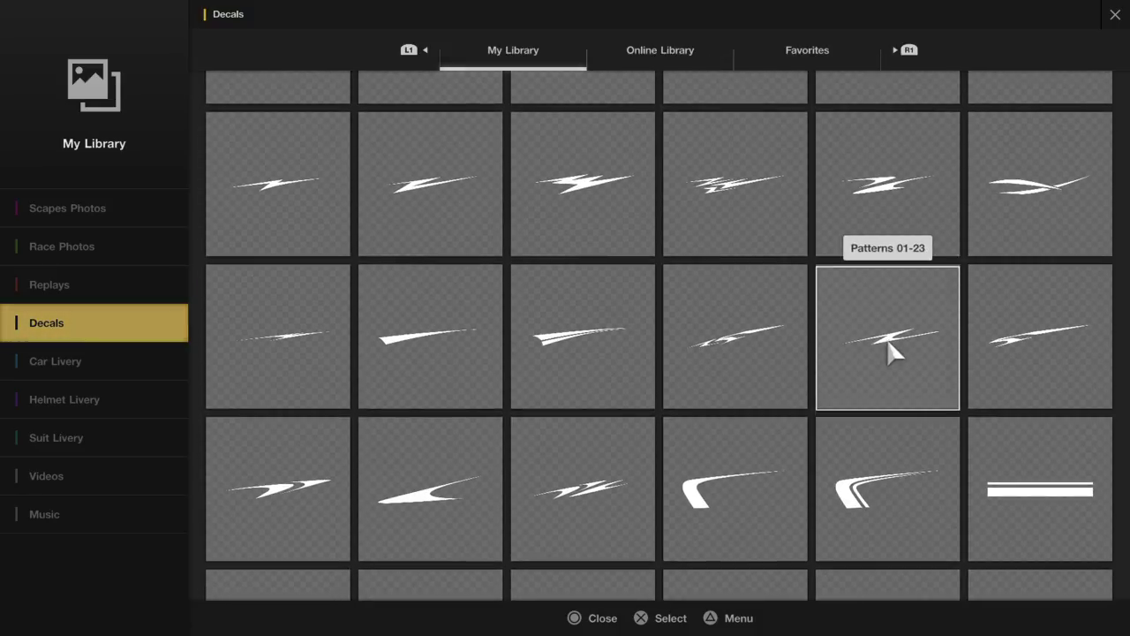
scroll(583, 333, "down", 1)
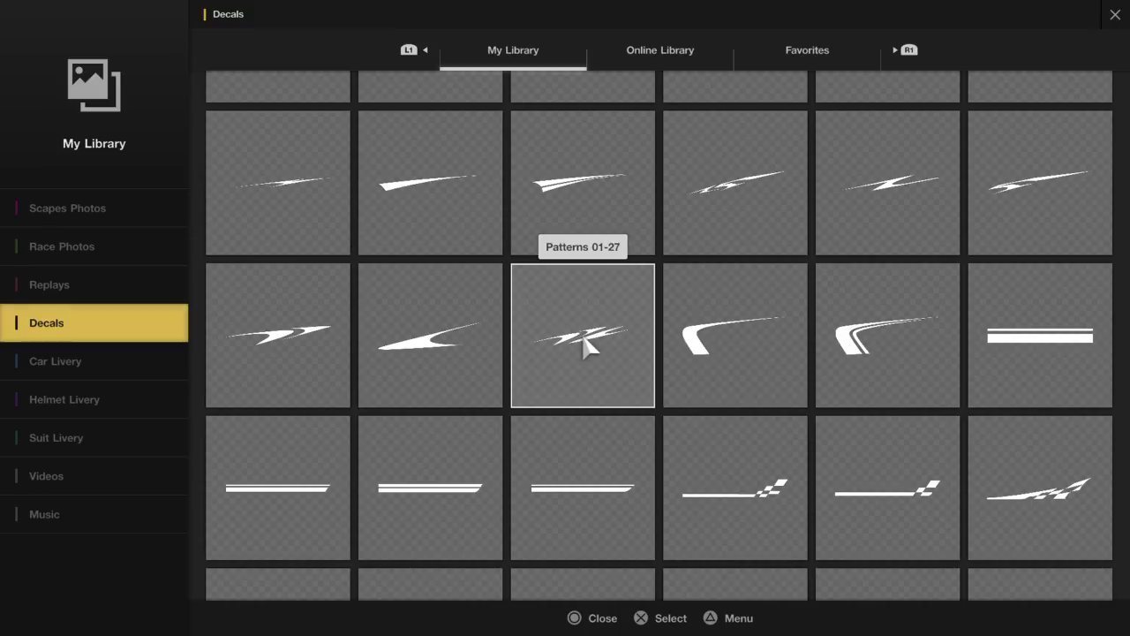
scroll(433, 362, "down", 2)
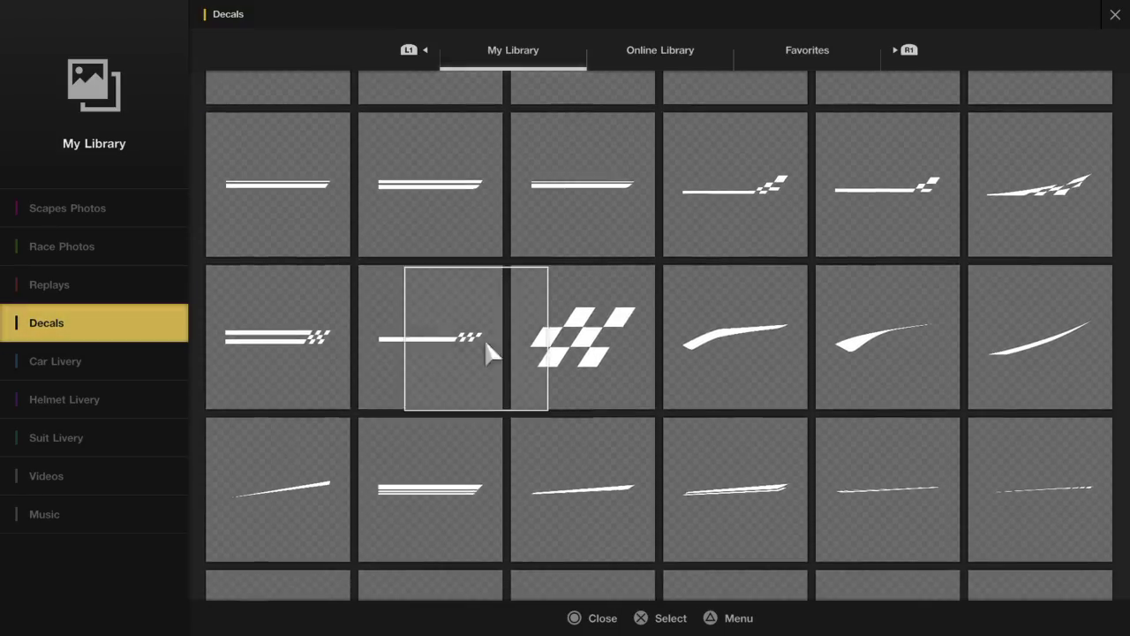
scroll(732, 333, "up", 3)
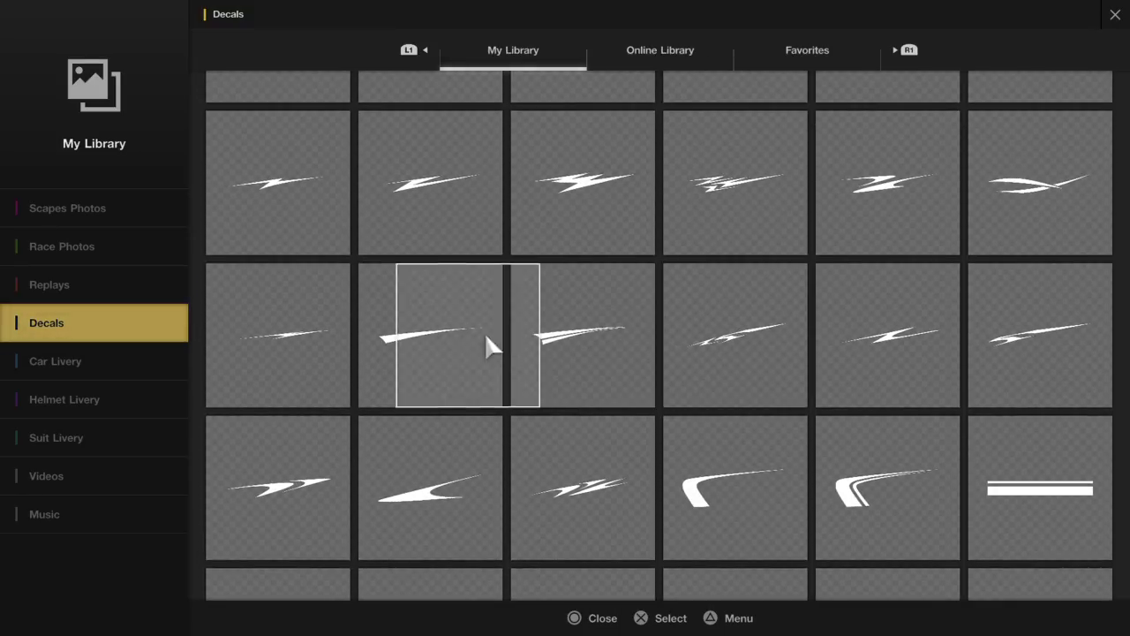
scroll(357, 353, "down", 1)
scroll(433, 336, "up", 2)
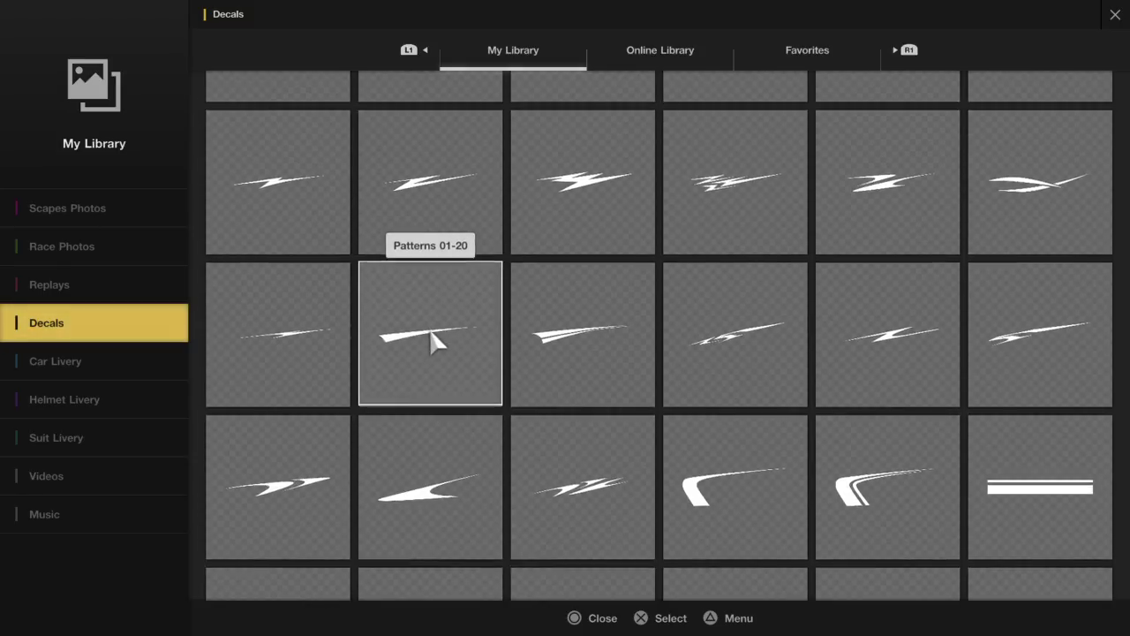
scroll(432, 304, "up", 1)
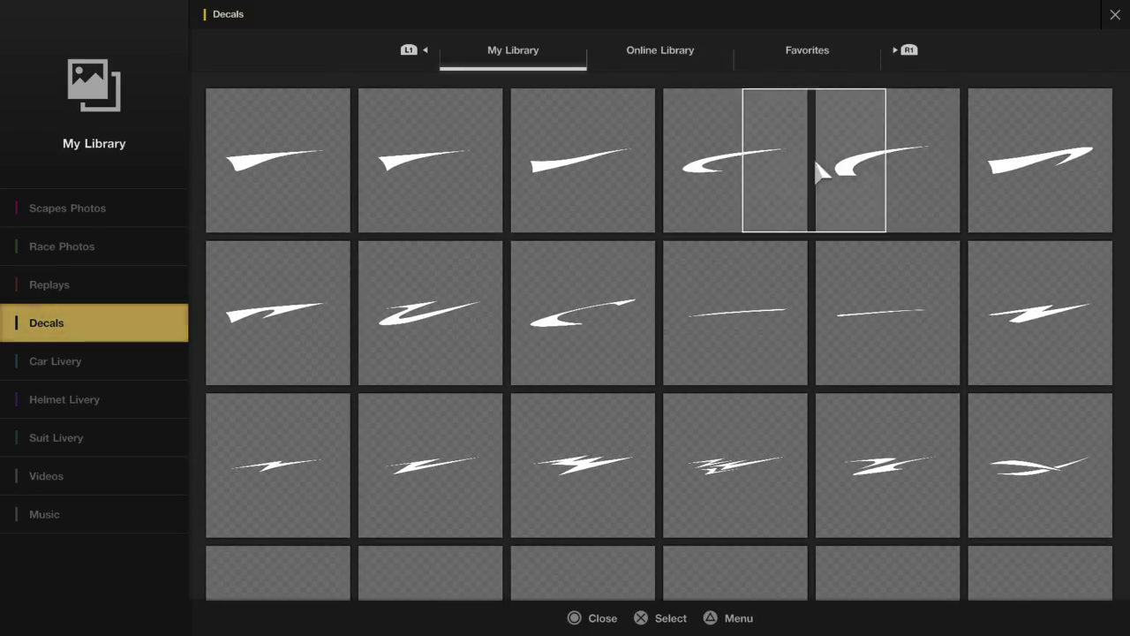
left_click(887, 159)
key("Return")
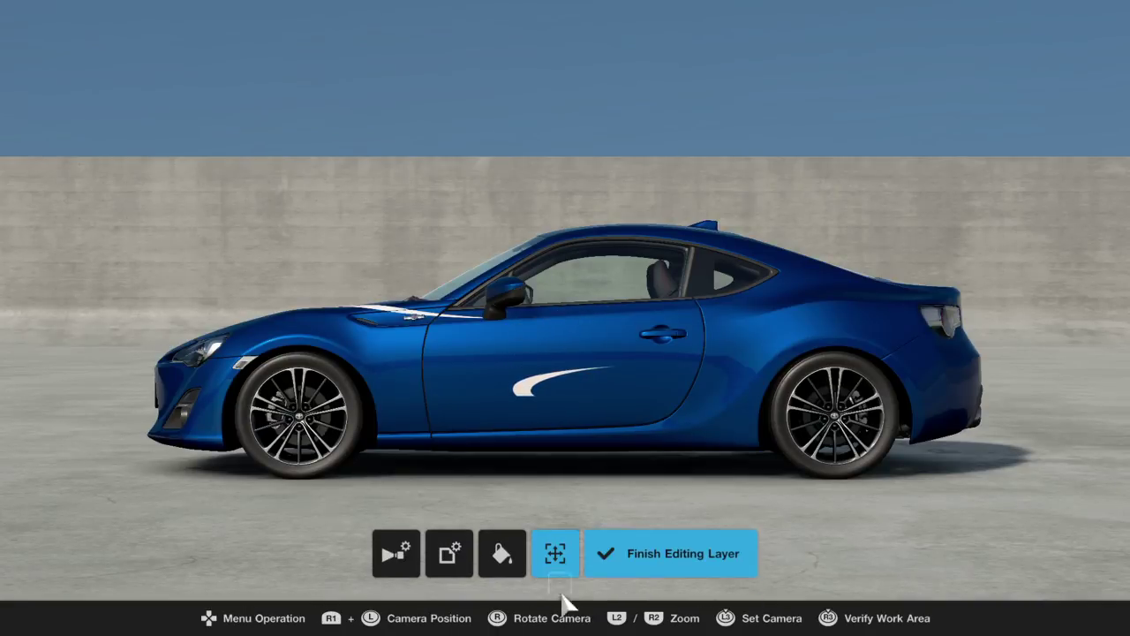
- Flip the swoosh horizontally, then enlarge and raise it so its thin tip starts at the mirror and its hook reaches the door handle
left_click(462, 560)
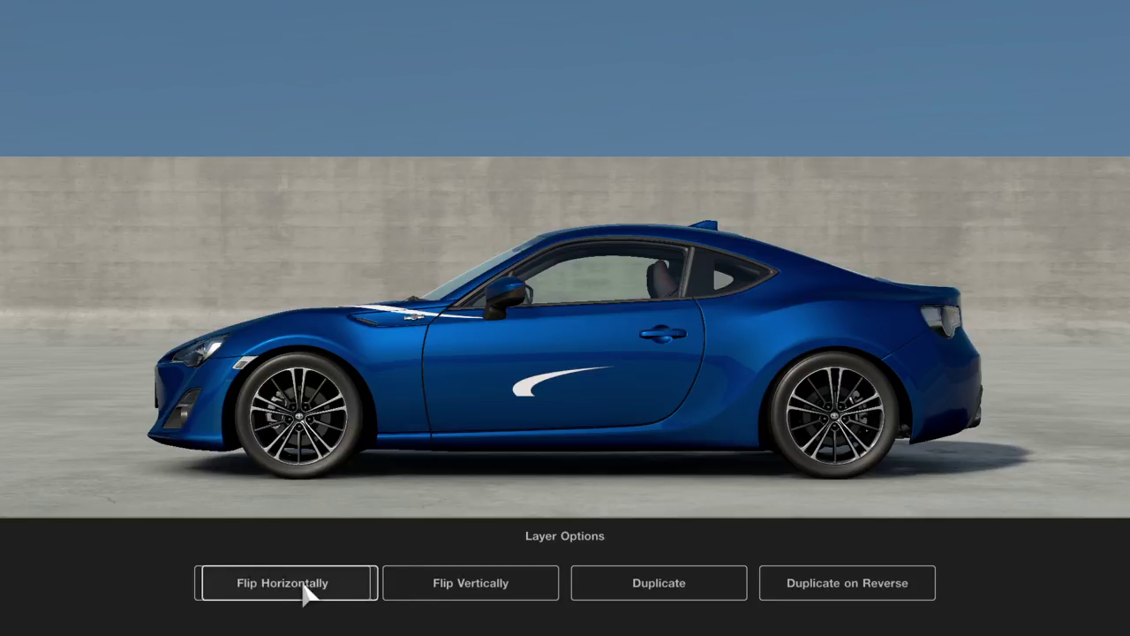
left_click(303, 585)
left_click(555, 558)
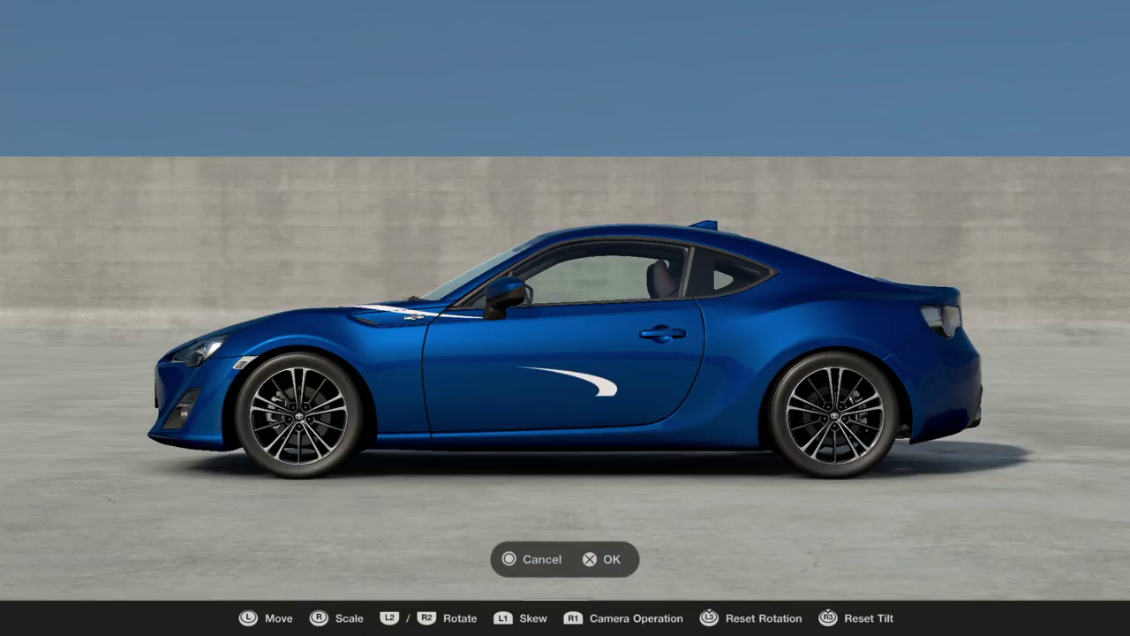
key("Up")
key("Right")
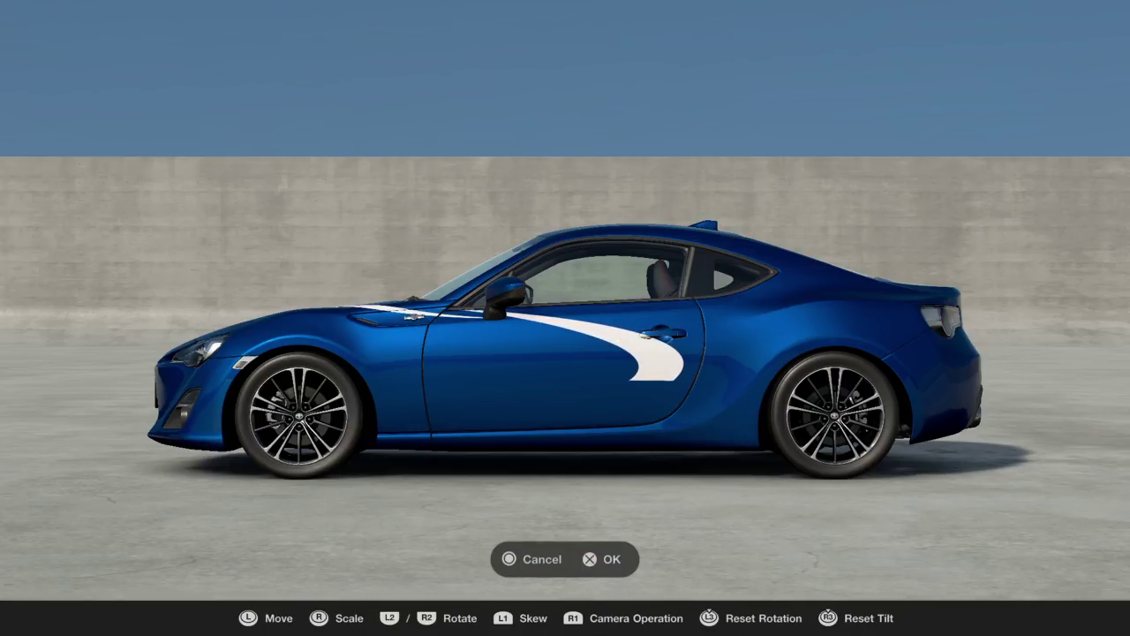
- Reposition and rotate the swoosh on the door so its thin tip approaches the fender stripe behind the side mirror
key("r")
key("Up")
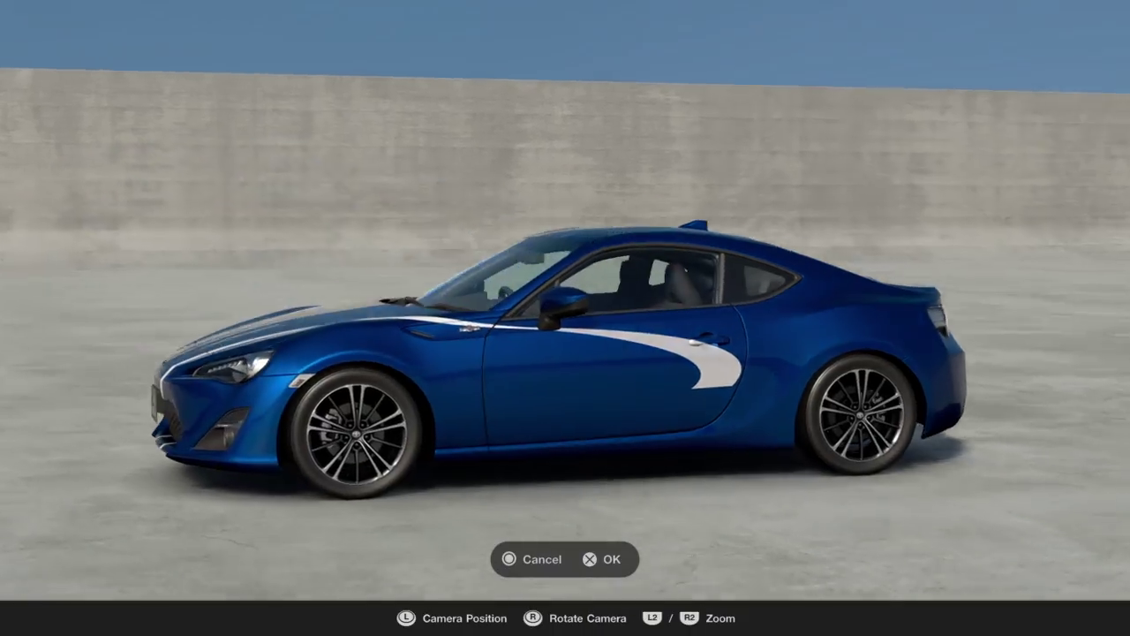
key("r")
key("Right")
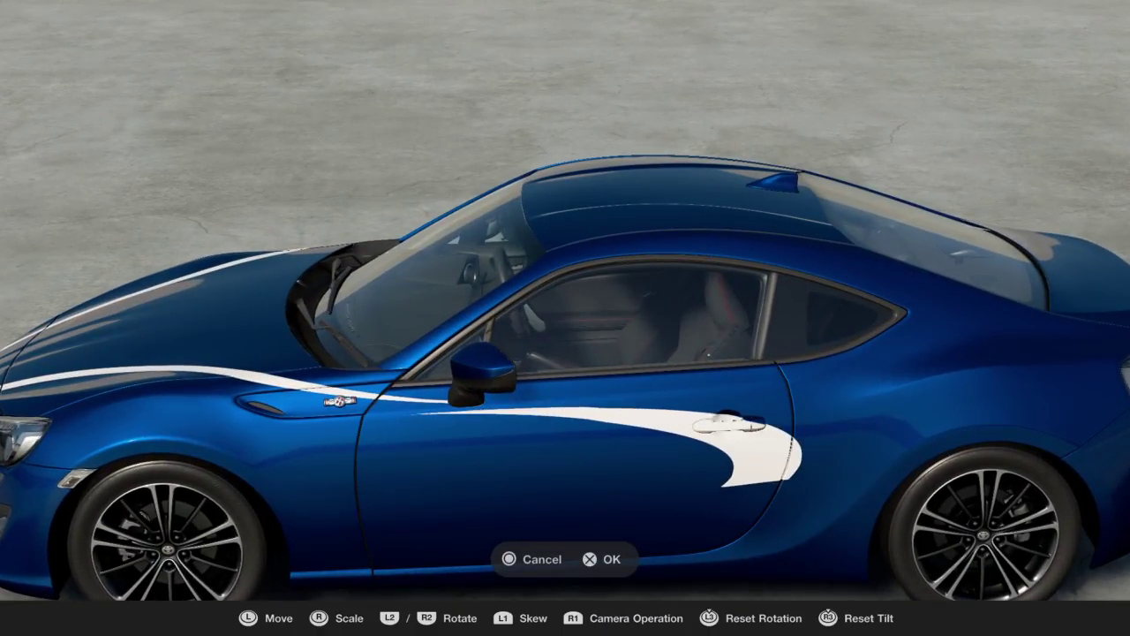
key("Right")
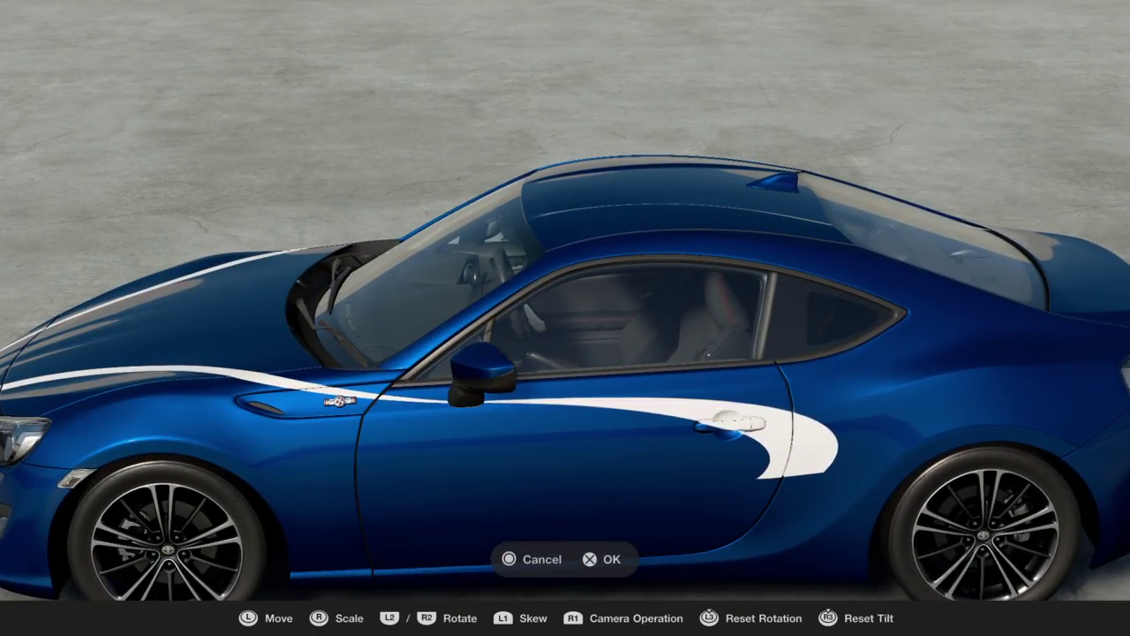
key("Left")
key("Down")
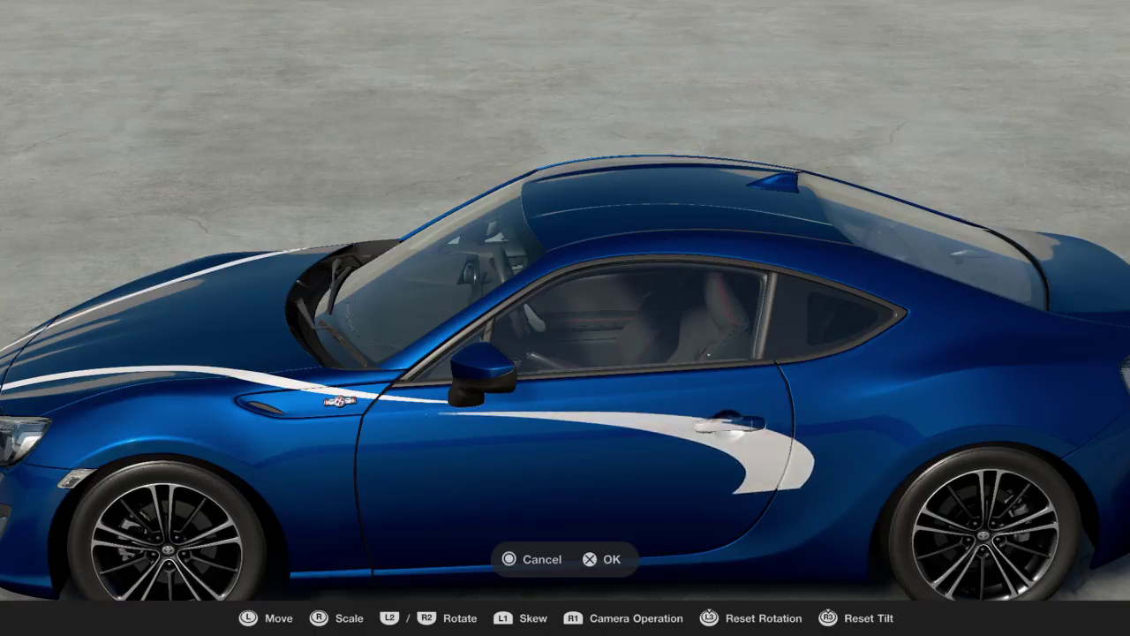
key("Up")
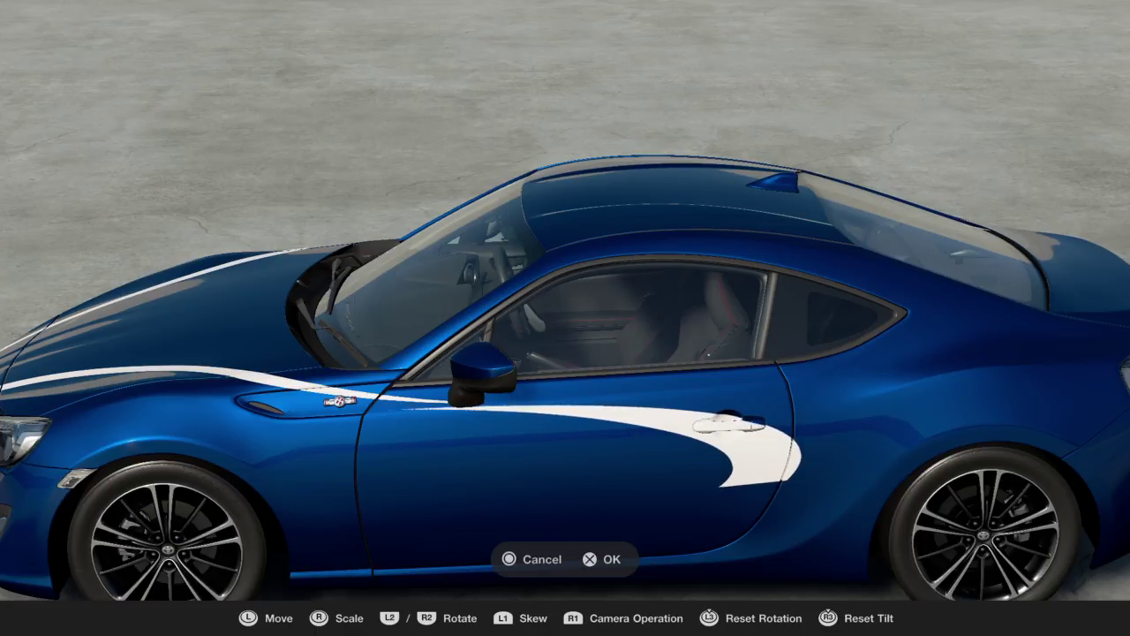
key("Down")
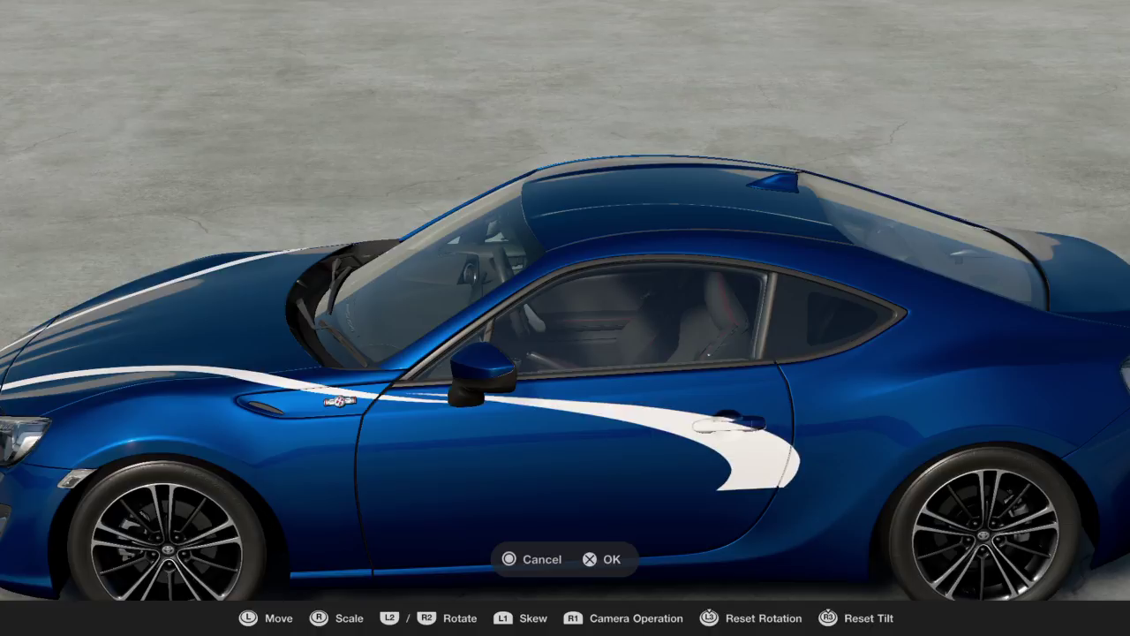
- Fine-tune the swoosh's angle and shift it forward so its tip merges with the fender stripe and its hook sits below the door handle
key("Left")
scroll(565, 301, "up", 5)
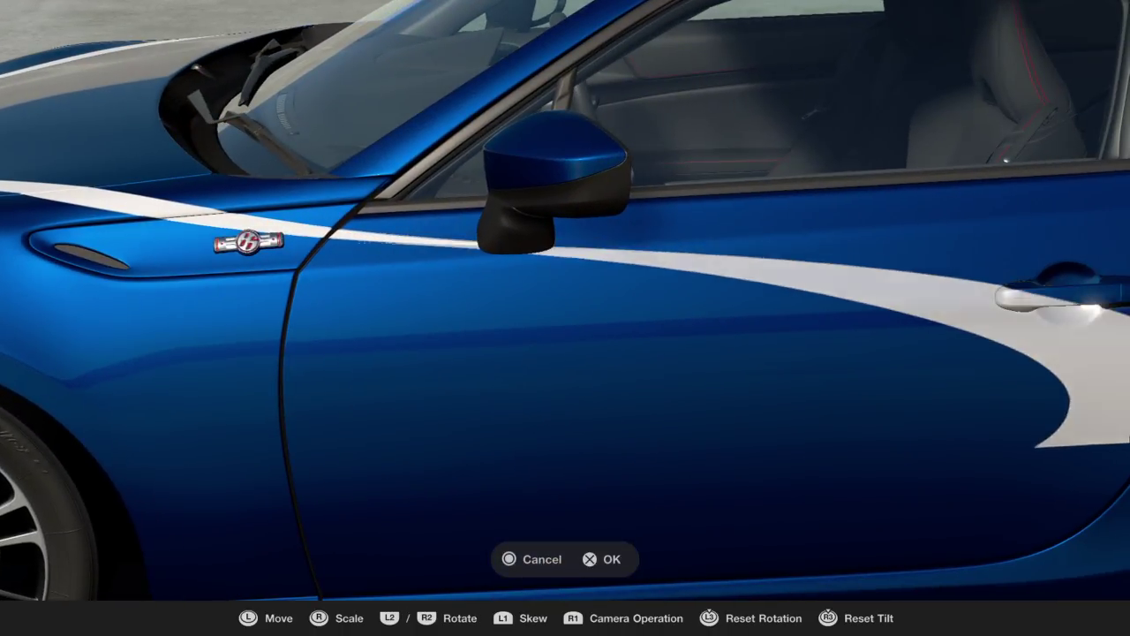
key("R2")
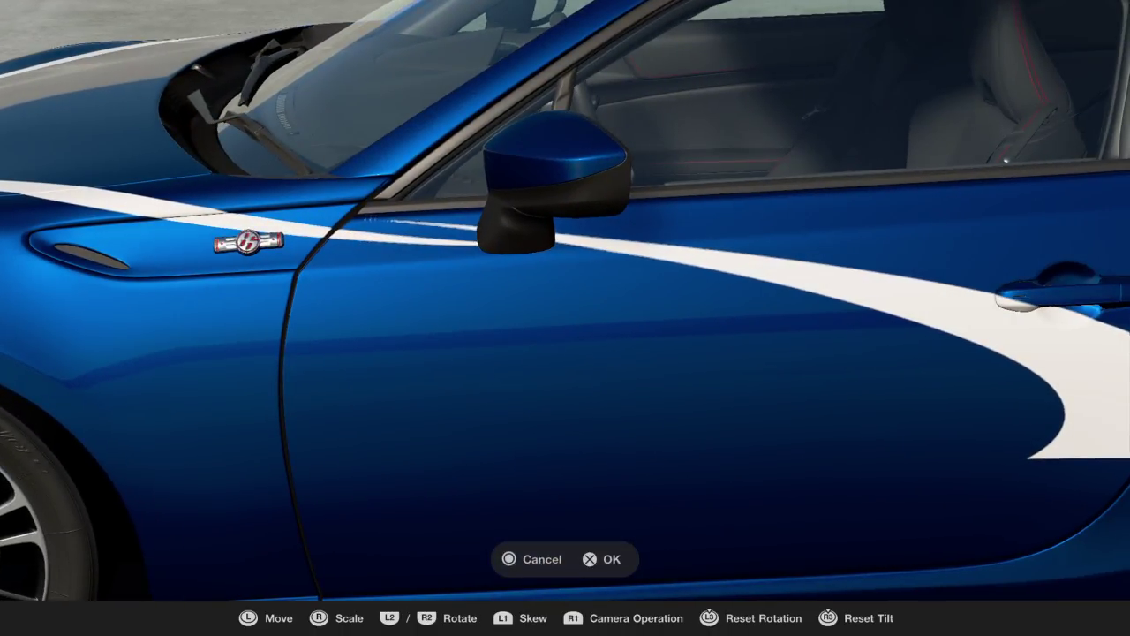
key("L2")
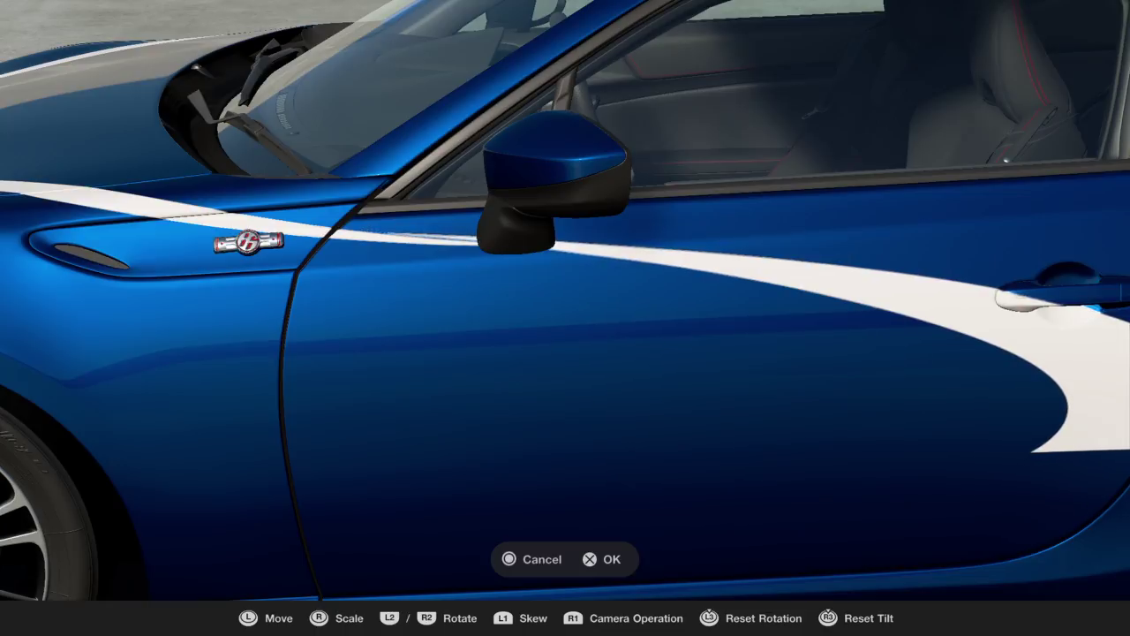
key("Left")
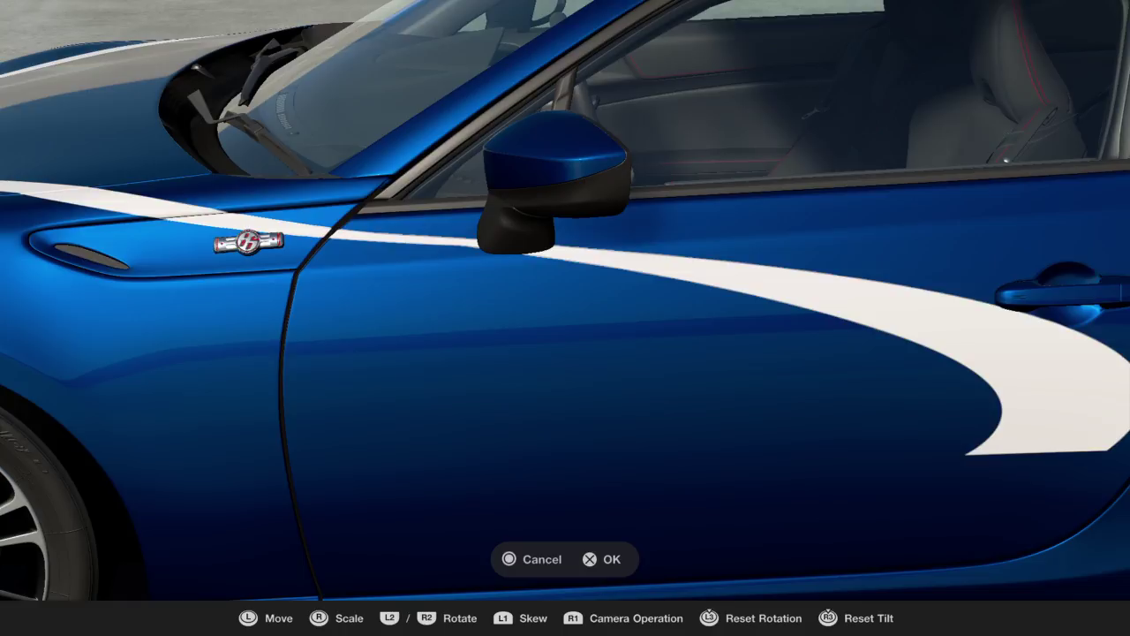
- Check the swoosh from several angles, accept it, and duplicate it on the reverse side of the car
key("R1")
key("L2")
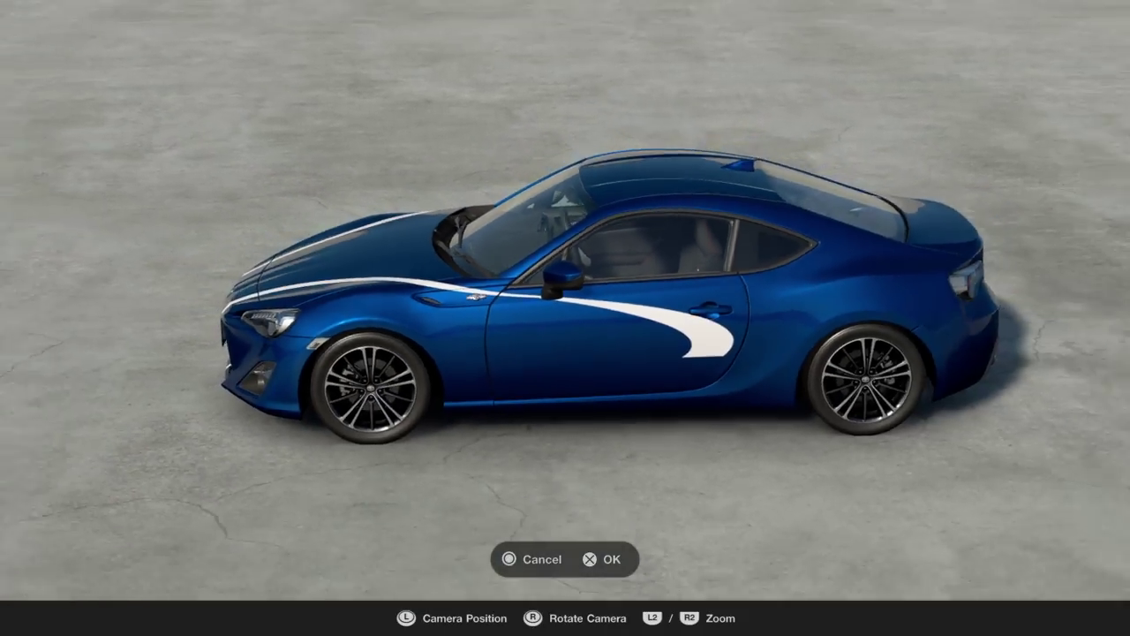
key("r")
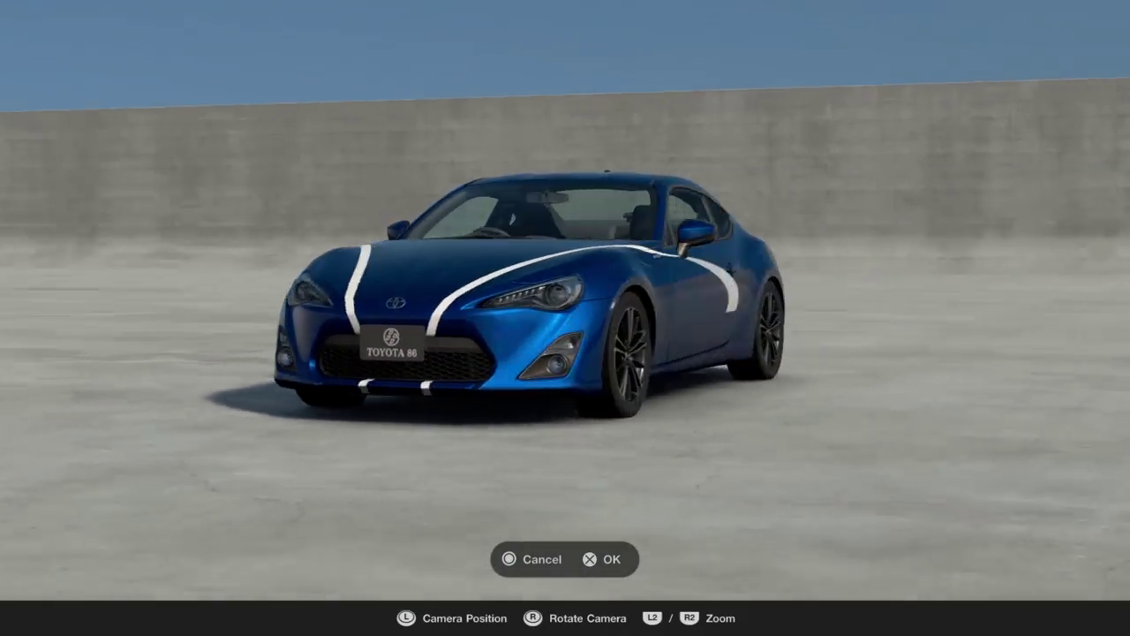
key("r")
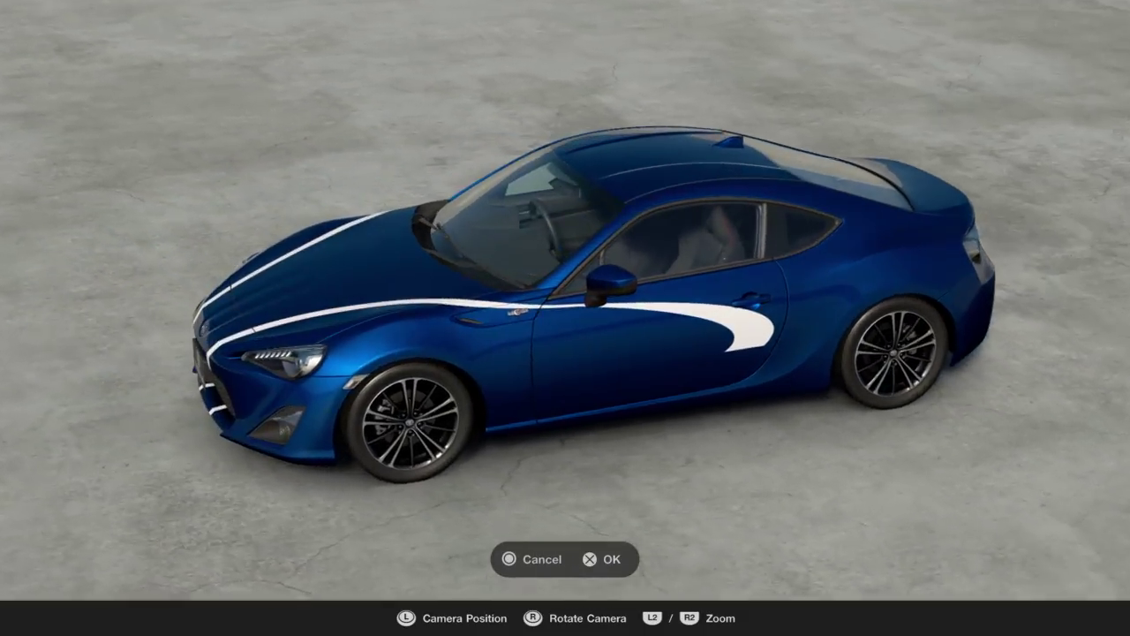
key("R2")
key("L2")
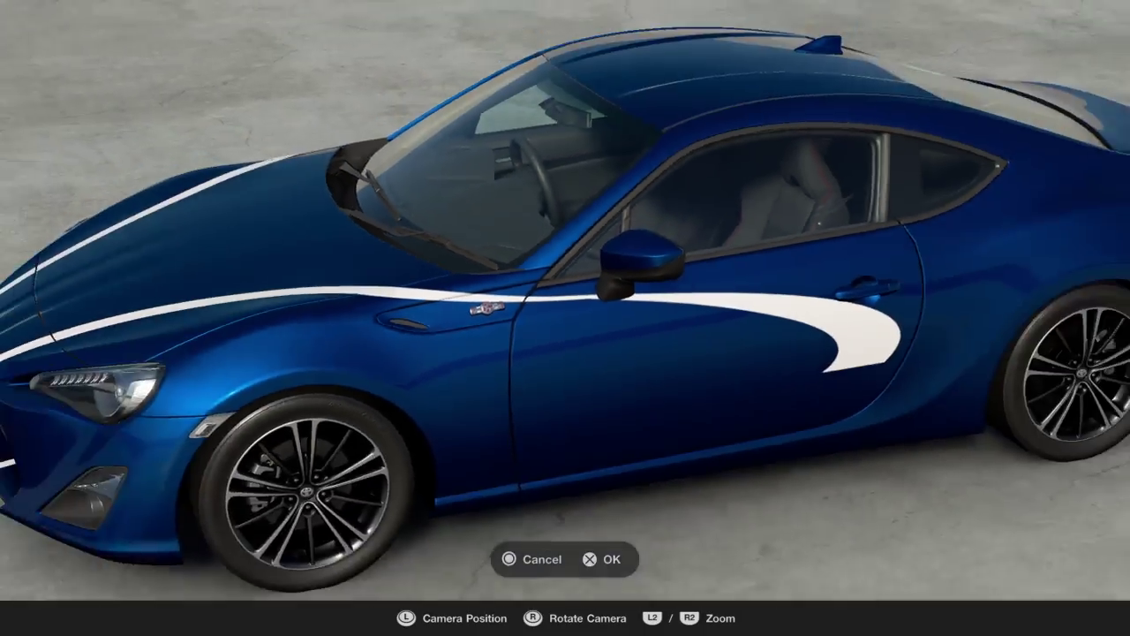
key("r")
key("Return")
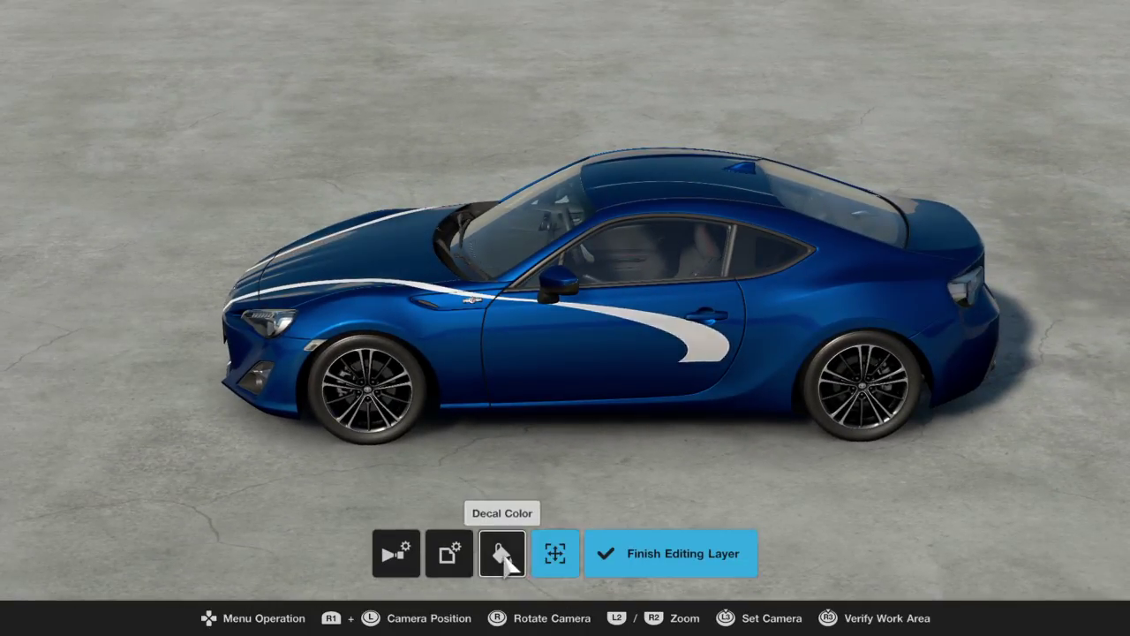
left_click(393, 555)
left_click(833, 595)
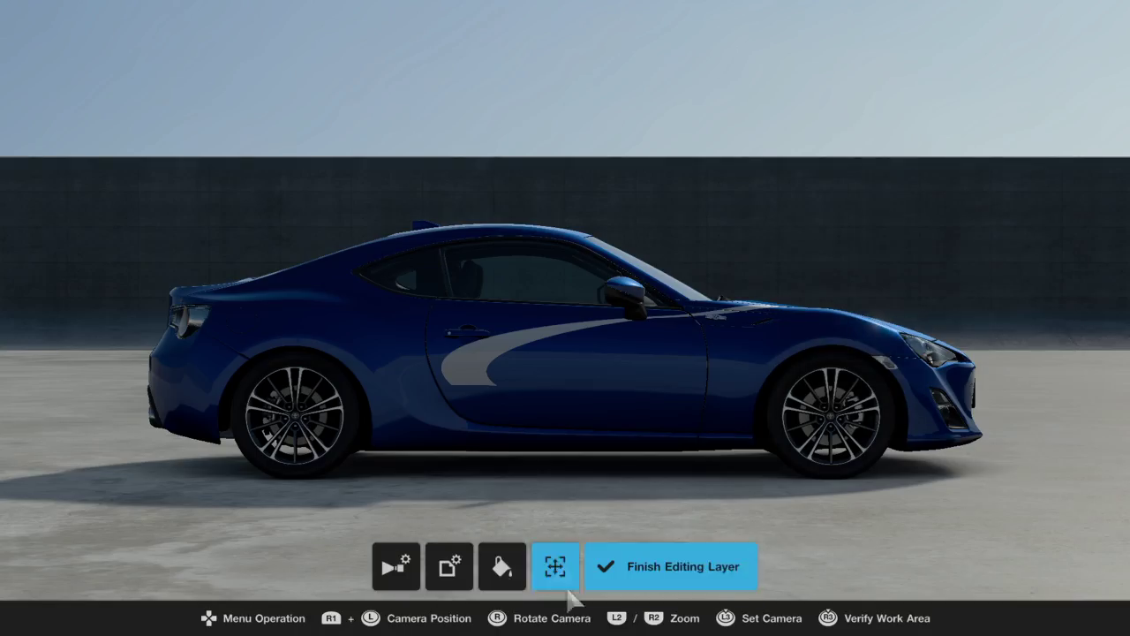
left_click(661, 560)
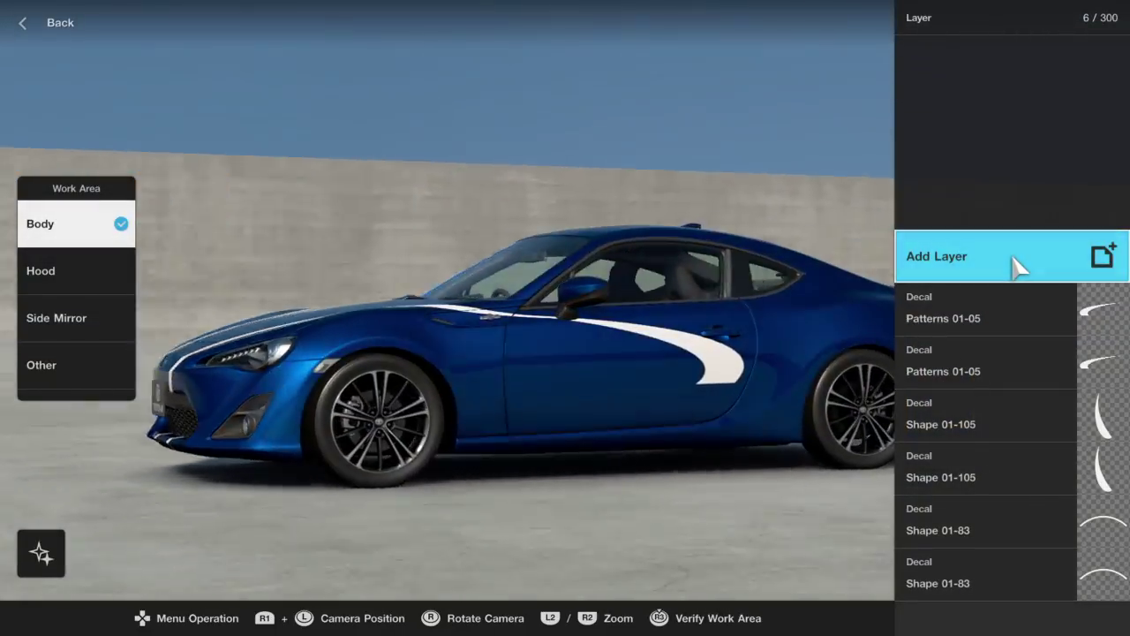
left_click(1018, 265)
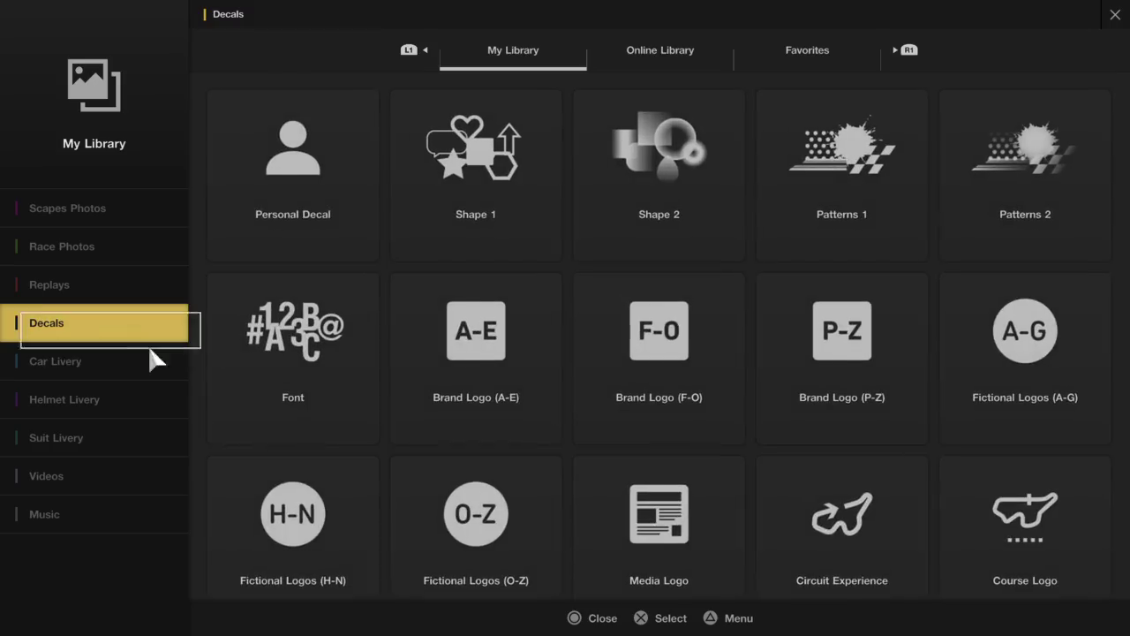
left_click(393, 181)
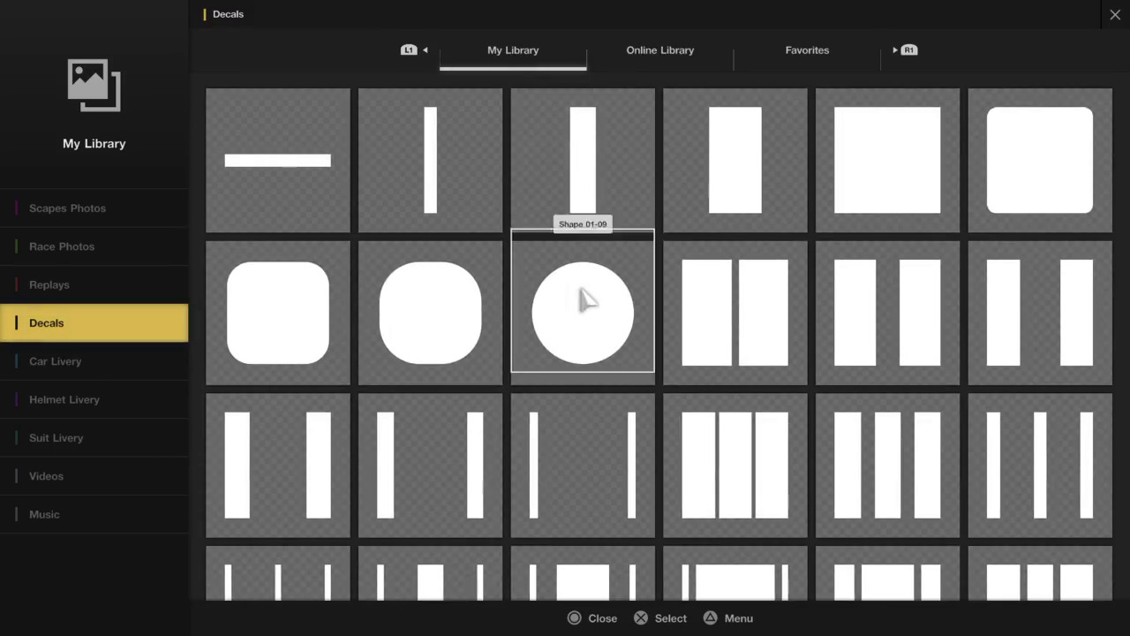
left_click(887, 212)
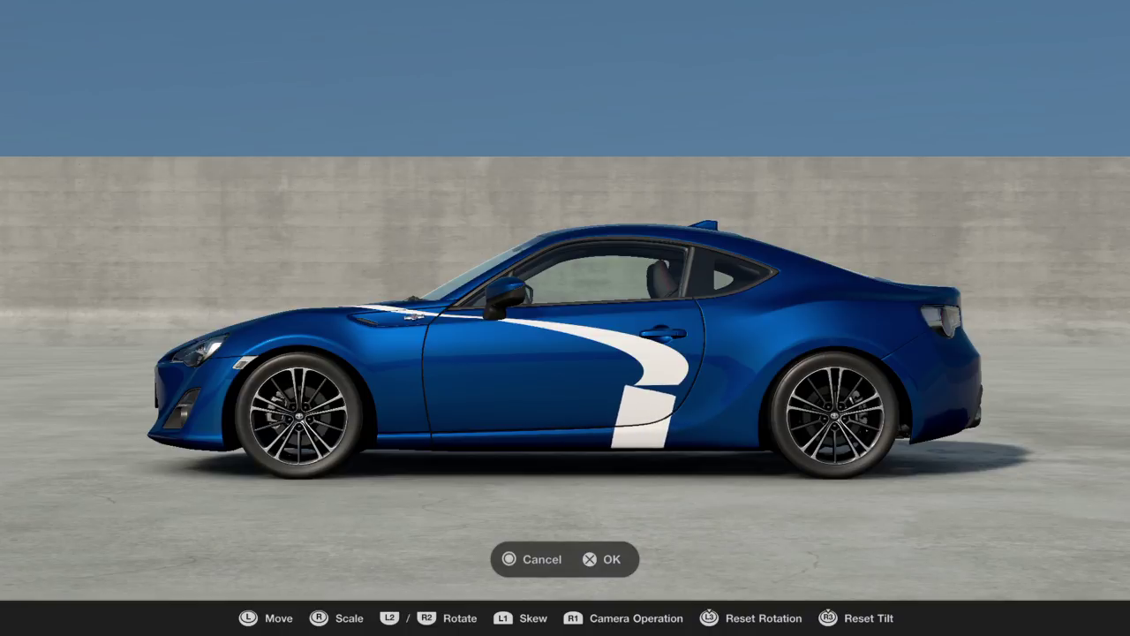
key("Right")
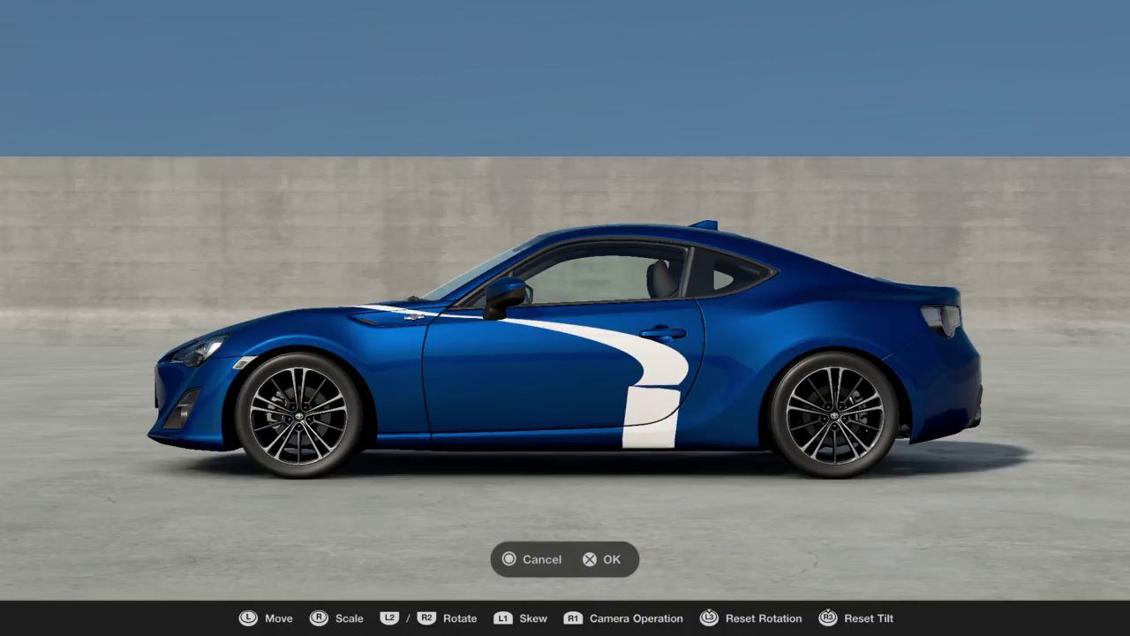
key("Escape")
left_click(665, 403)
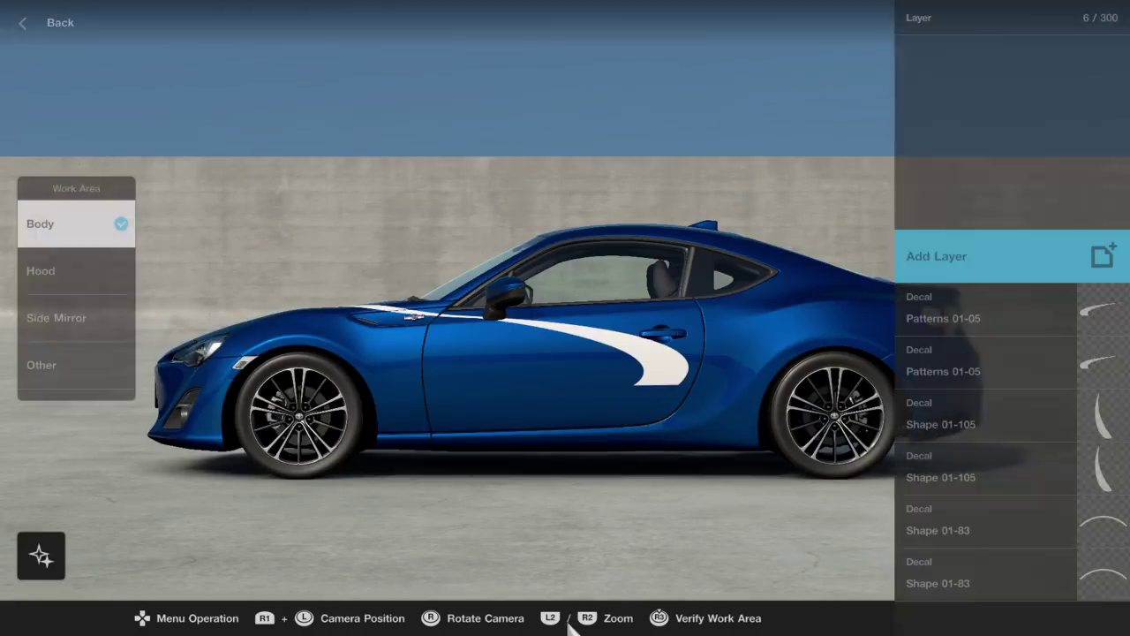
- Add a Shape 01-04 rectangle decal from Shape 1 and place it directly below the swoosh's blunt end, reaching the sill
key("c")
left_click(188, 600)
left_click(615, 555)
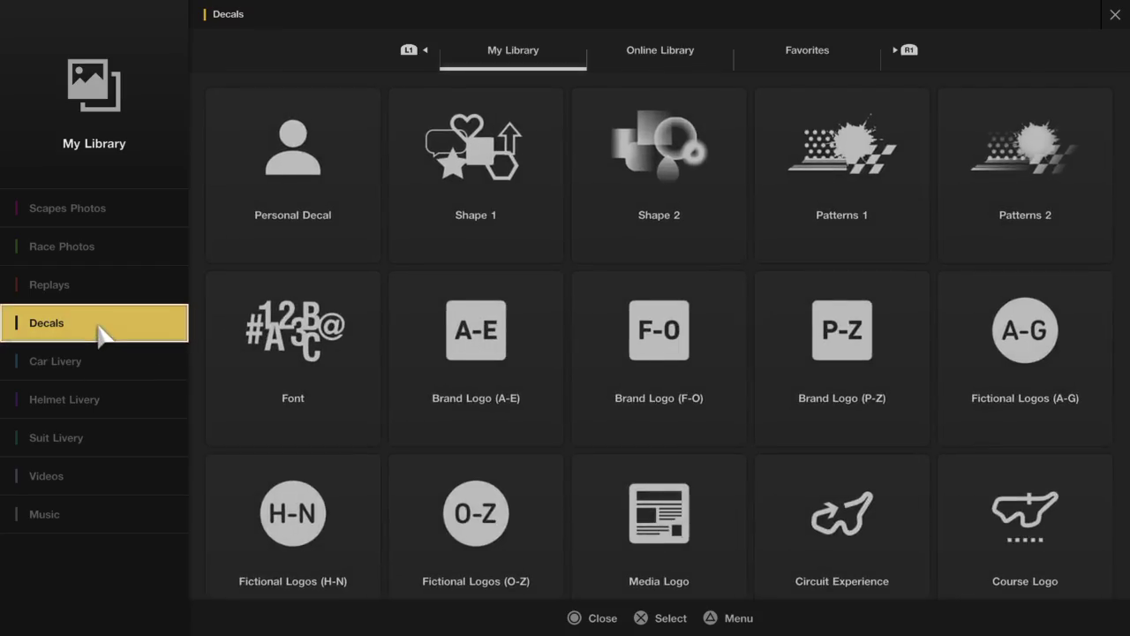
left_click(404, 176)
left_click(560, 171)
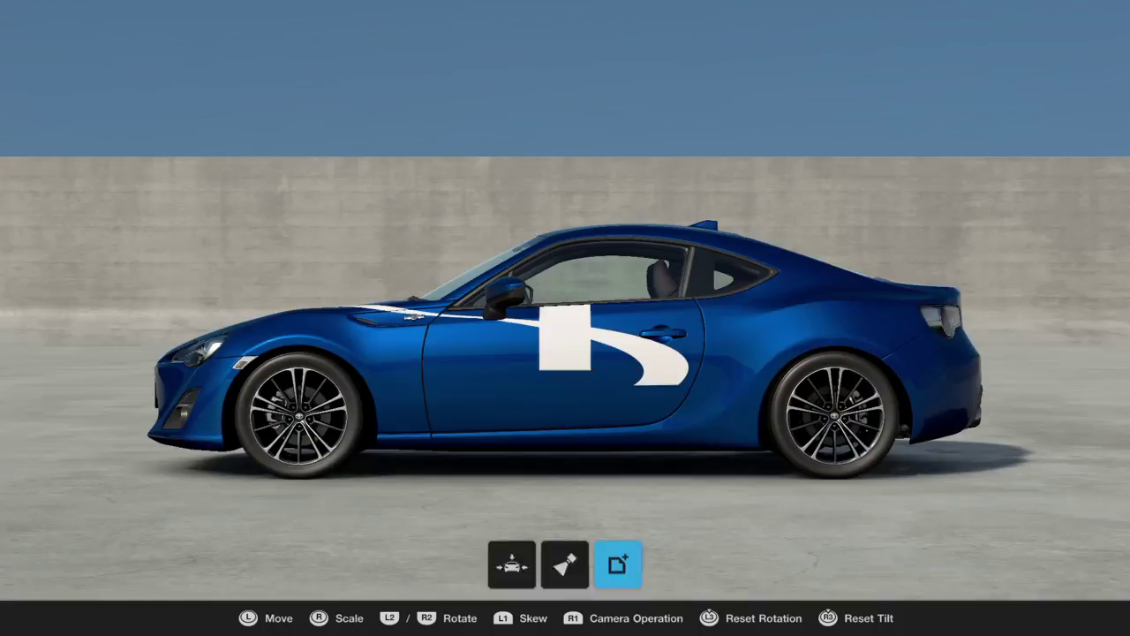
key("Down")
key("Right")
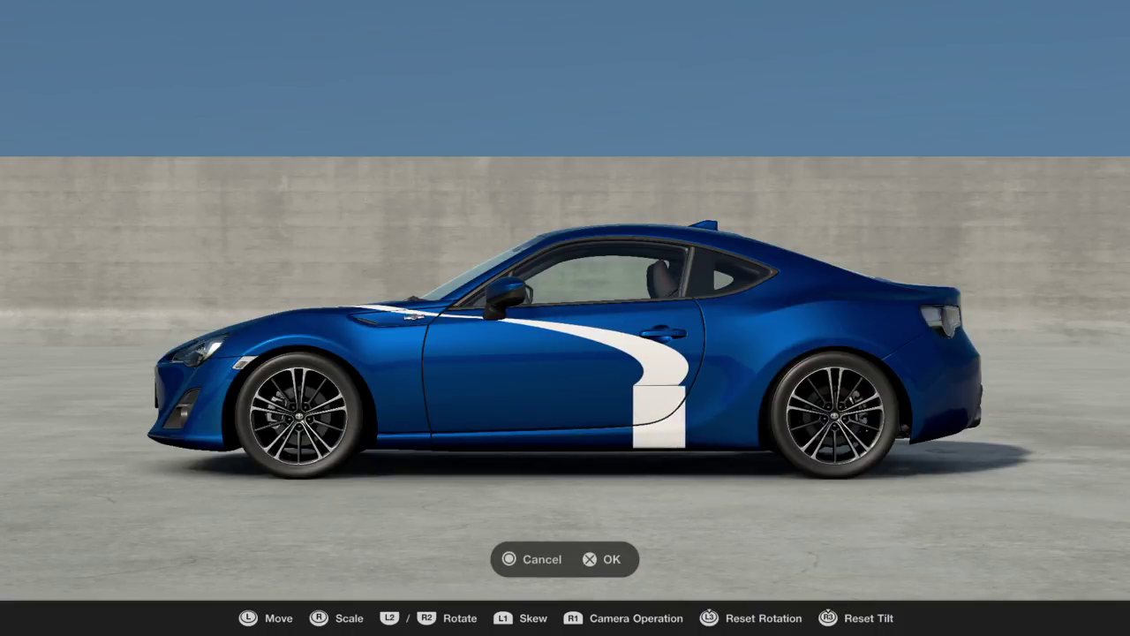
- Tilt the rectangle into a slanted band, then narrow and shift it to join the swoosh's blunt end
scroll(565, 300, "up", 5)
key("Left")
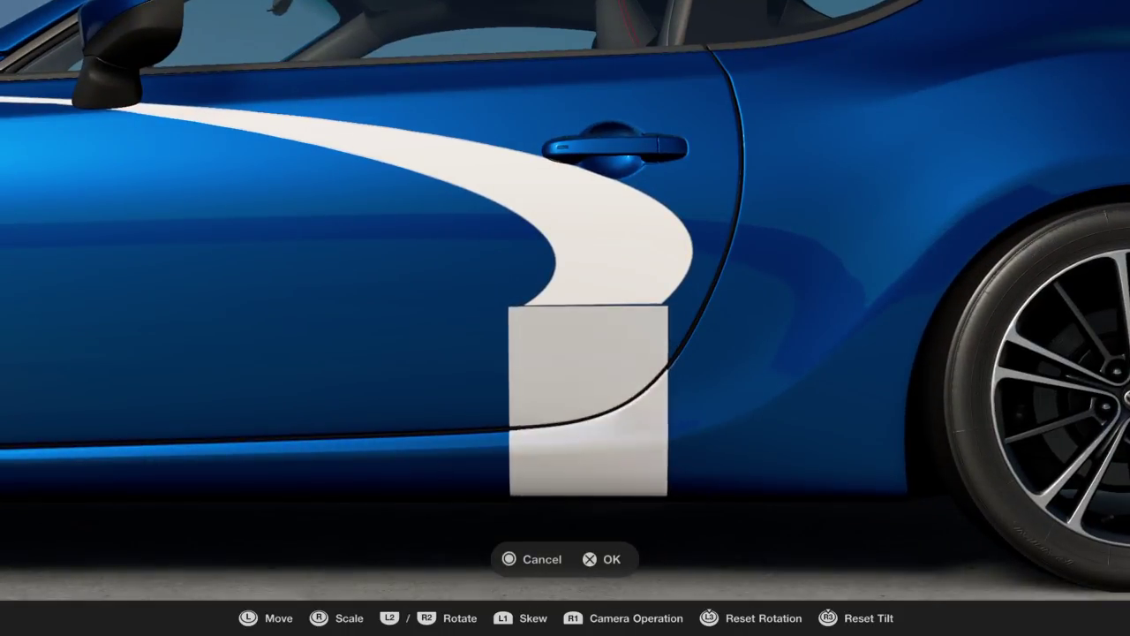
key("Left")
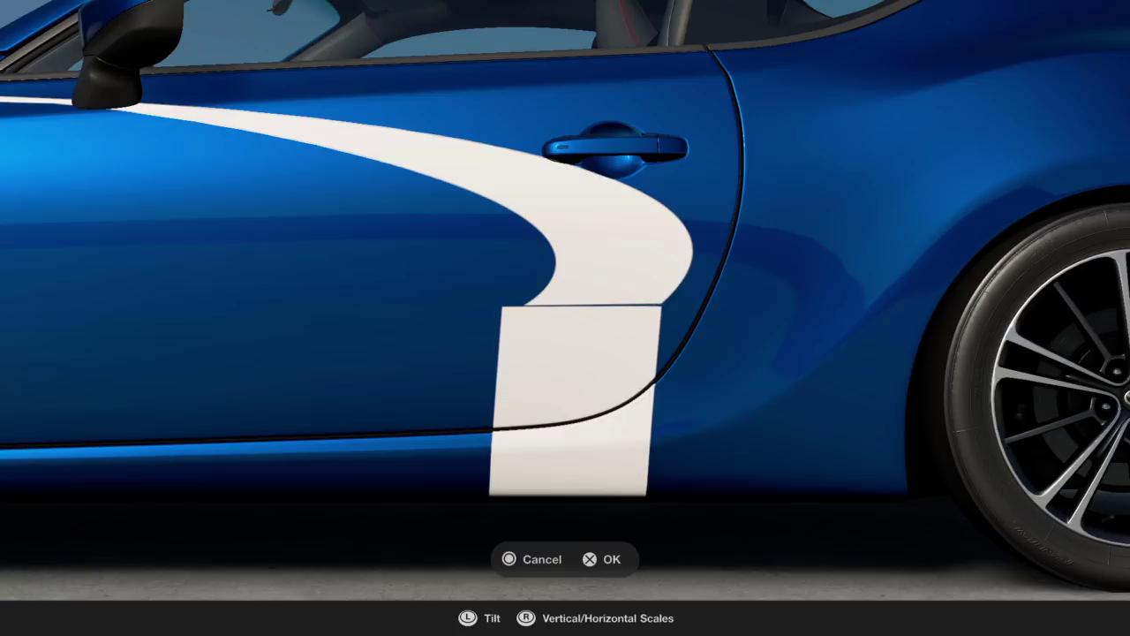
key("Right")
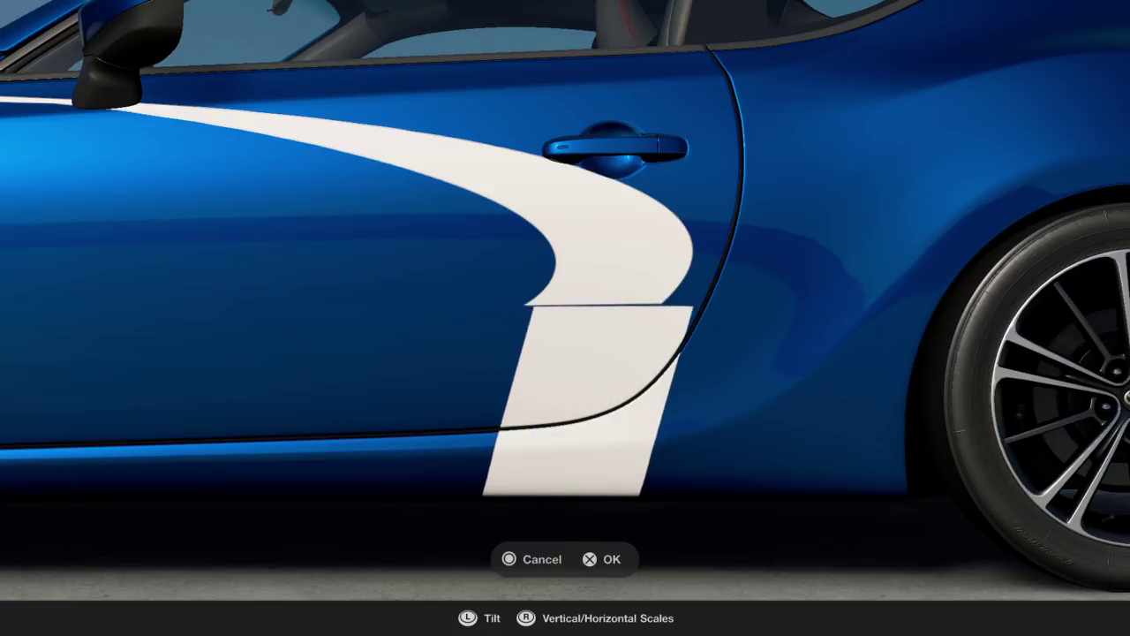
key("Right")
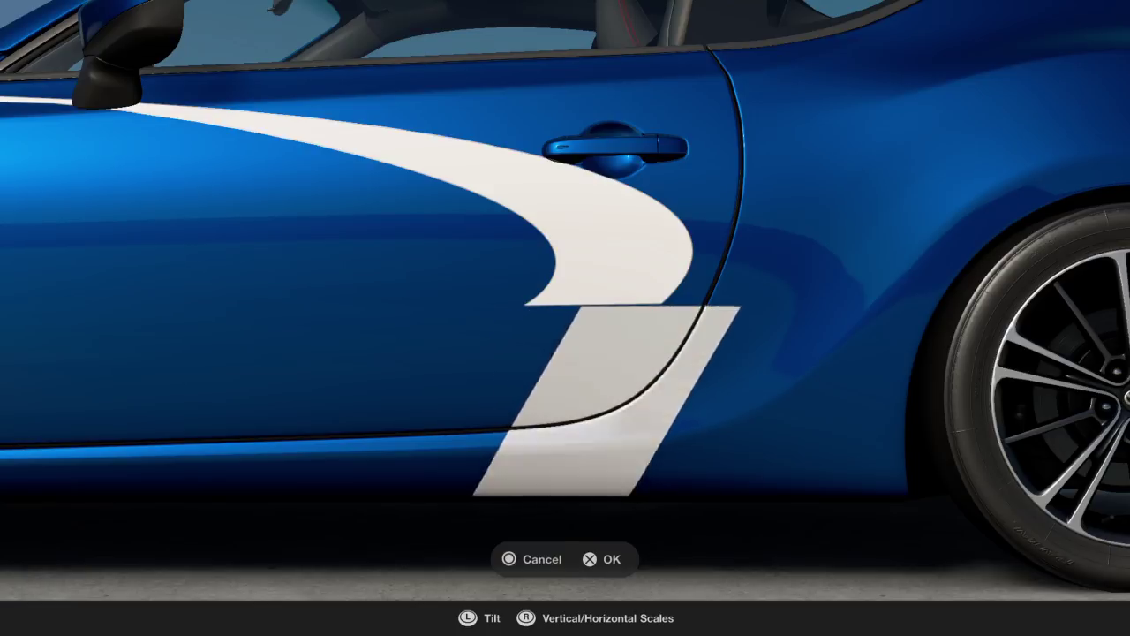
key("Page_Up")
key("Left")
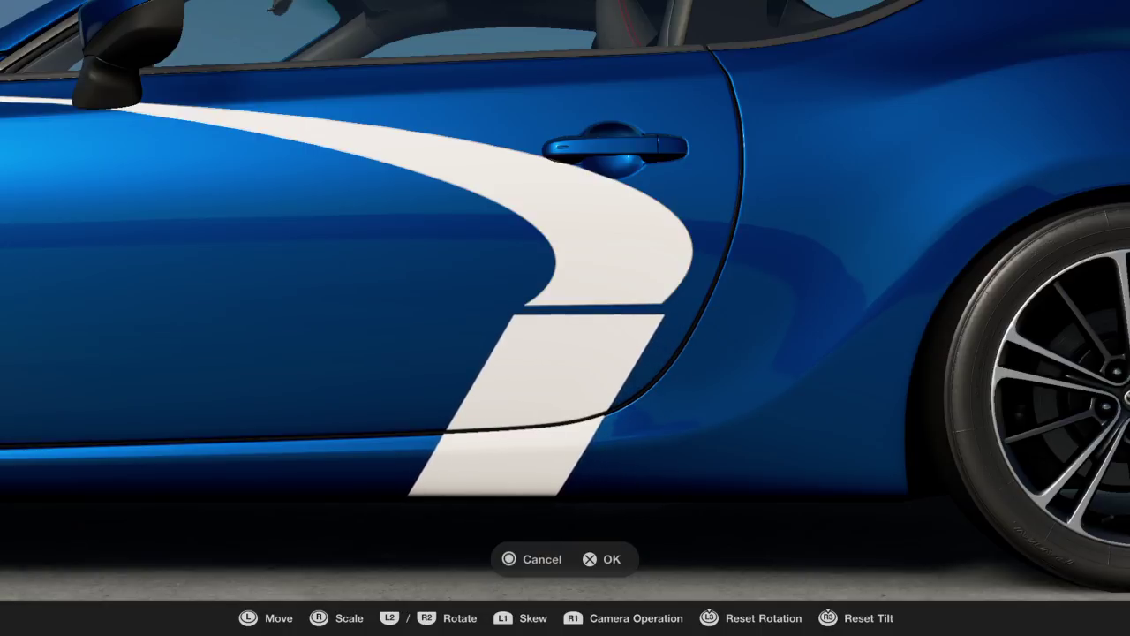
key("Left")
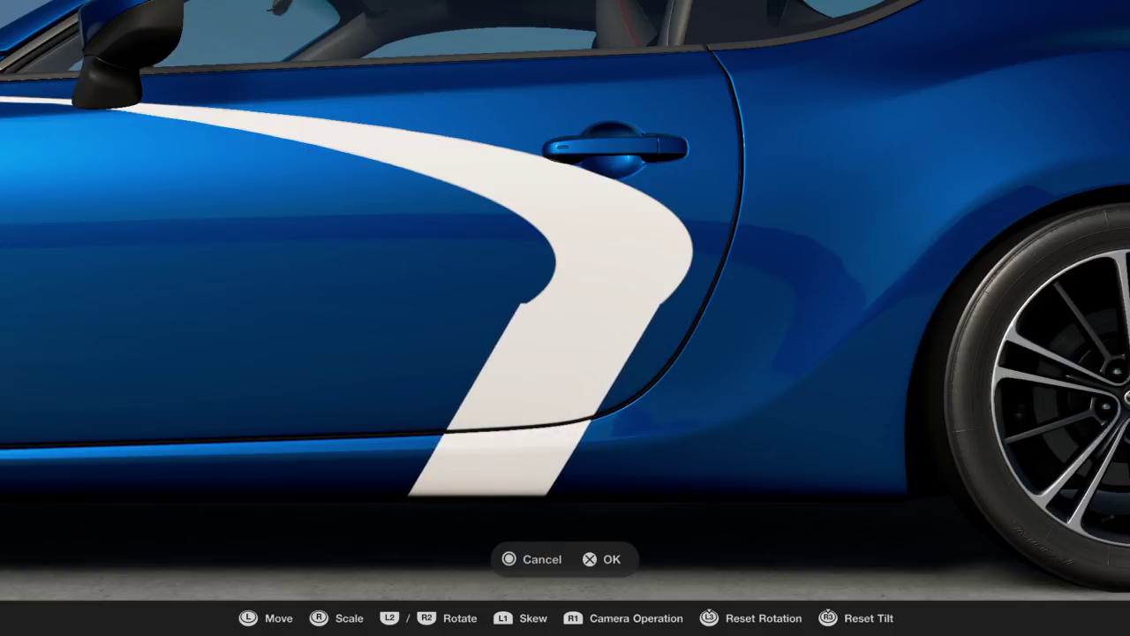
- Increase the band's slant and refine its width and position so its edges continue the swoosh's curve forward to the sill
key("Left")
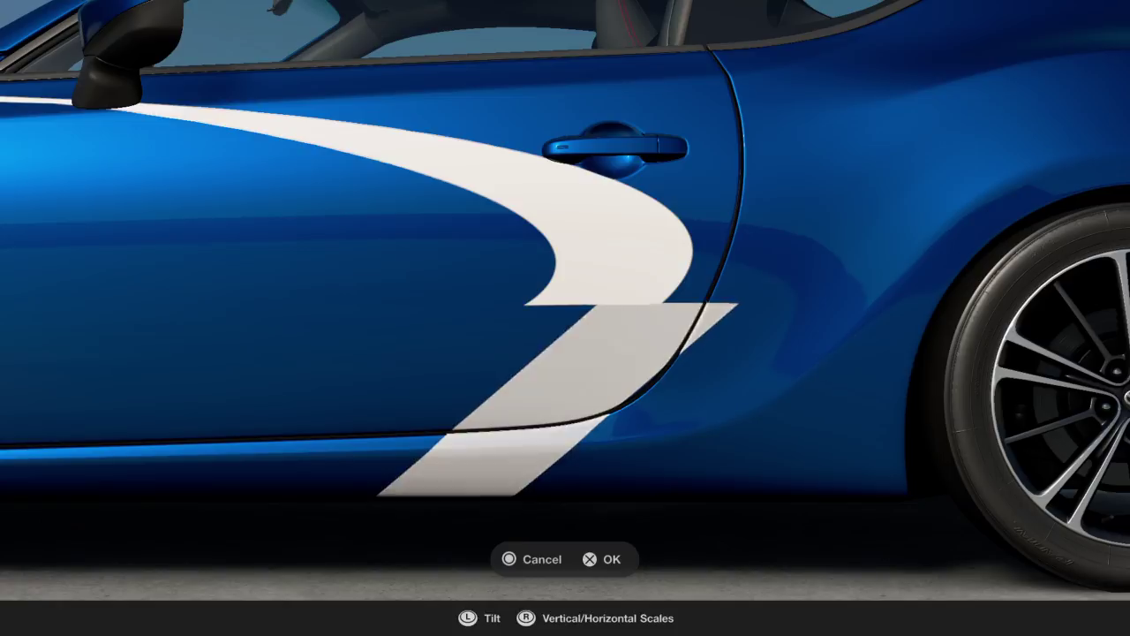
key("Left")
key("Page_Up")
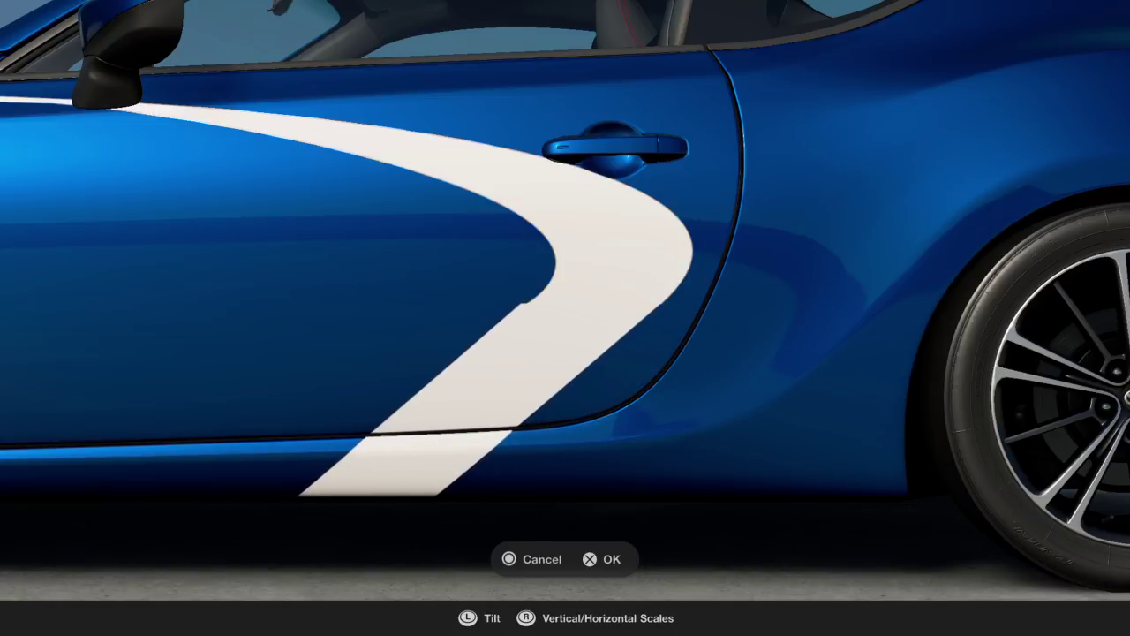
key("Left")
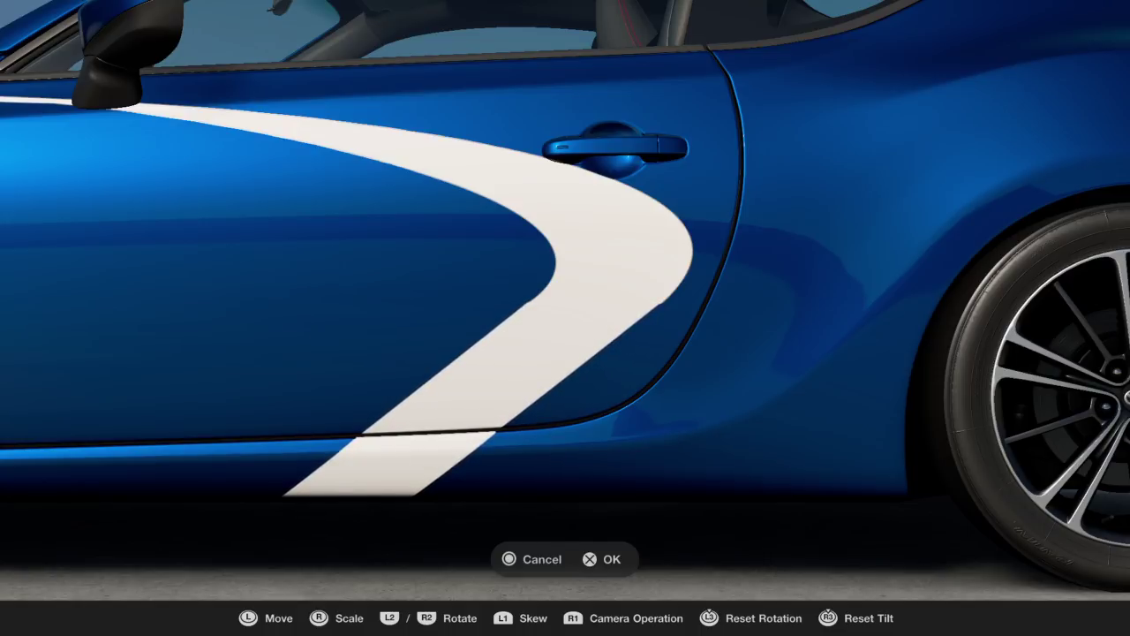
- Accept the slanted band, duplicate it on the reverse side of the car, and leave decal editing
key("r1")
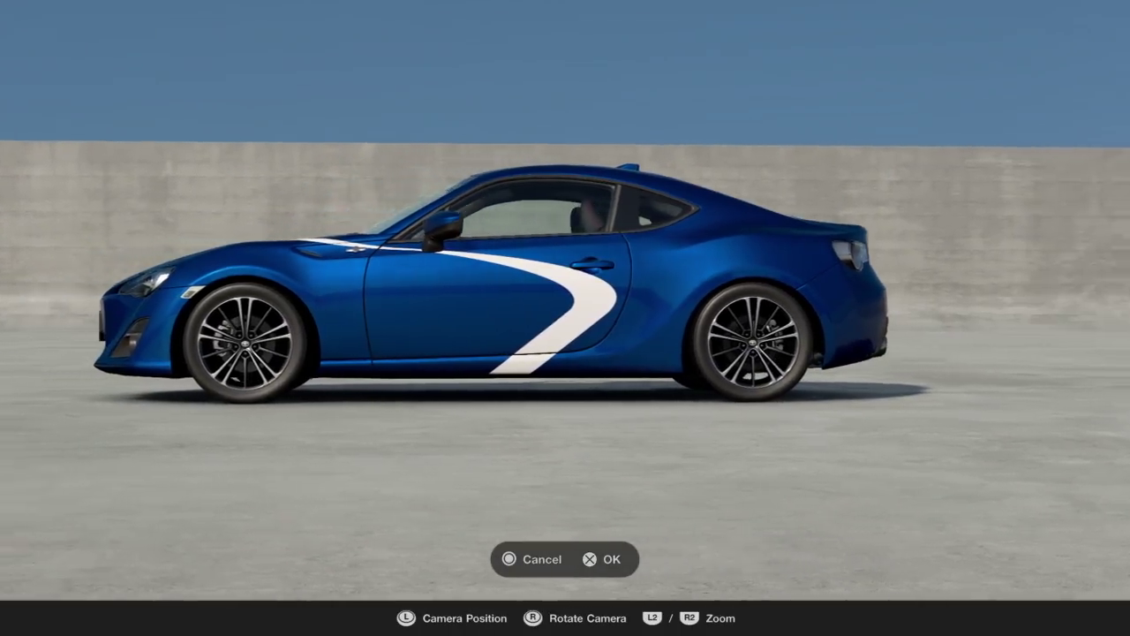
key("Right")
left_click(450, 554)
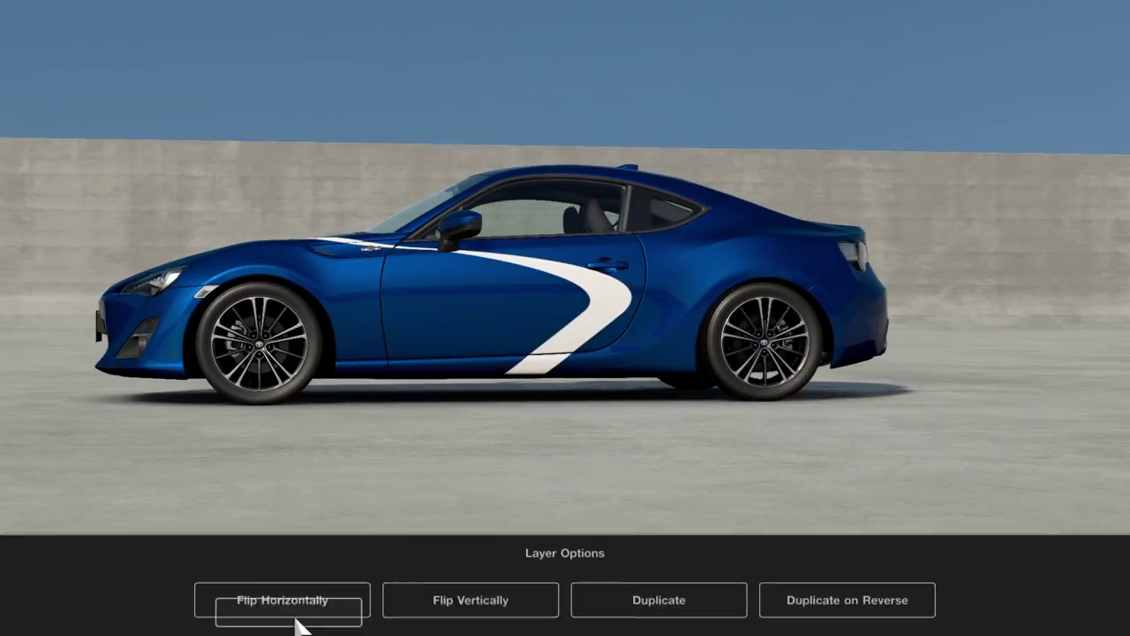
left_click(847, 585)
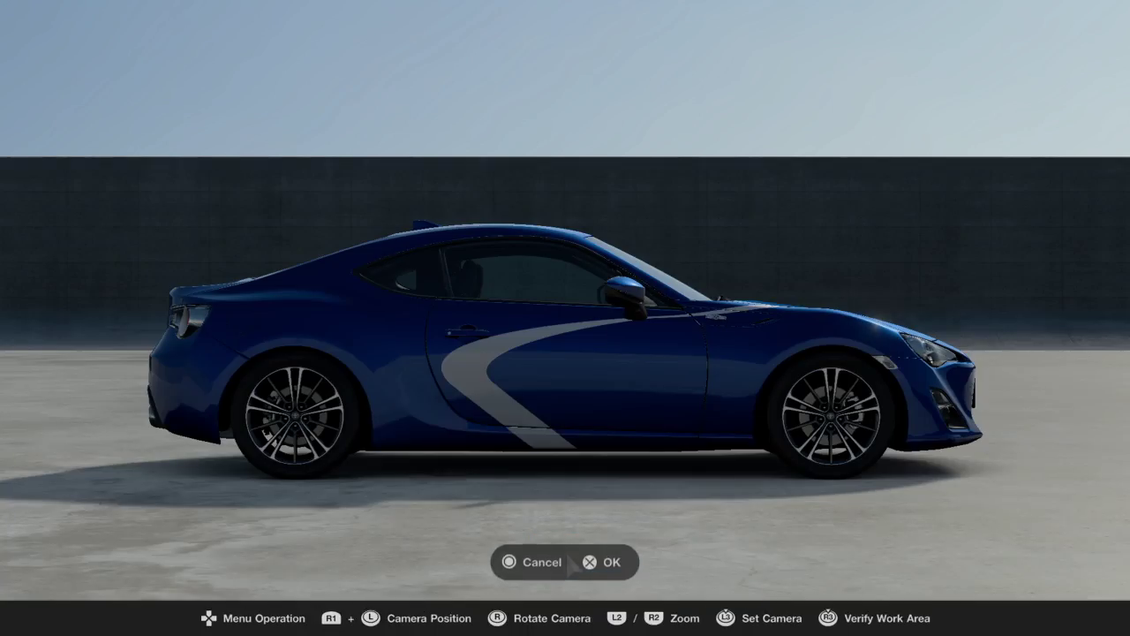
left_click(661, 556)
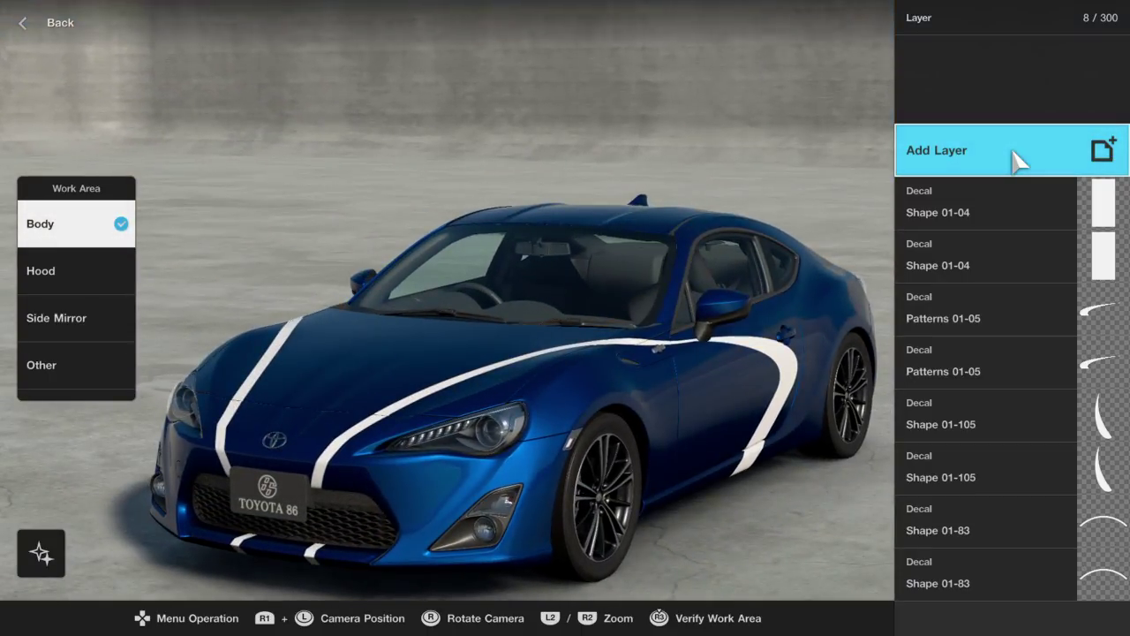
mouse_move(1020, 205)
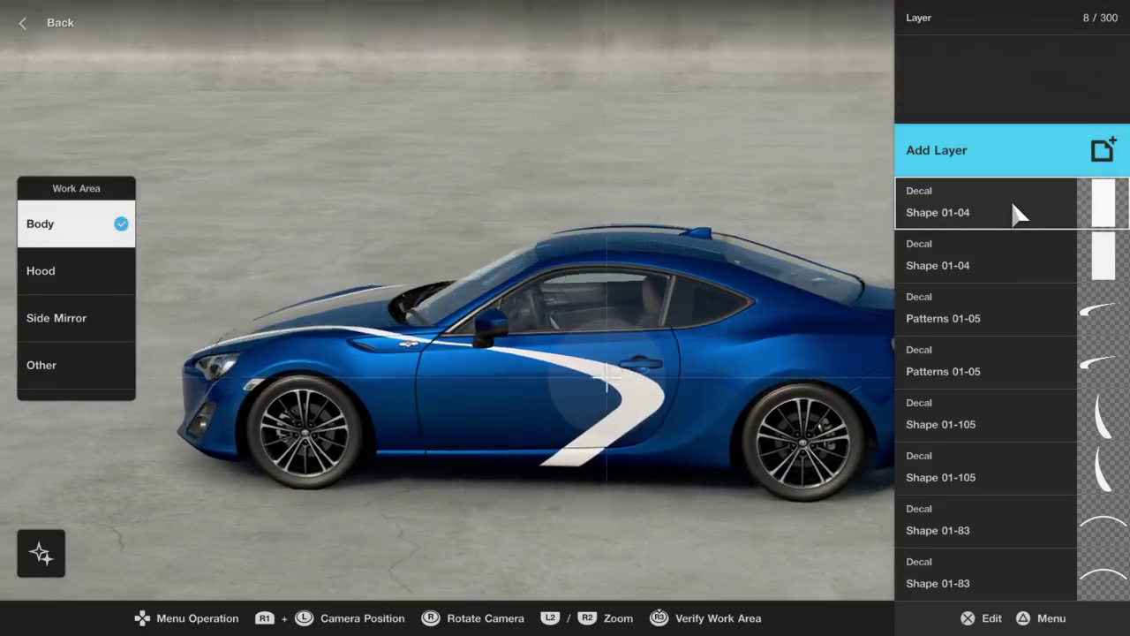
key("Escape")
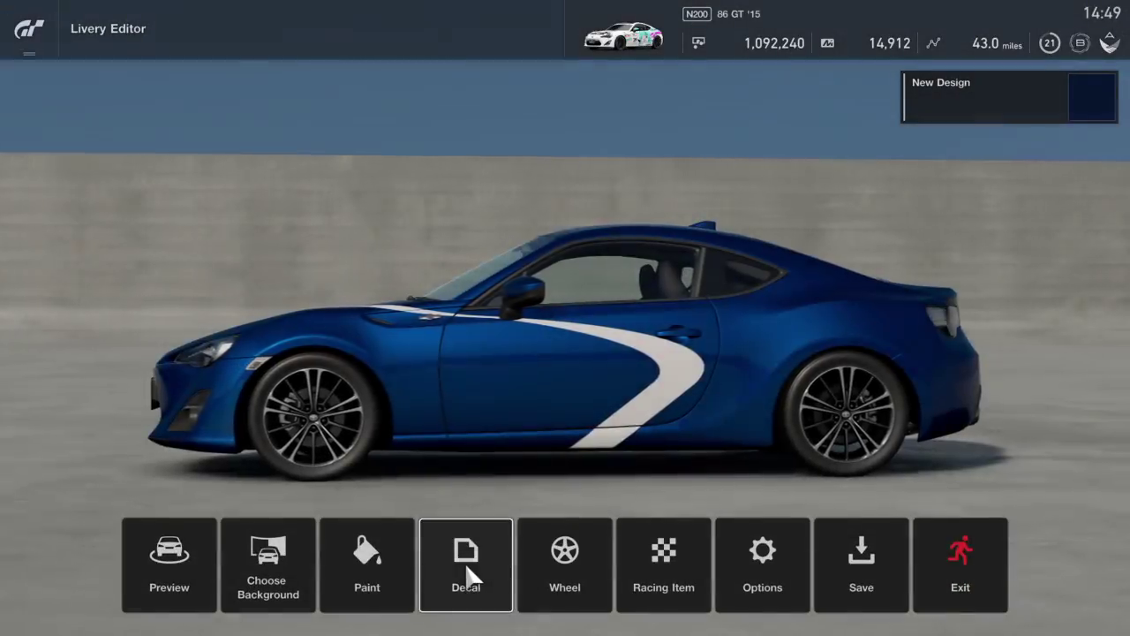